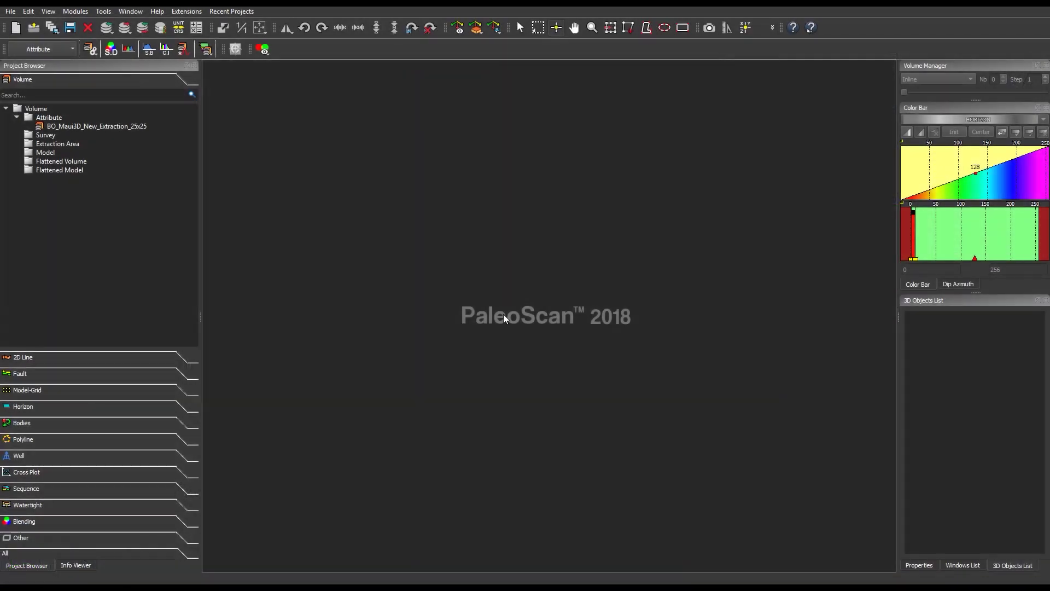
Start creating a new 3D model-grid with BO_Maui3D_New_Extraction_25x25 as the input volume
click(27, 55)
click(28, 158)
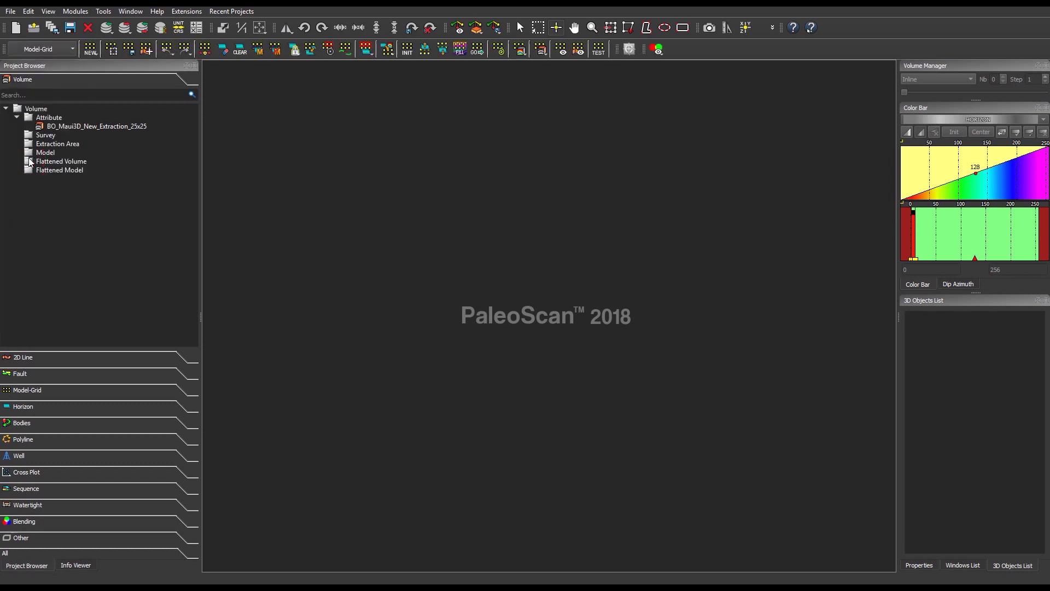
click(92, 51)
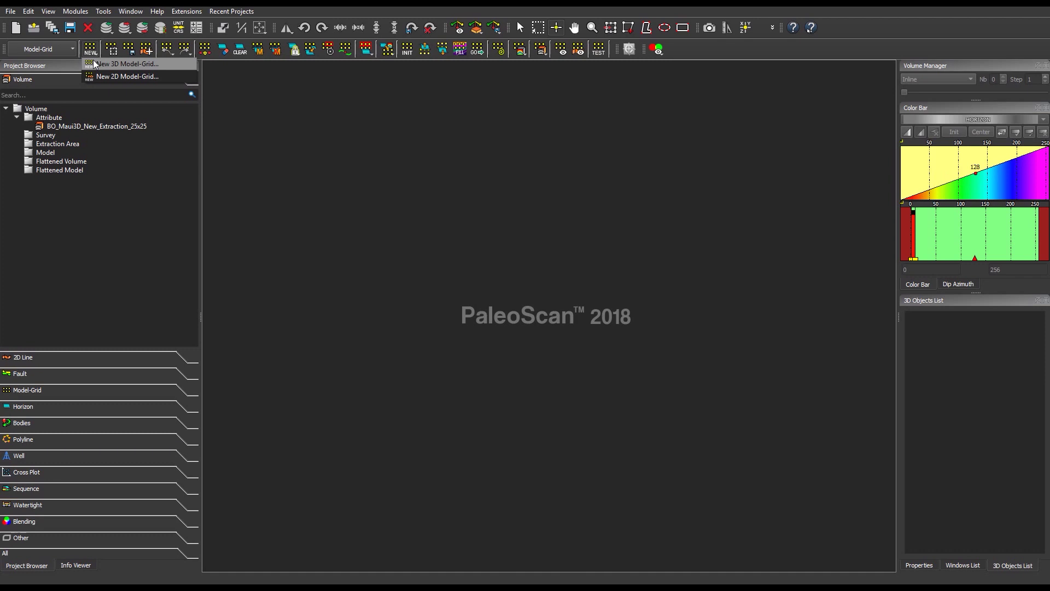
click(94, 64)
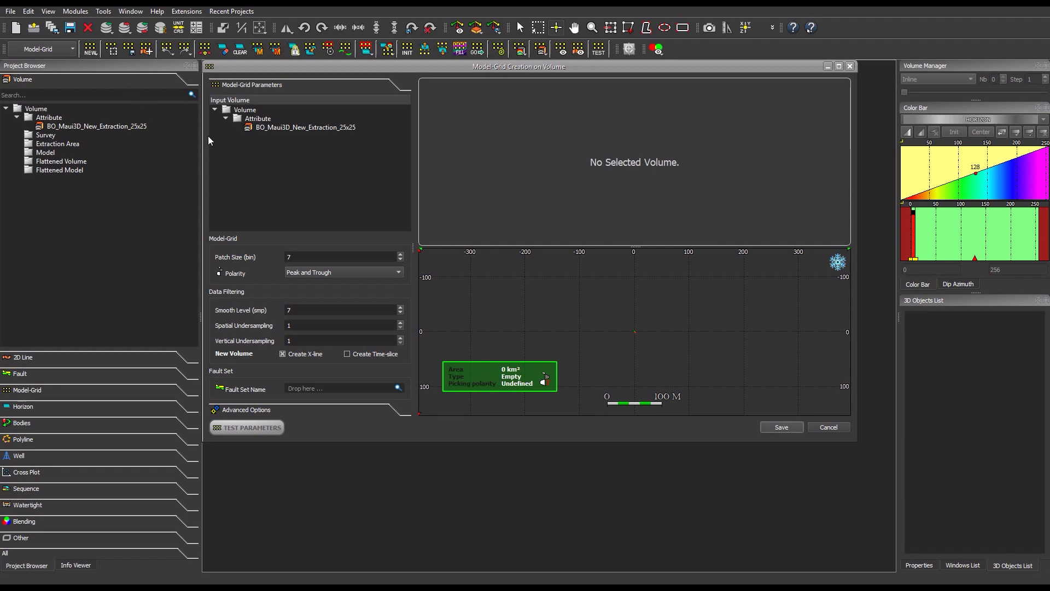
click(299, 129)
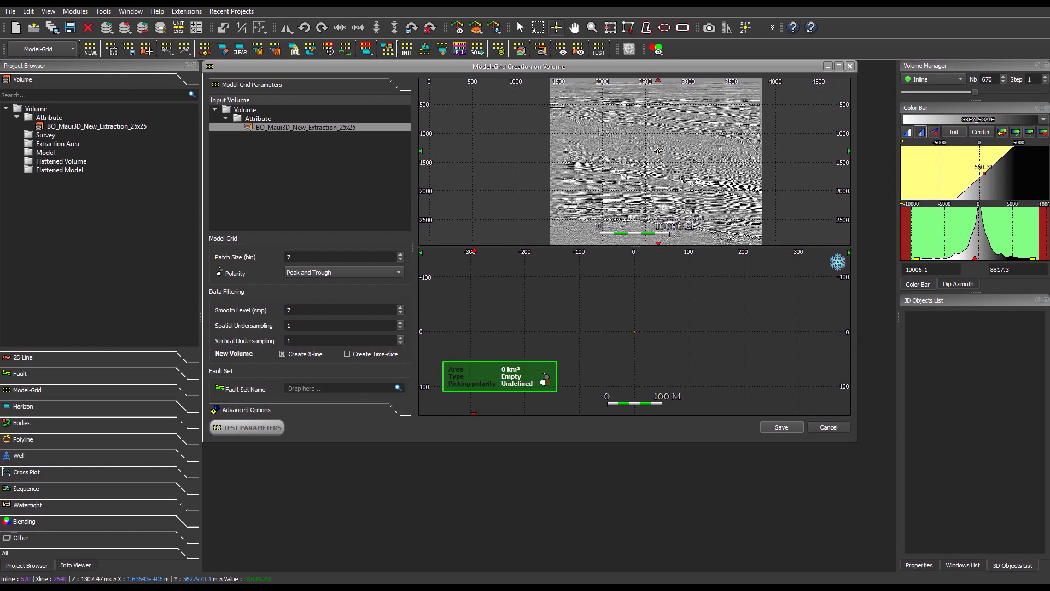
Test the model-grid parameters and show the grid instead of the model in the 2D preview
click(265, 428)
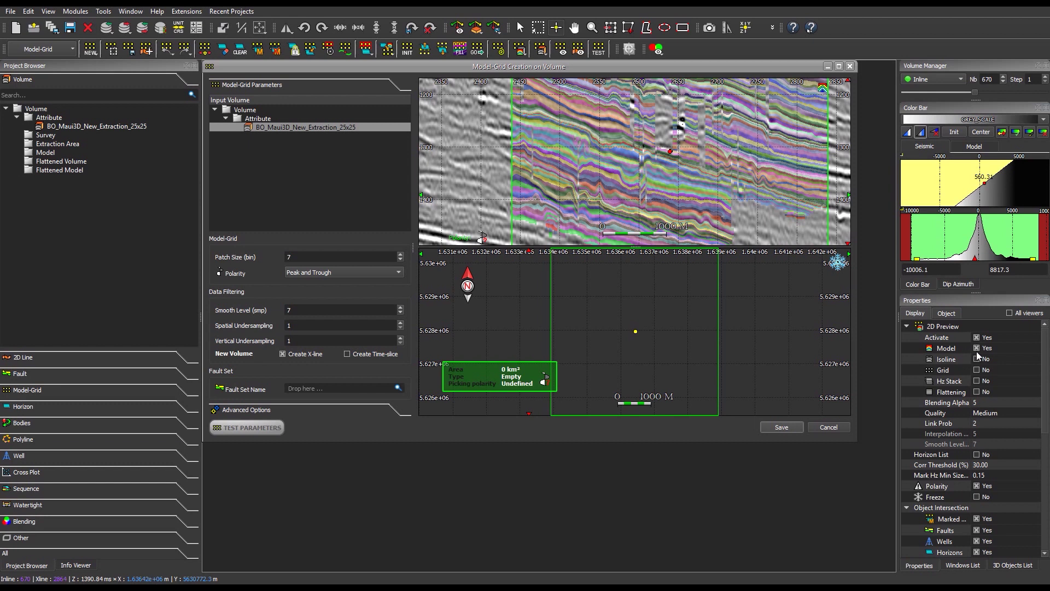
click(976, 349)
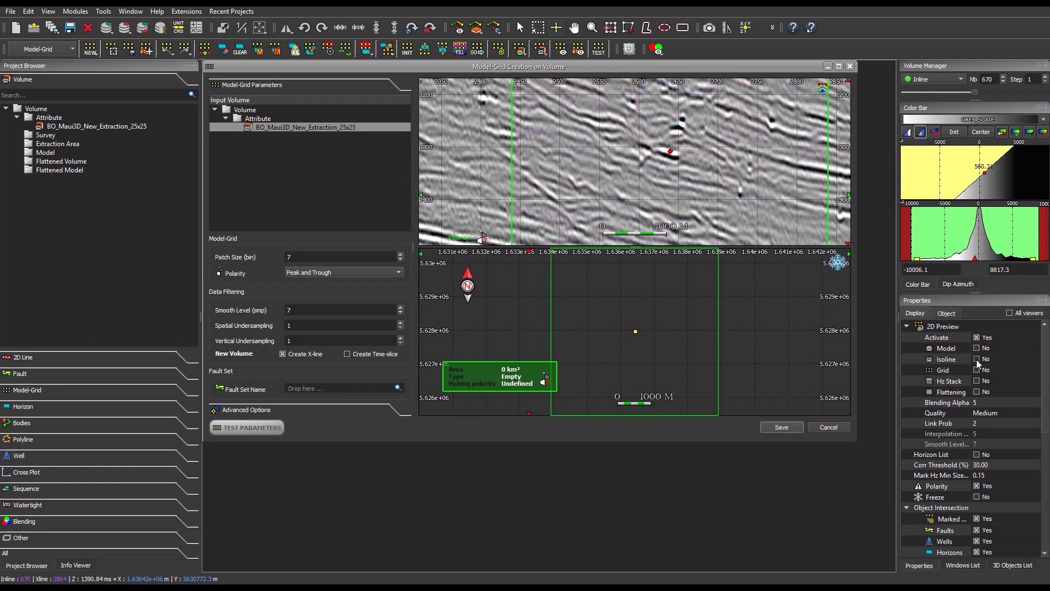
click(977, 359)
click(977, 359)
click(977, 370)
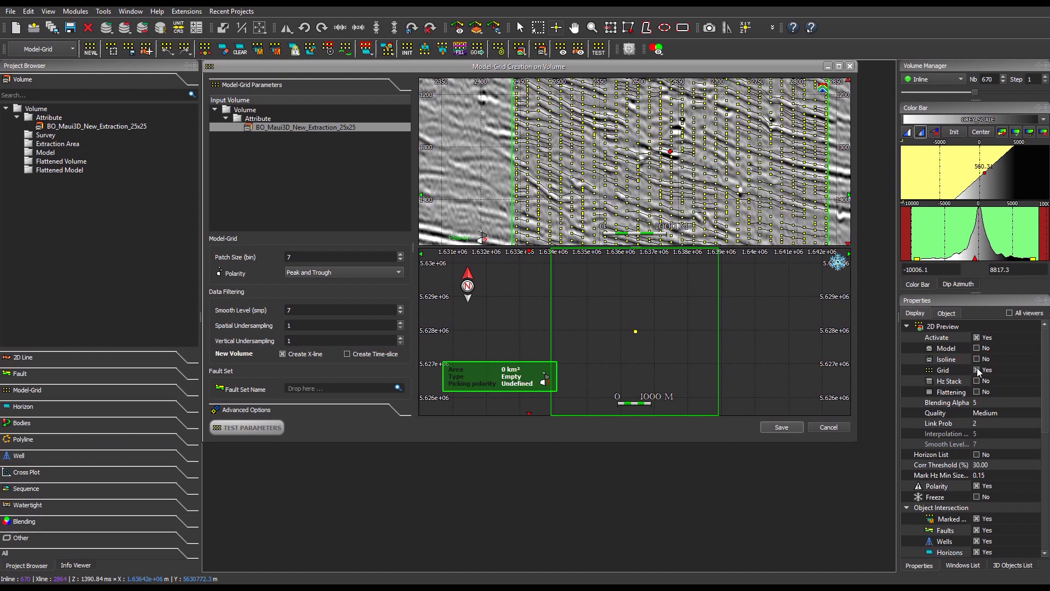
scroll(711, 219, up, 3)
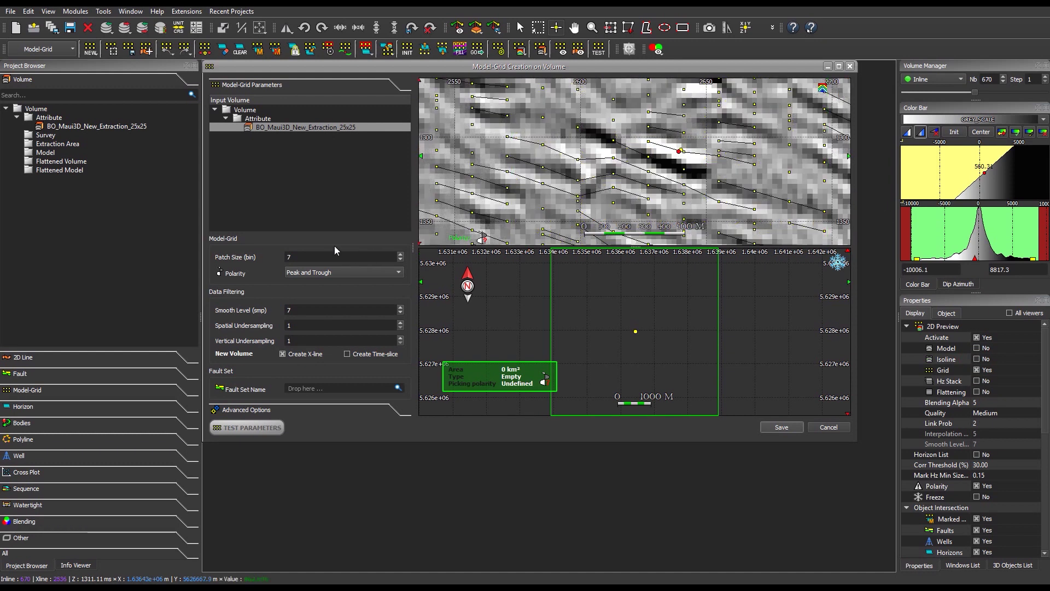
Review the patch size, smooth level and undersampling settings, and set the polarity to Peak, Trough, Zero Crossing
click(309, 258)
click(314, 273)
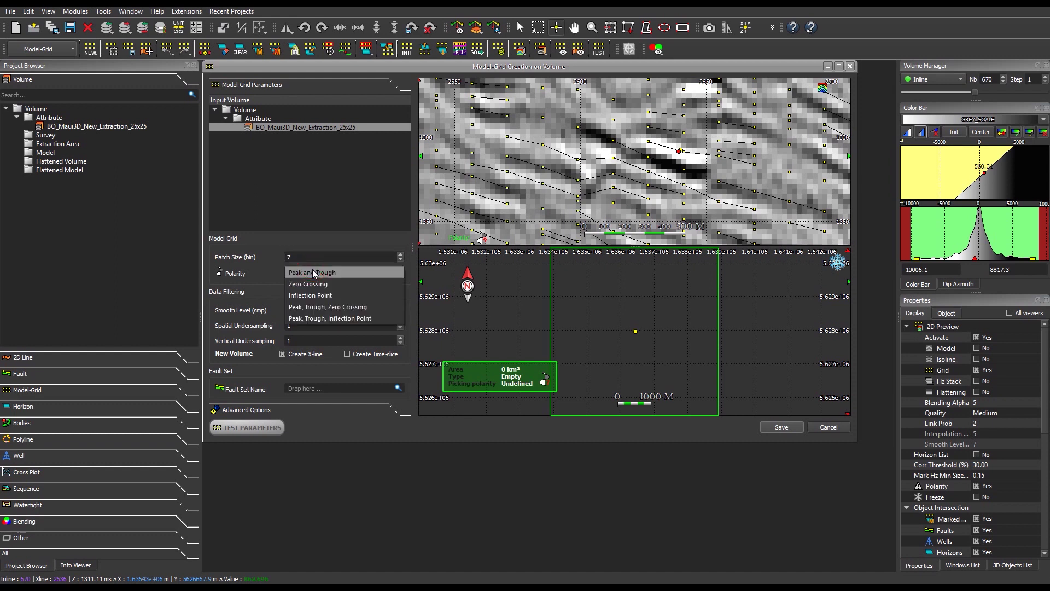
click(341, 307)
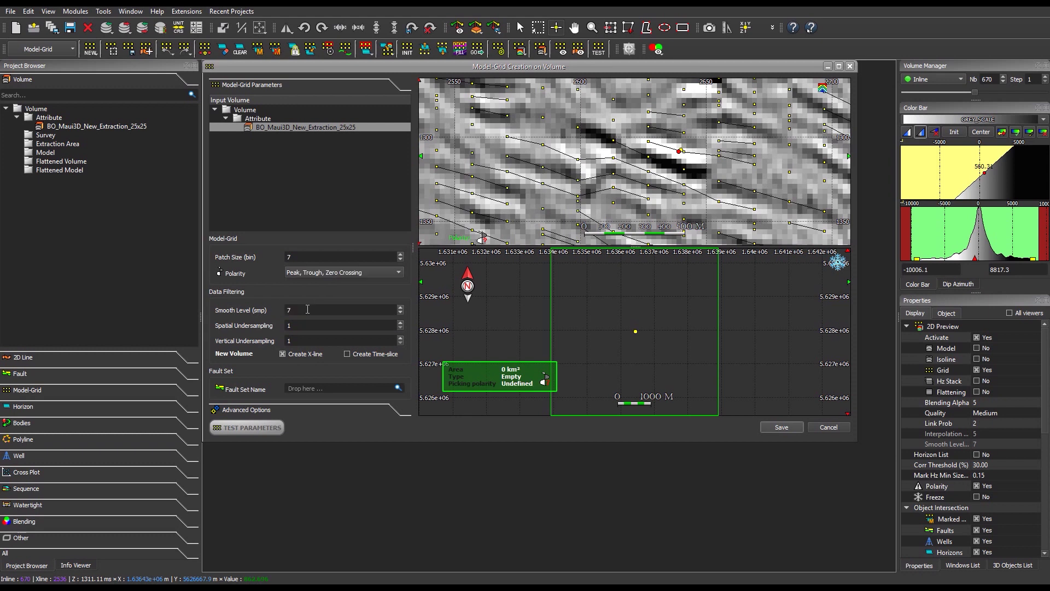
click(307, 309)
click(303, 326)
click(297, 340)
Bound the model-grid between Top_clinoforms as Horizon 1 and Basement as Horizon 2, and test the parameters
click(255, 409)
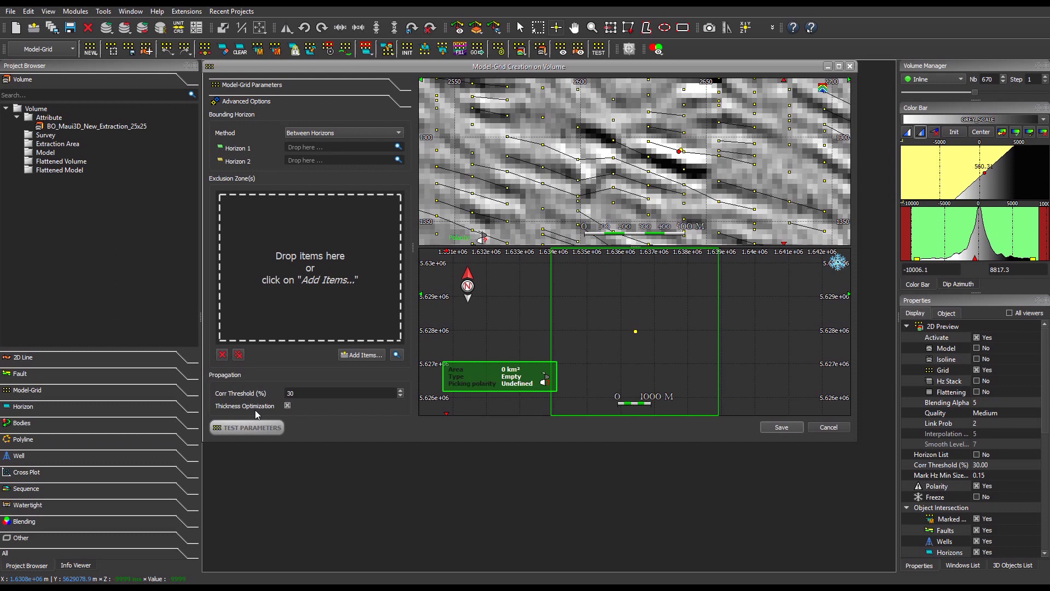
click(363, 133)
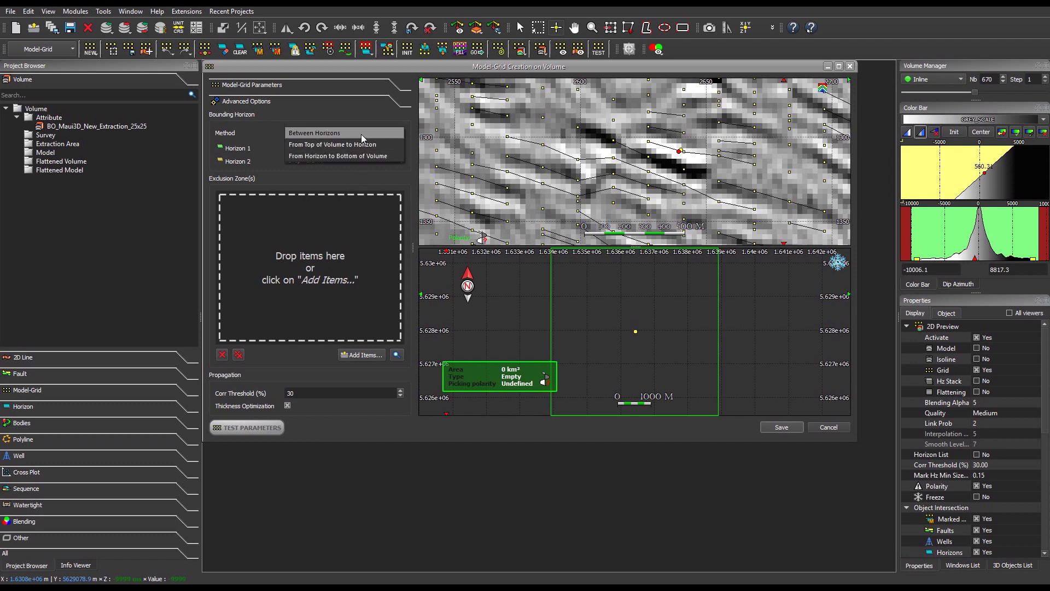
click(361, 133)
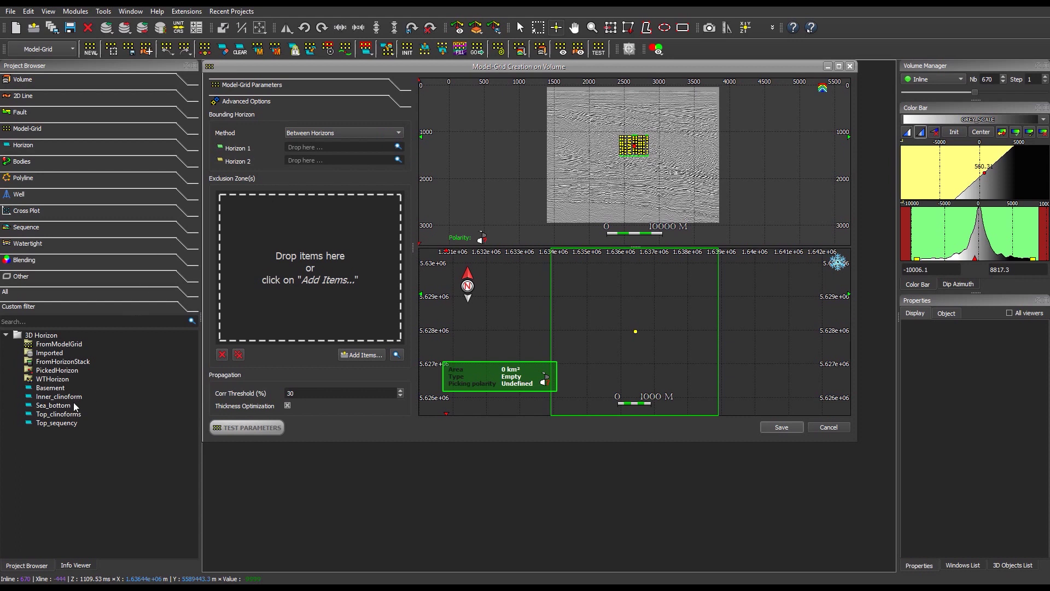
drag(59, 417, 339, 147)
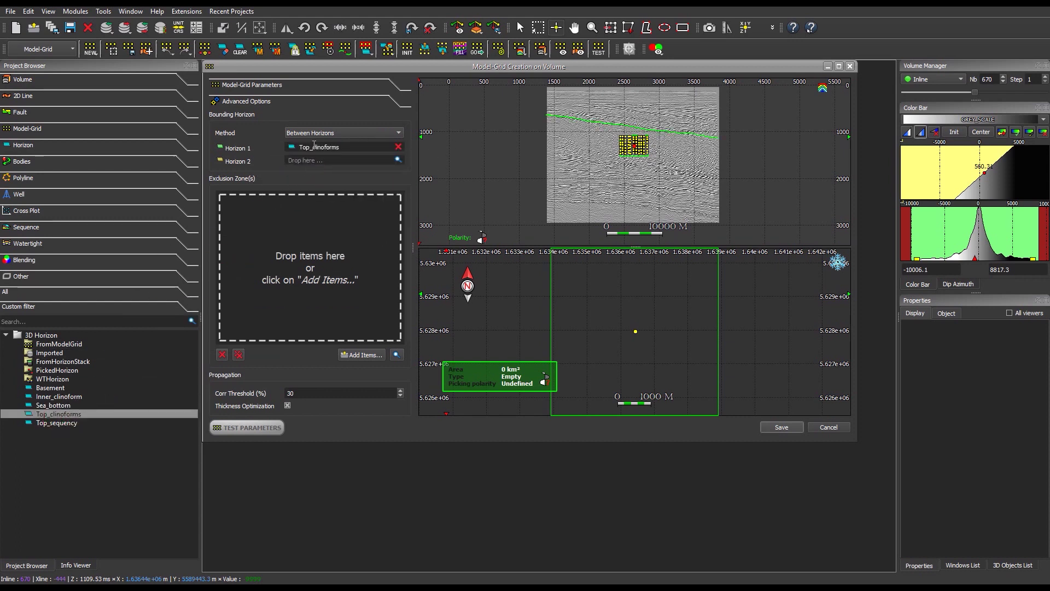
drag(50, 387, 313, 161)
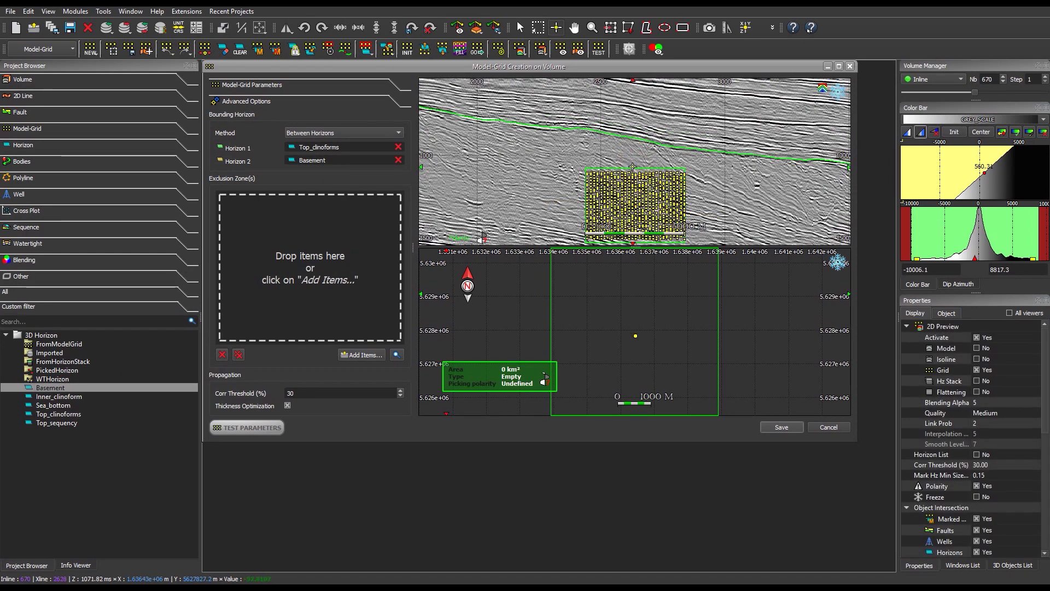
click(247, 427)
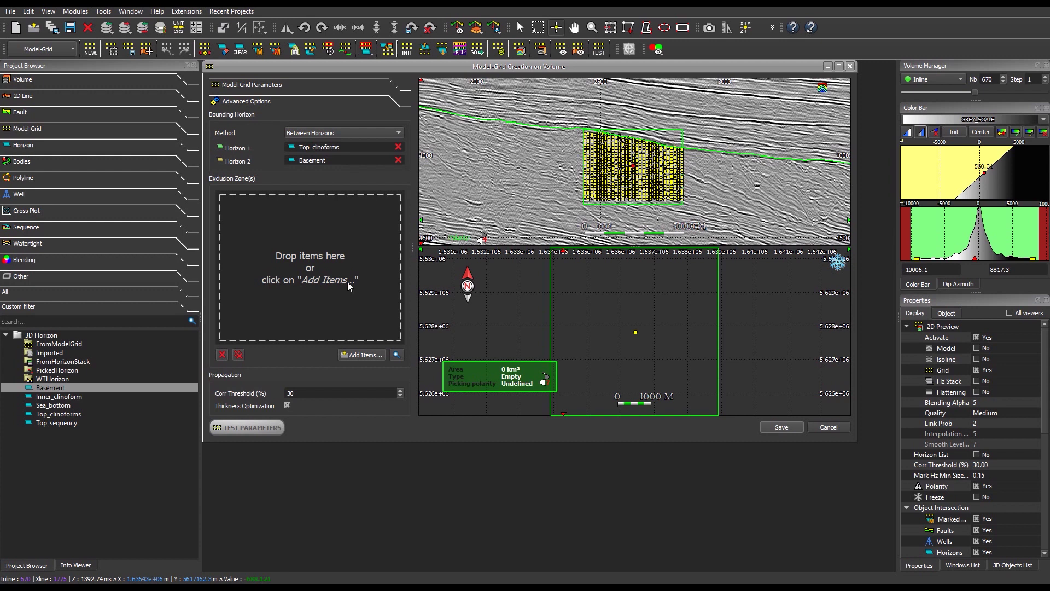
Assign faultSet_Eliis_Final_cut as the model-grid's fault set and inspect the grid preview around the faults
click(253, 88)
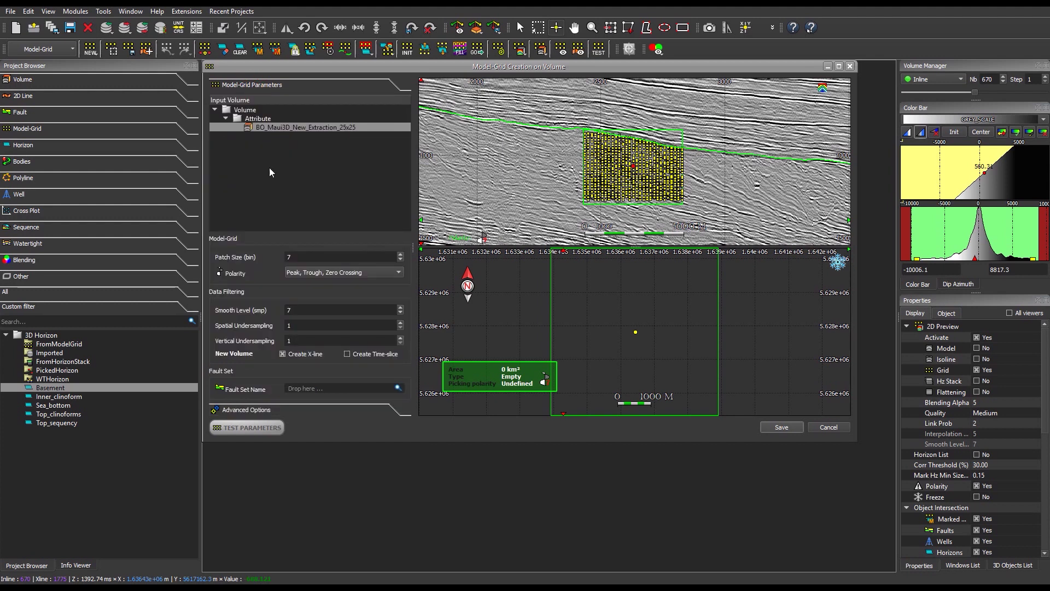
click(397, 389)
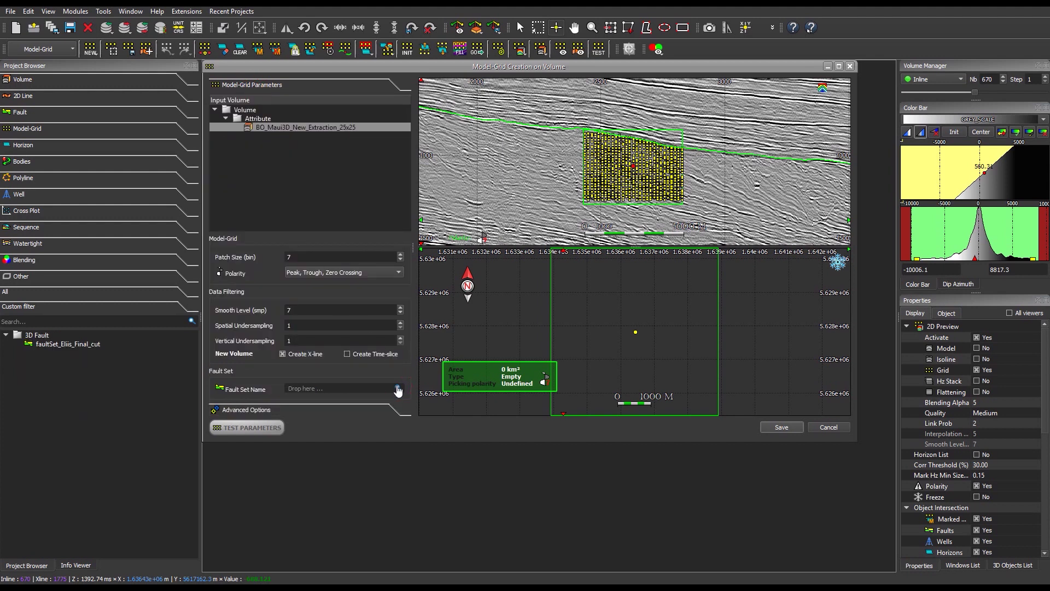
drag(82, 345, 328, 388)
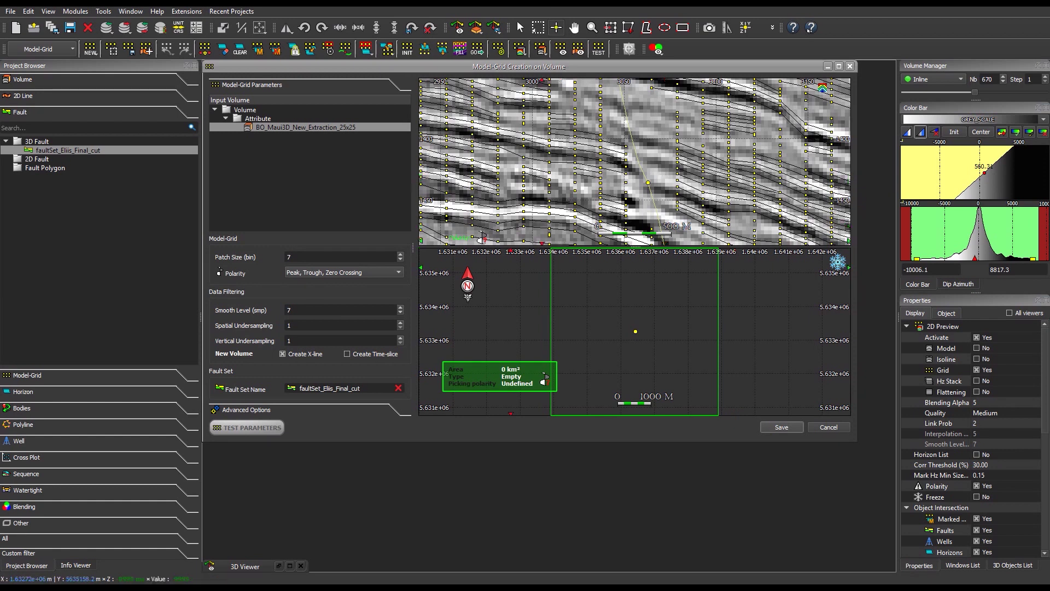
scroll(682, 175, down, 4)
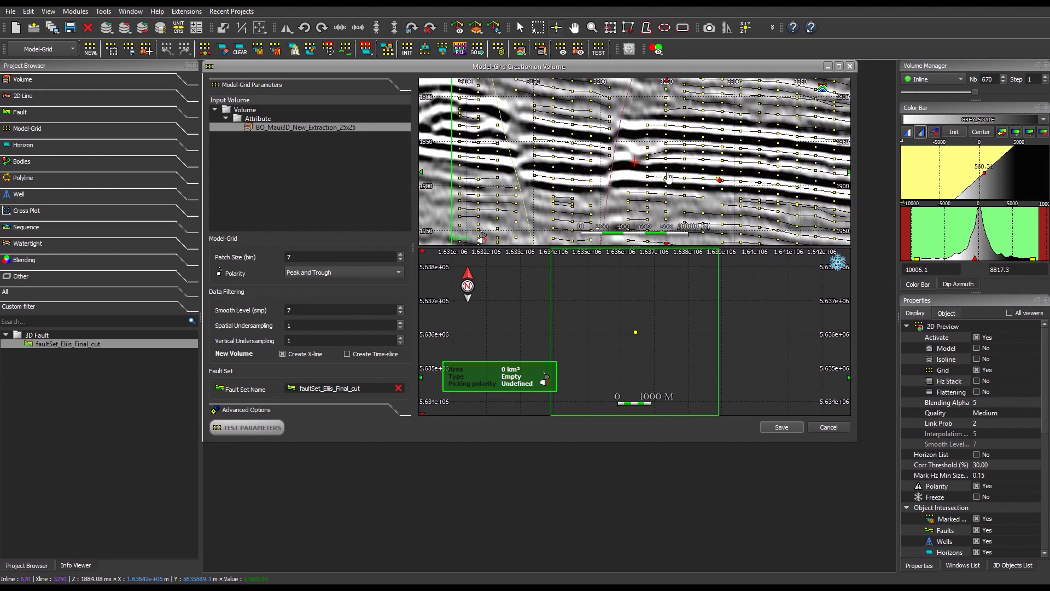
scroll(663, 174, up, 5)
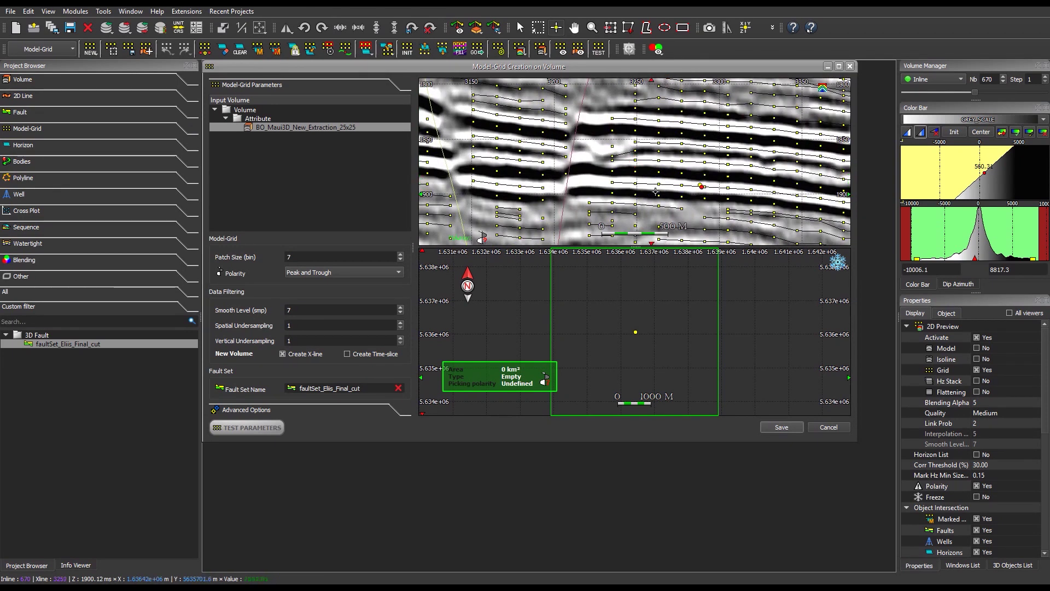
click(645, 183)
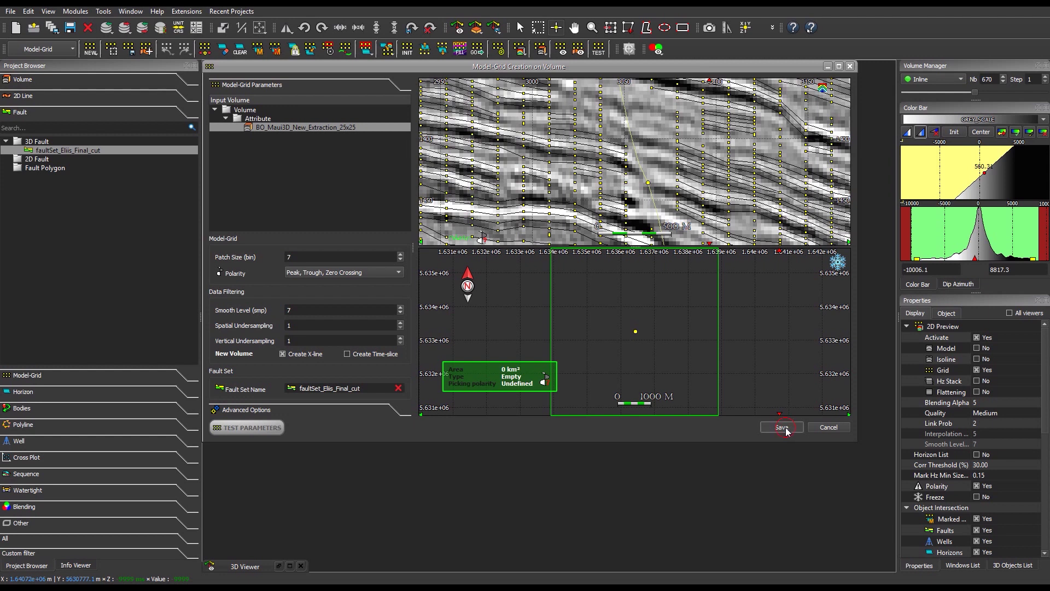
Save and compute the 3D model-grid under the suggested output name
click(784, 427)
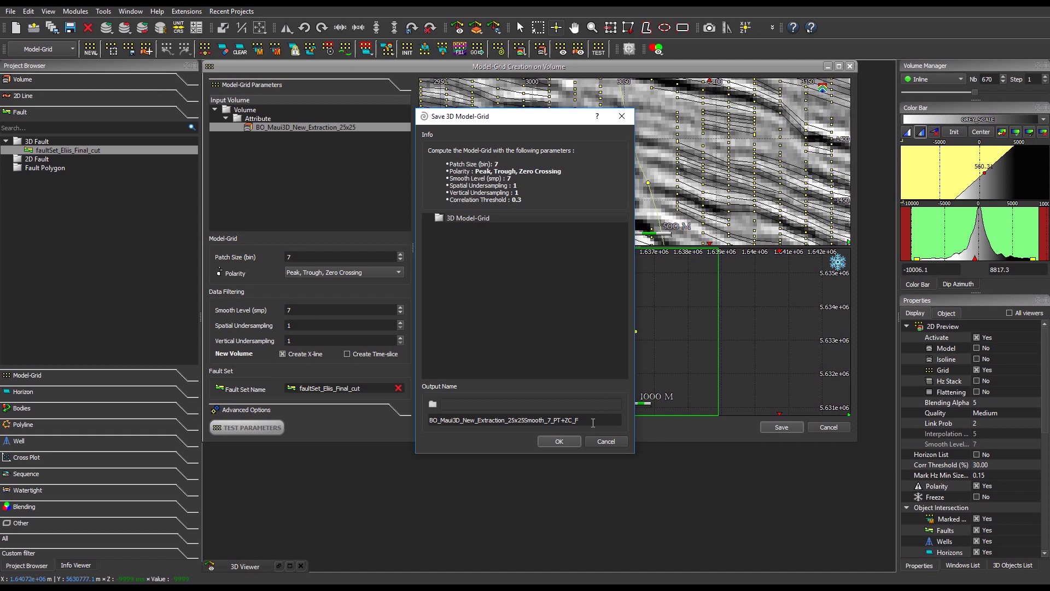
key(Return)
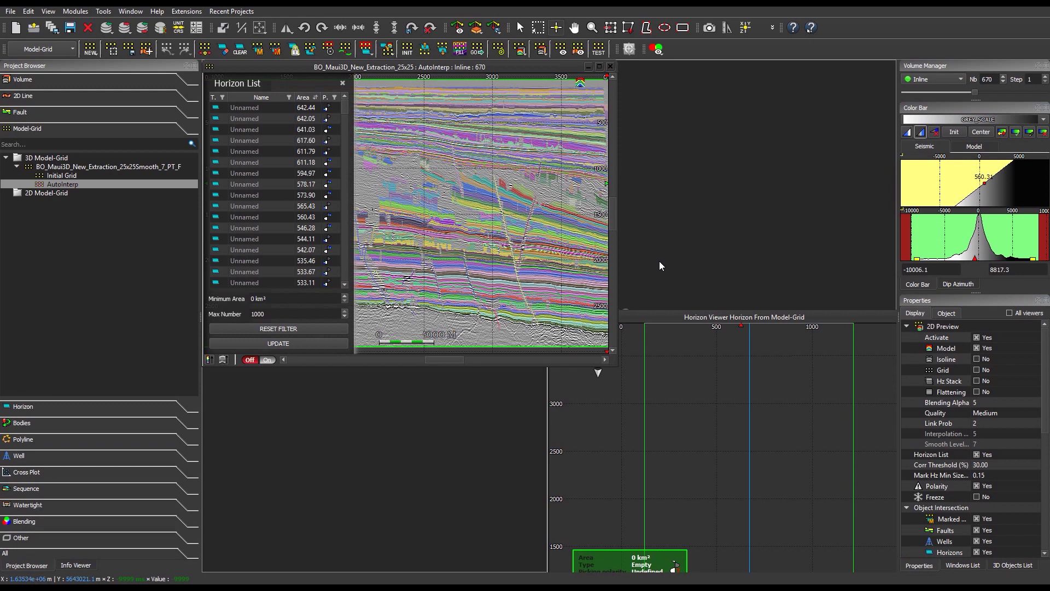
Select the Initial Grid and display the grid instead of the coloured model on the inline 670 section
drag(199, 308, 153, 309)
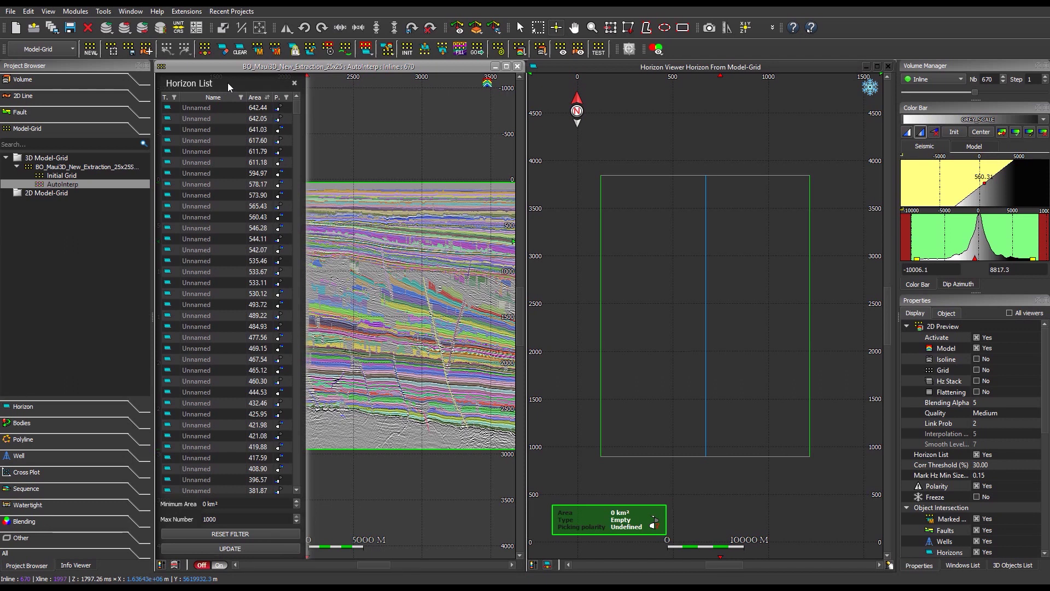
click(97, 175)
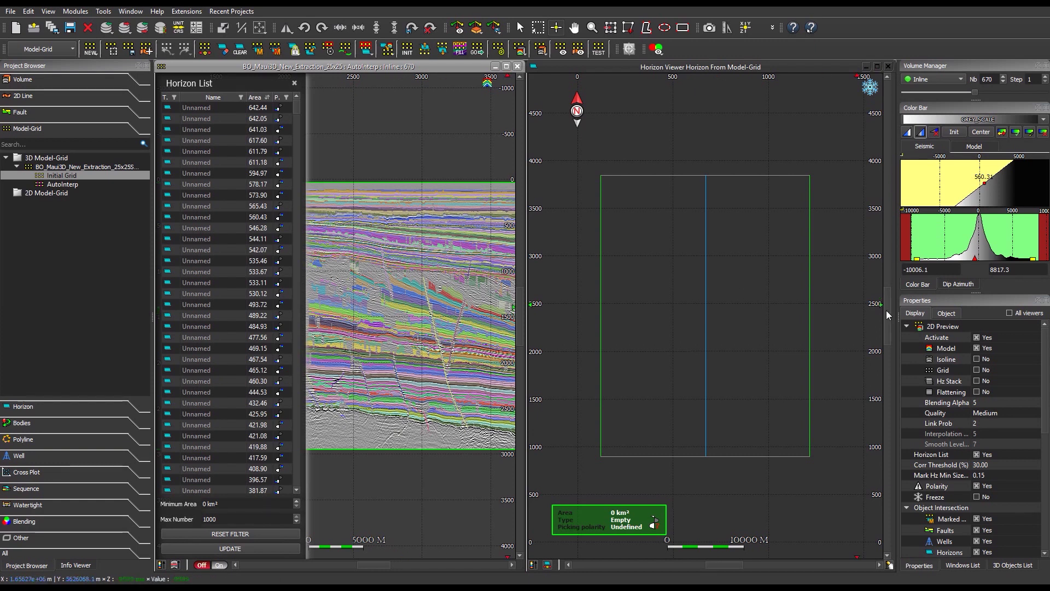
click(977, 347)
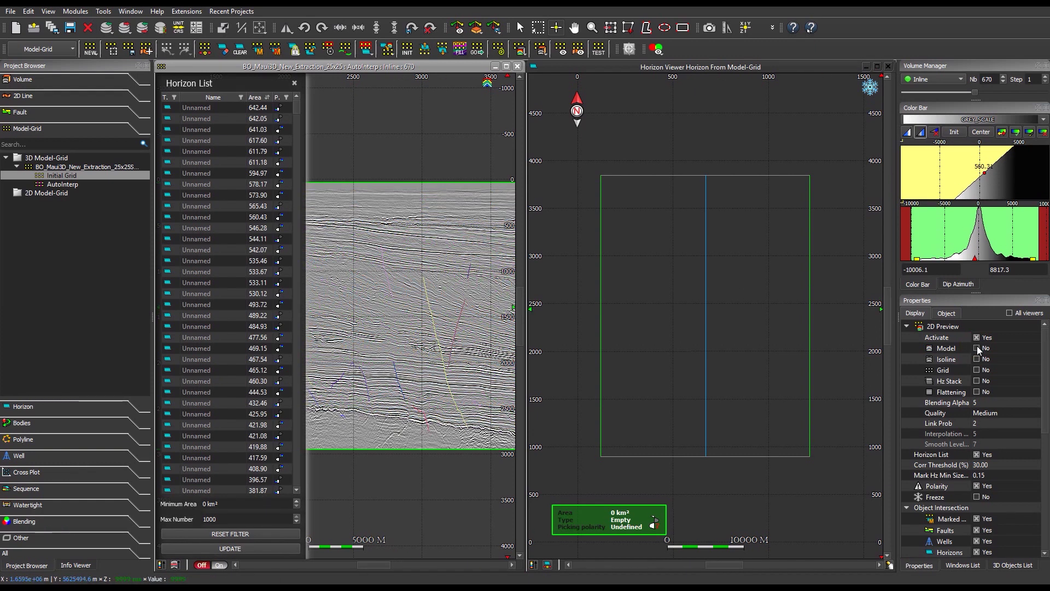
click(977, 347)
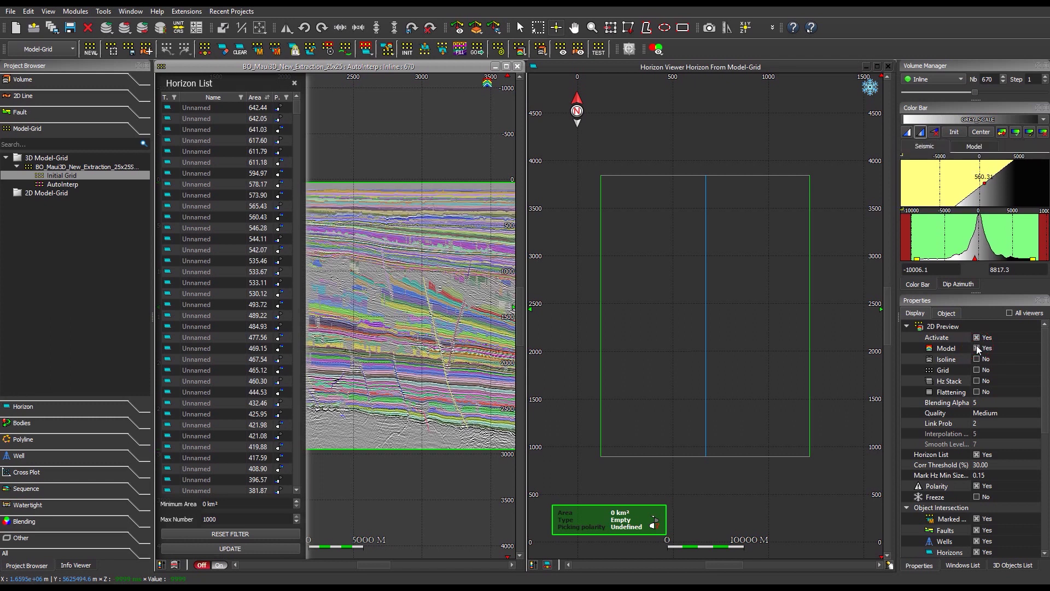
scroll(408, 349, up, 5)
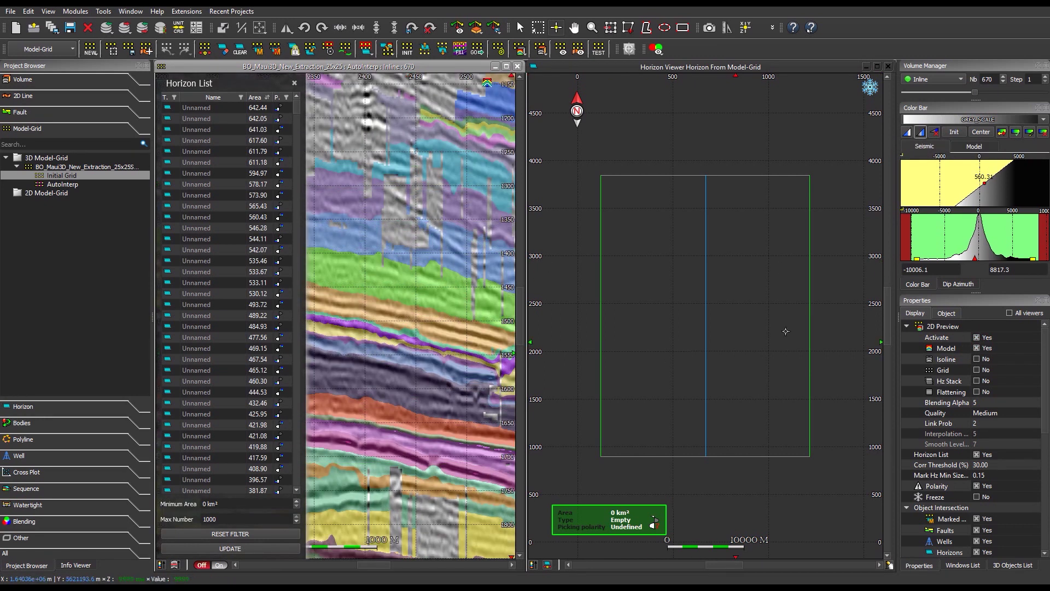
click(976, 348)
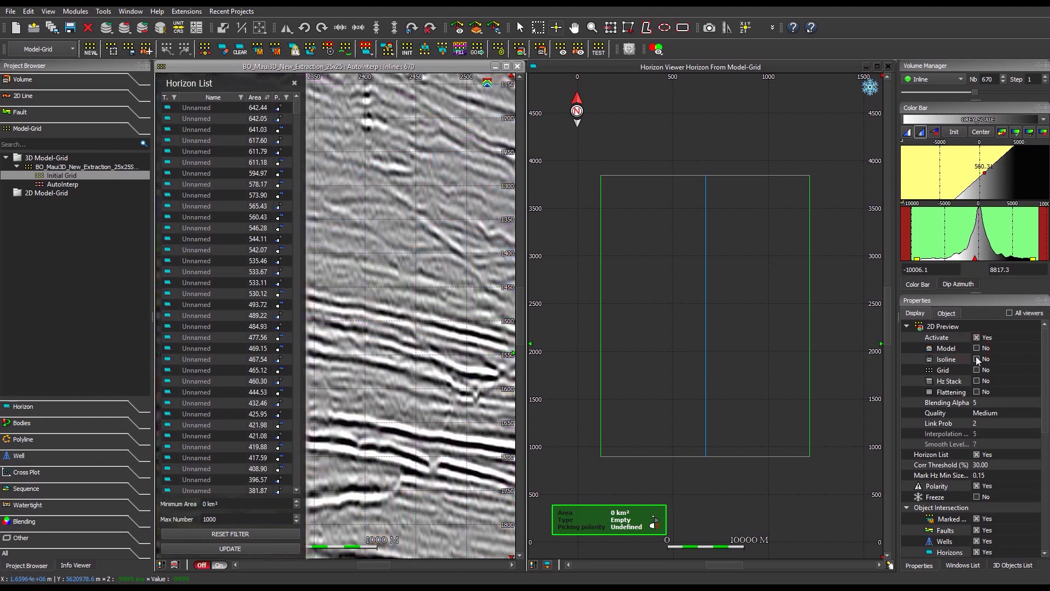
click(977, 370)
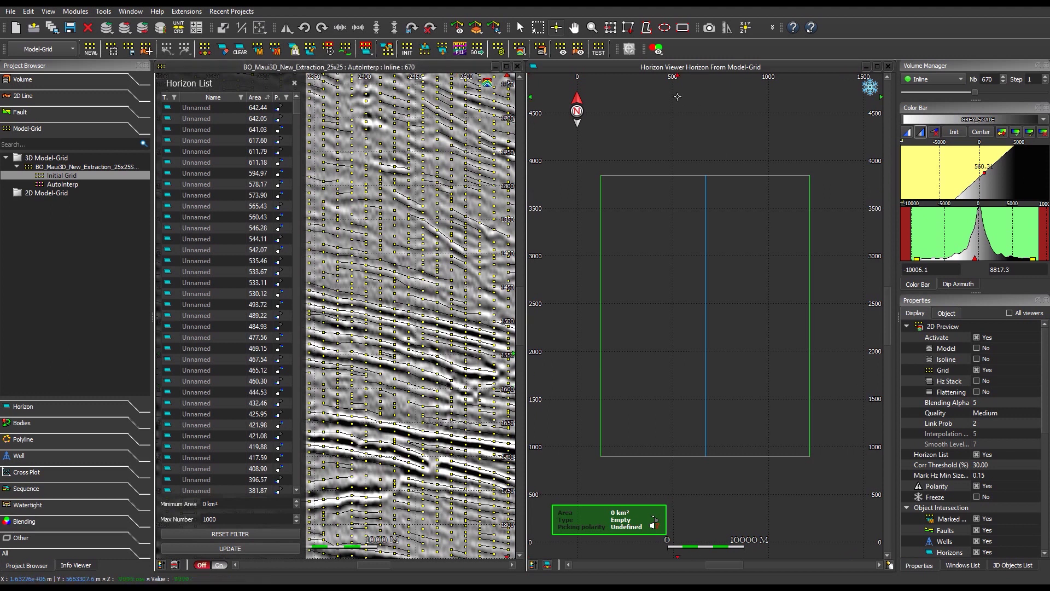
Select horizon patches from the grid nodes on the inline 670 section and delete the current selection
click(557, 29)
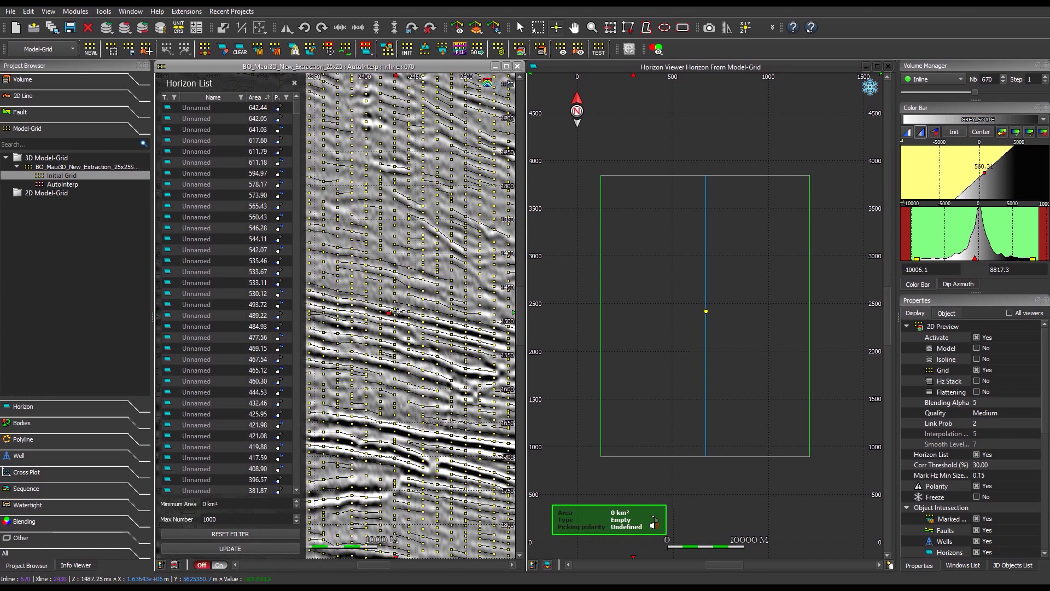
click(388, 313)
middle_drag(432, 303, 365, 274)
middle_drag(509, 317, 441, 279)
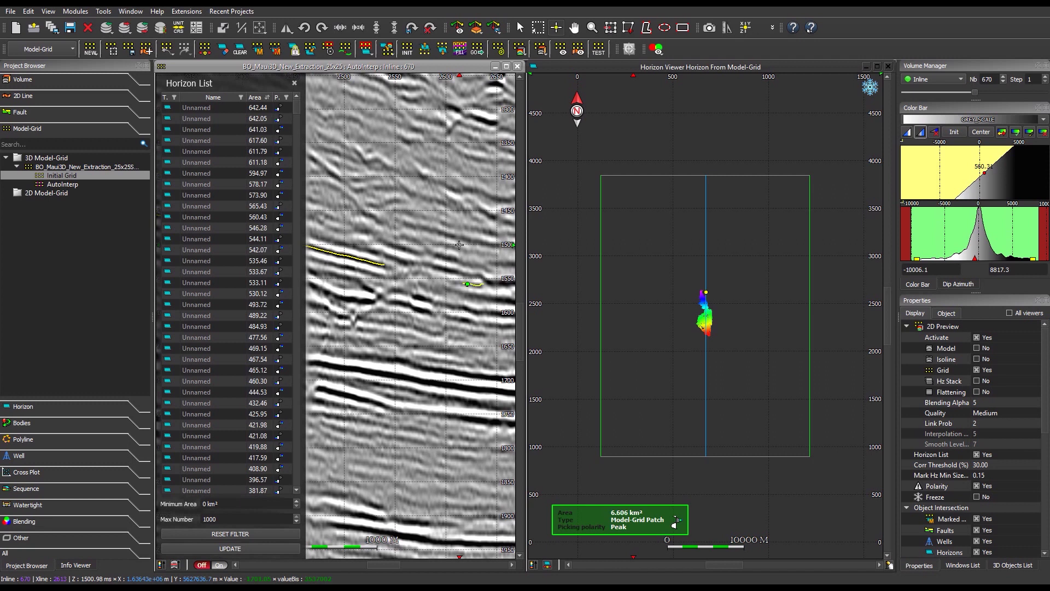
middle_drag(465, 253, 433, 235)
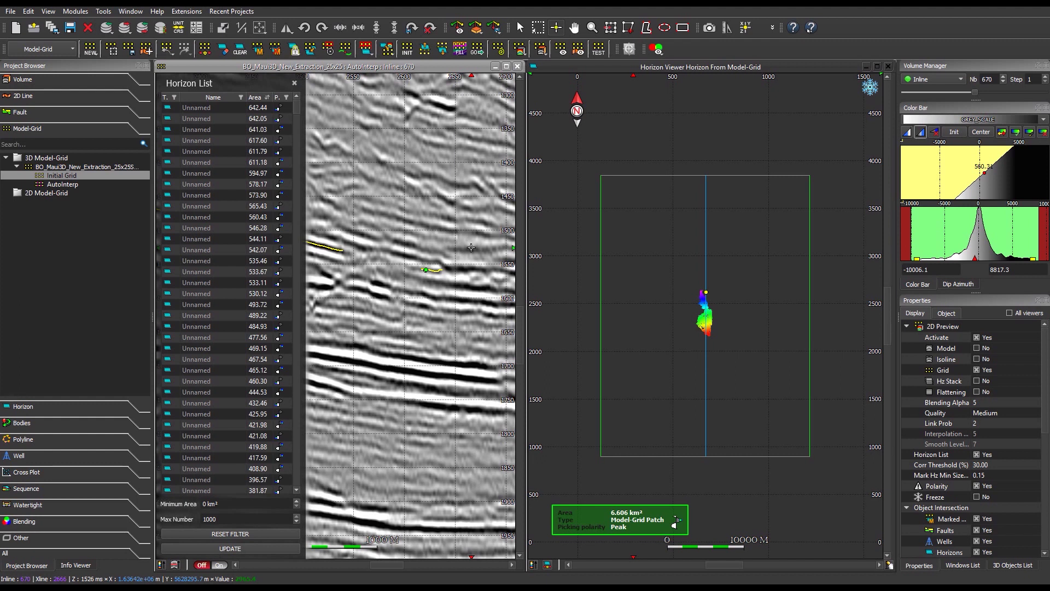
key(Delete)
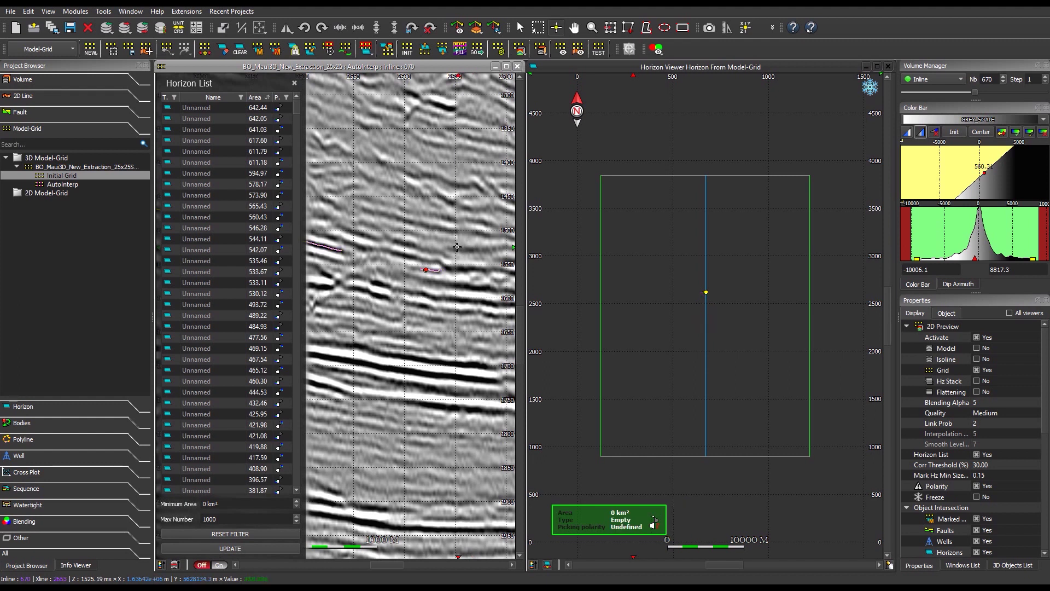
Select linked horizon patches between about 1230 and 1255 ms on the inline 670 section
middle_drag(424, 249, 462, 273)
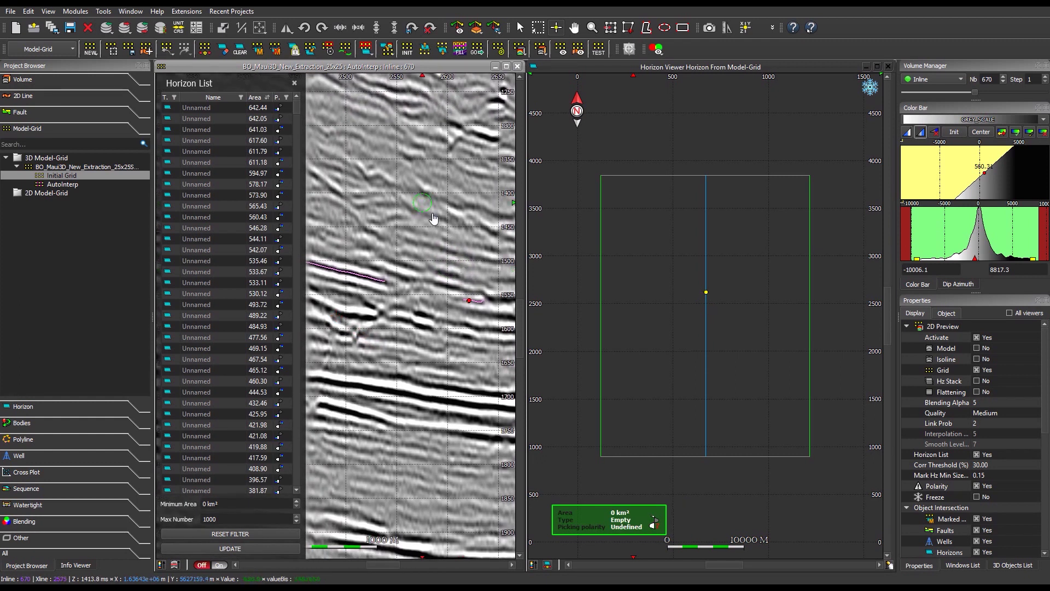
middle_drag(419, 190, 448, 241)
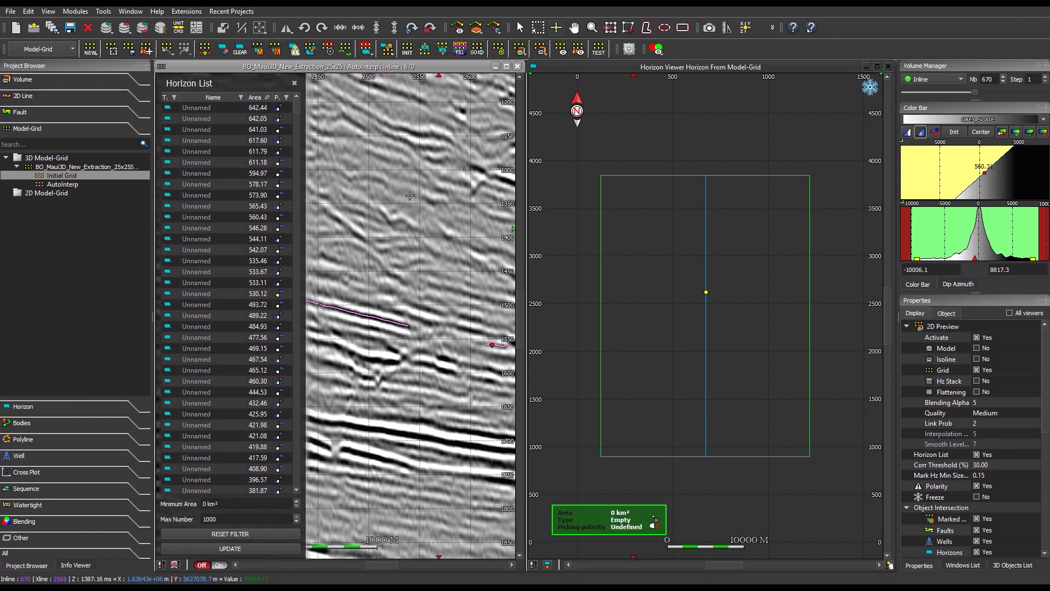
click(344, 52)
click(372, 126)
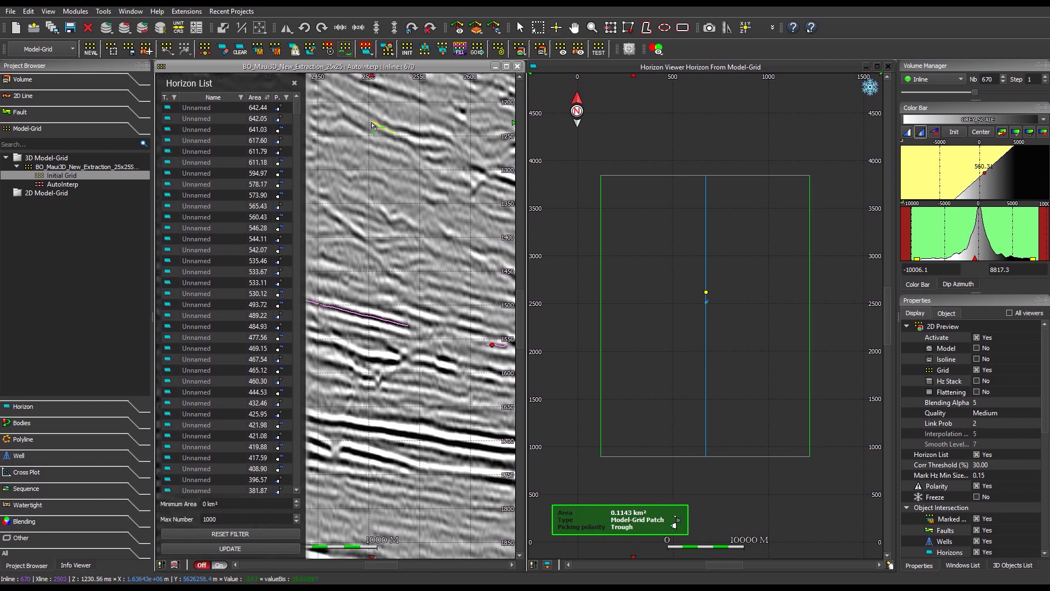
click(377, 138)
click(387, 141)
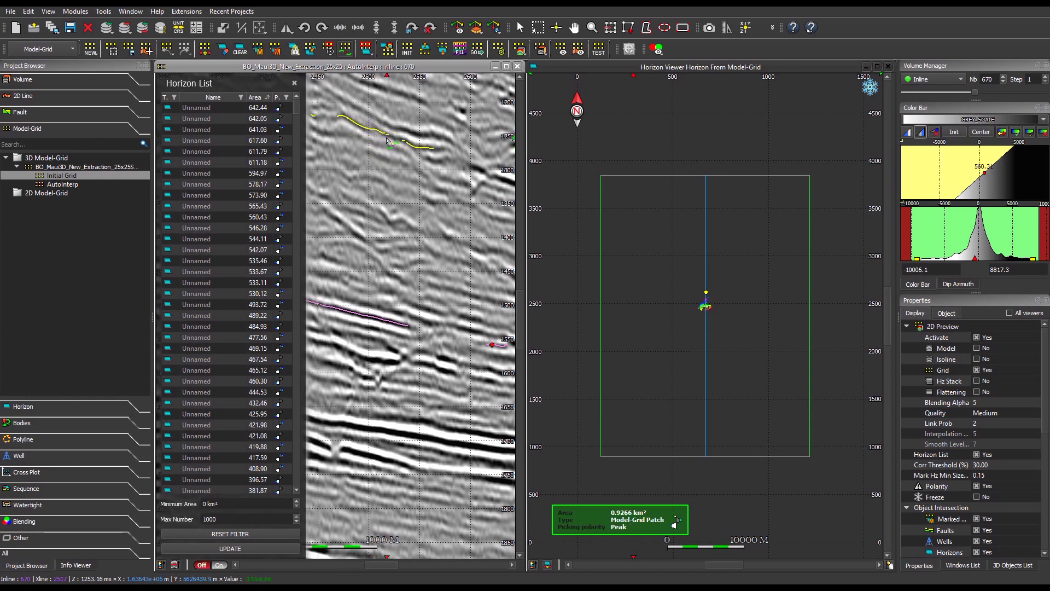
click(387, 140)
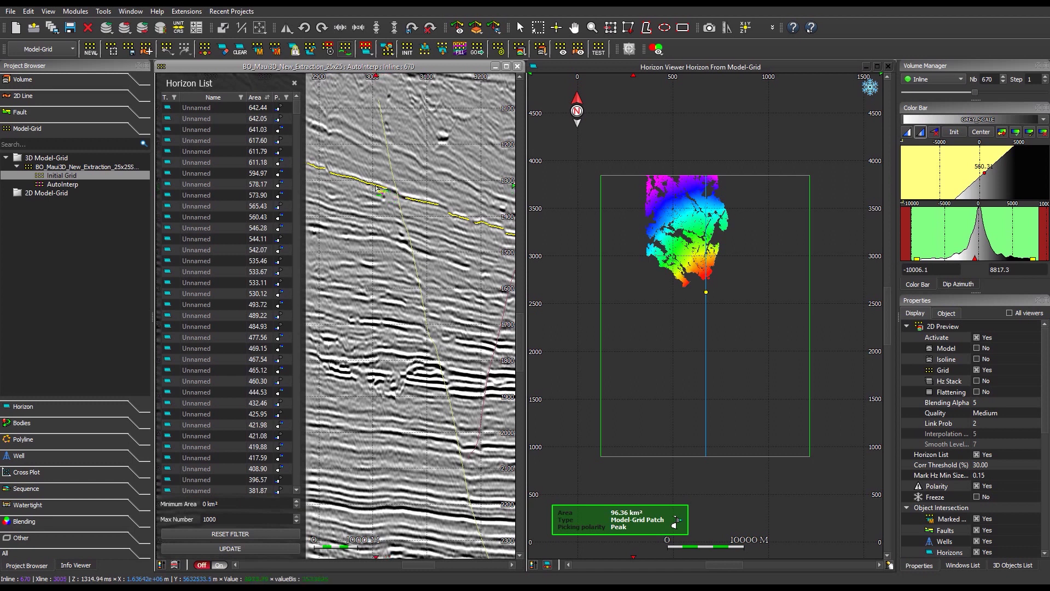
Link the peak horizon's patches beyond the fault near crossline 3100 on the inline 670 section and mark the horizon
click(425, 204)
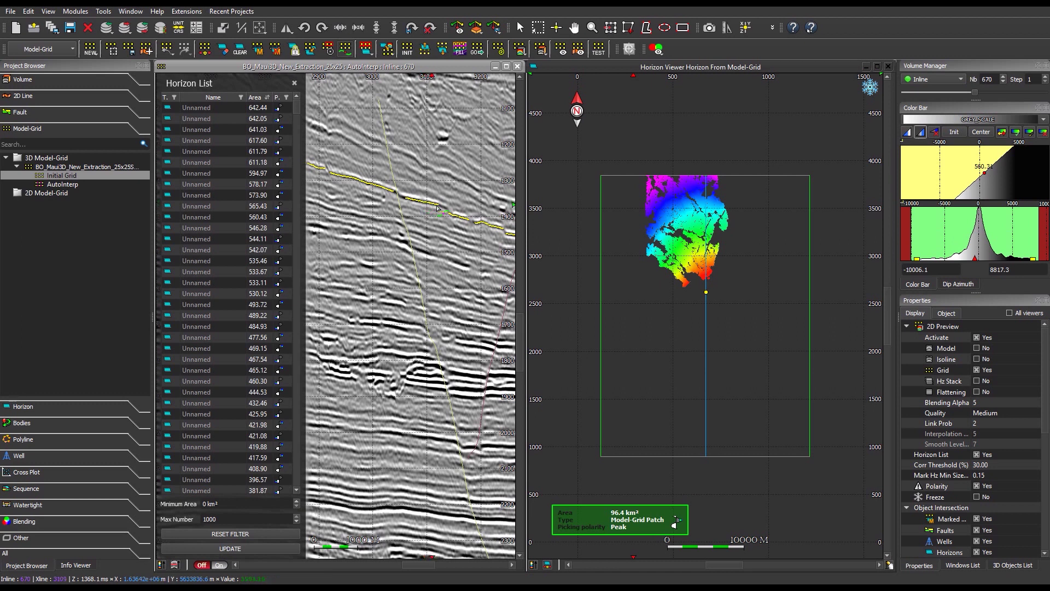
click(446, 212)
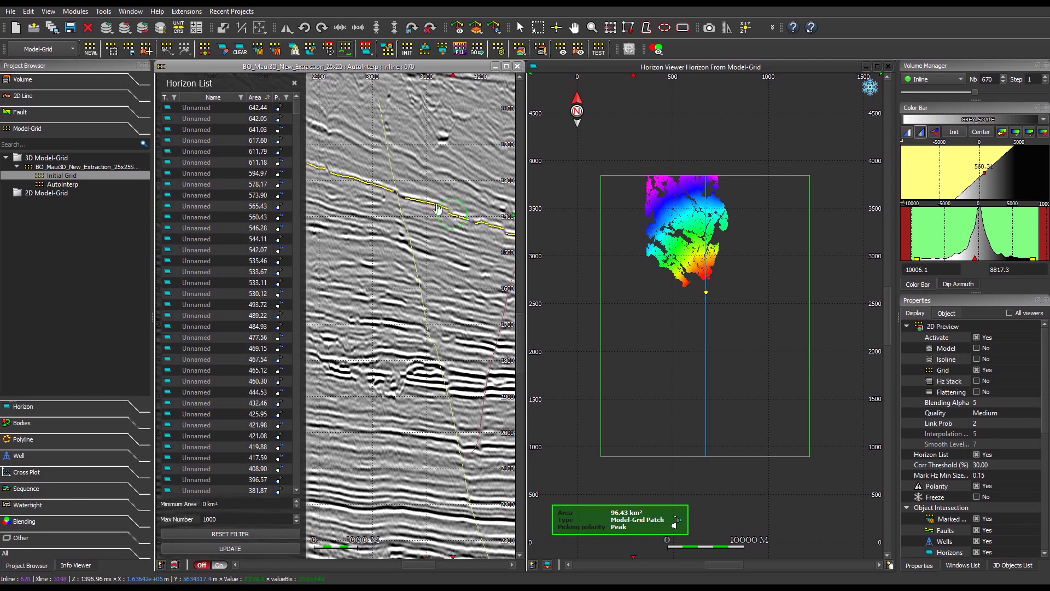
middle_drag(433, 205, 385, 191)
middle_drag(445, 207, 407, 243)
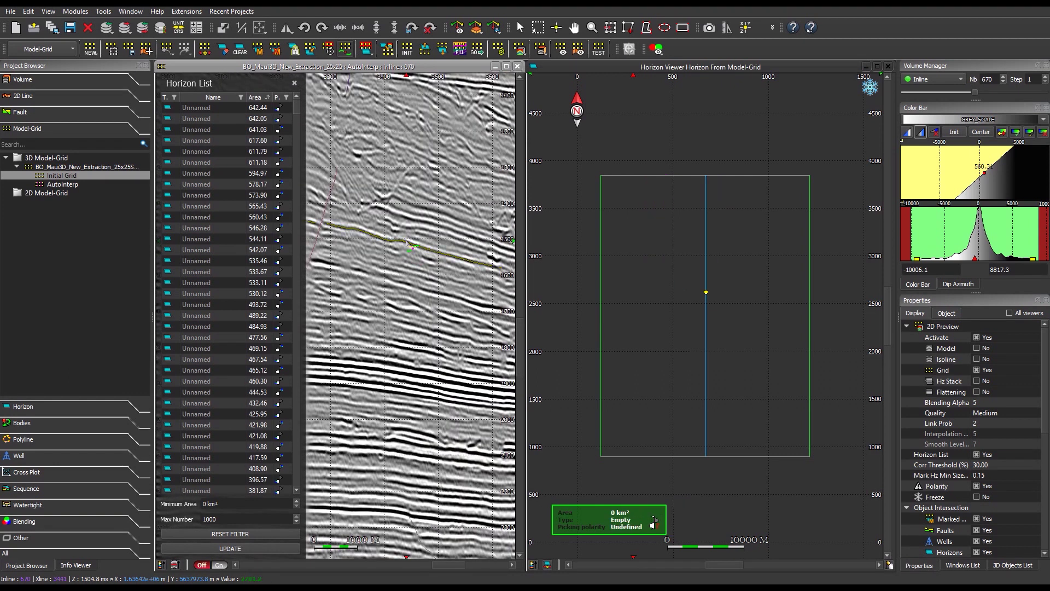
Select the strong trough horizon near 1830 ms on the inline 670 section and link its patches across the faults
click(367, 245)
click(436, 362)
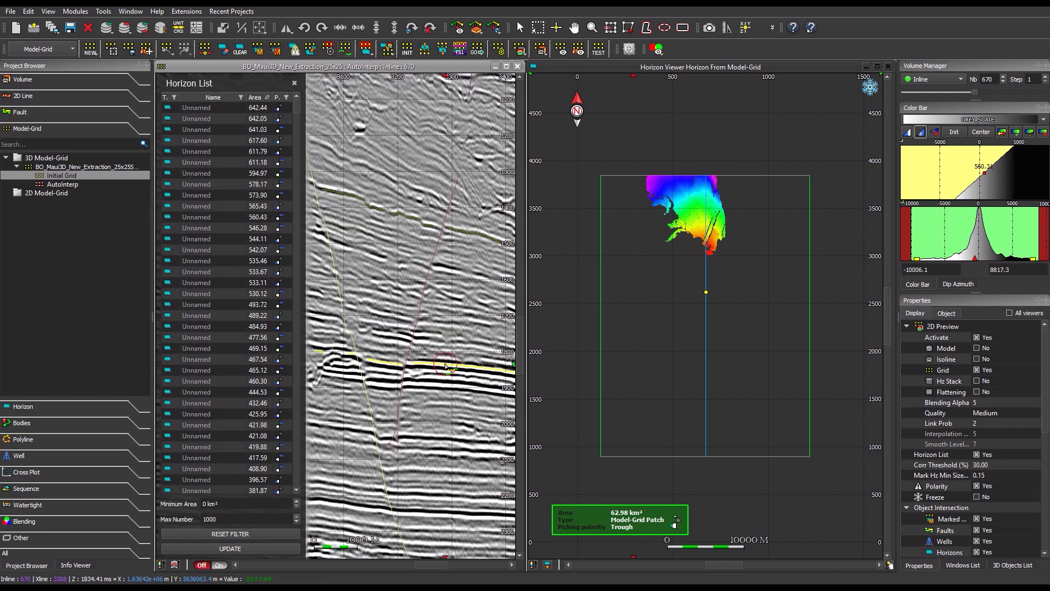
middle_drag(443, 365, 412, 345)
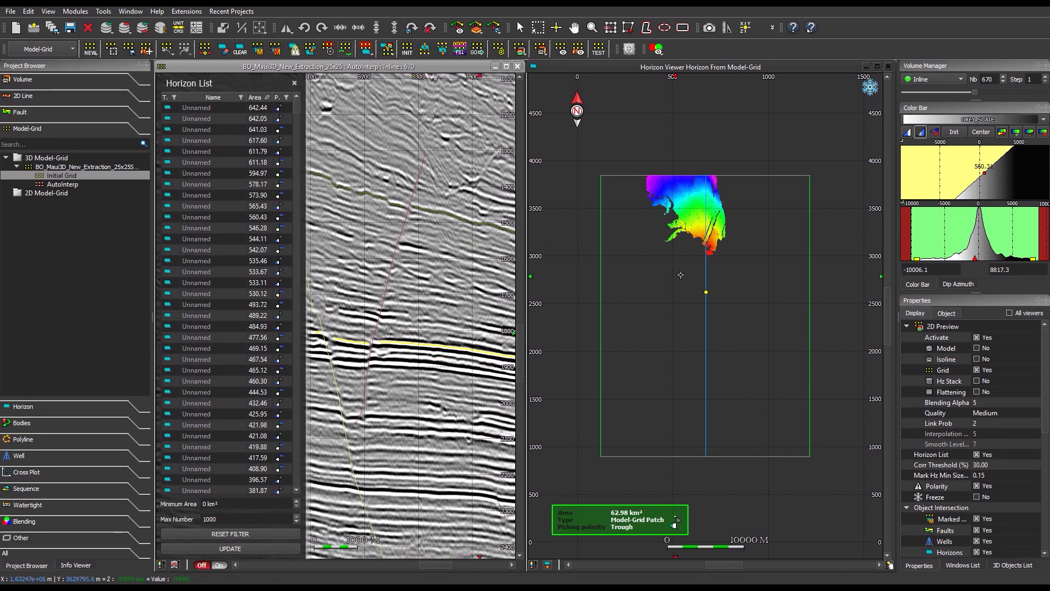
Move the section to inline 621 from the horizon map, extend the trough horizon there and mark it
click(703, 252)
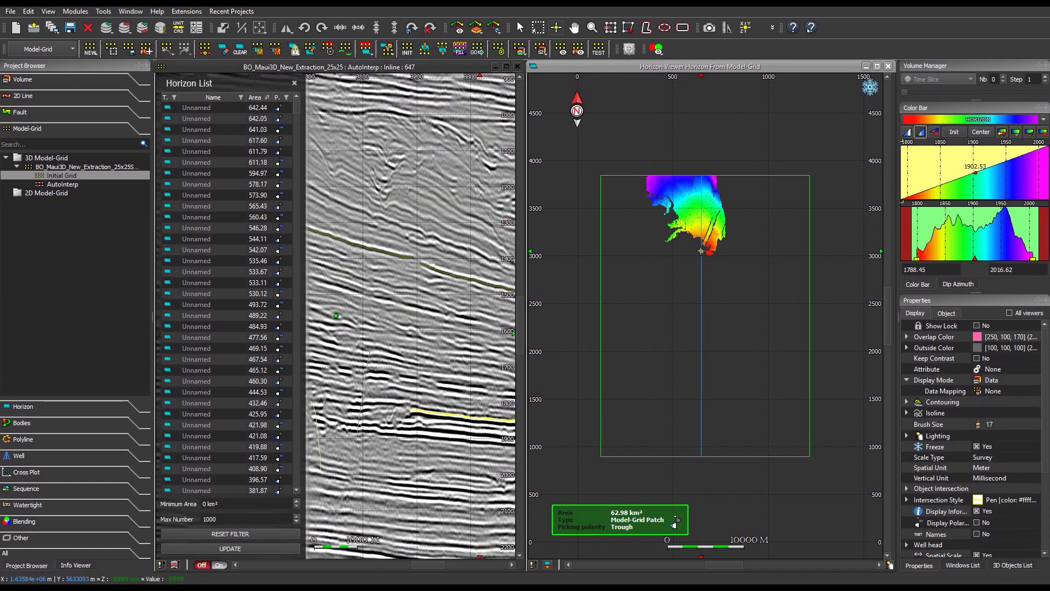
drag(703, 252, 696, 242)
click(362, 250)
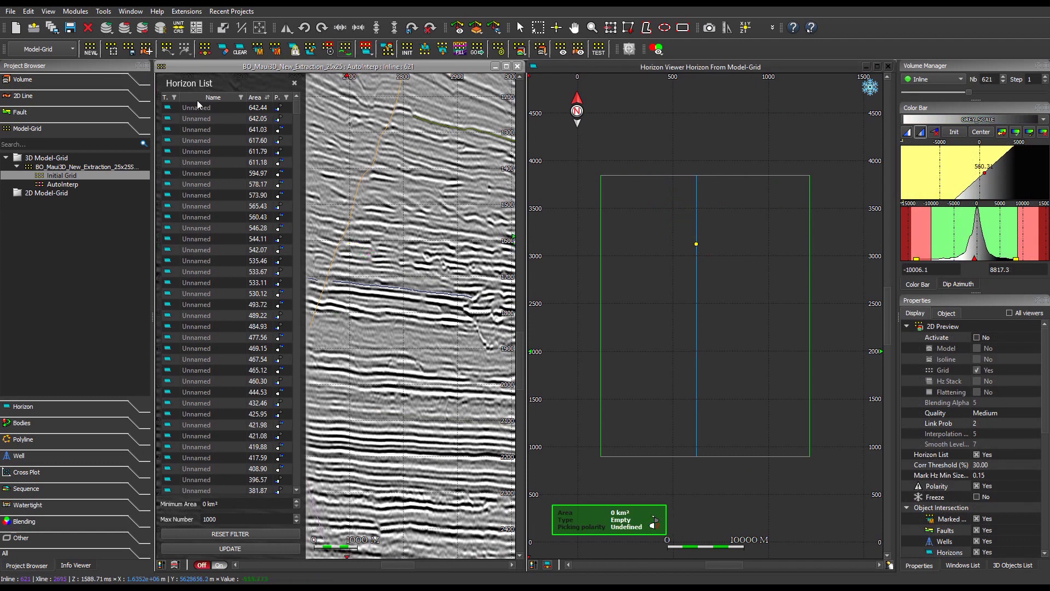
Filter the Horizon List to show only Marked horizons and update it
click(172, 98)
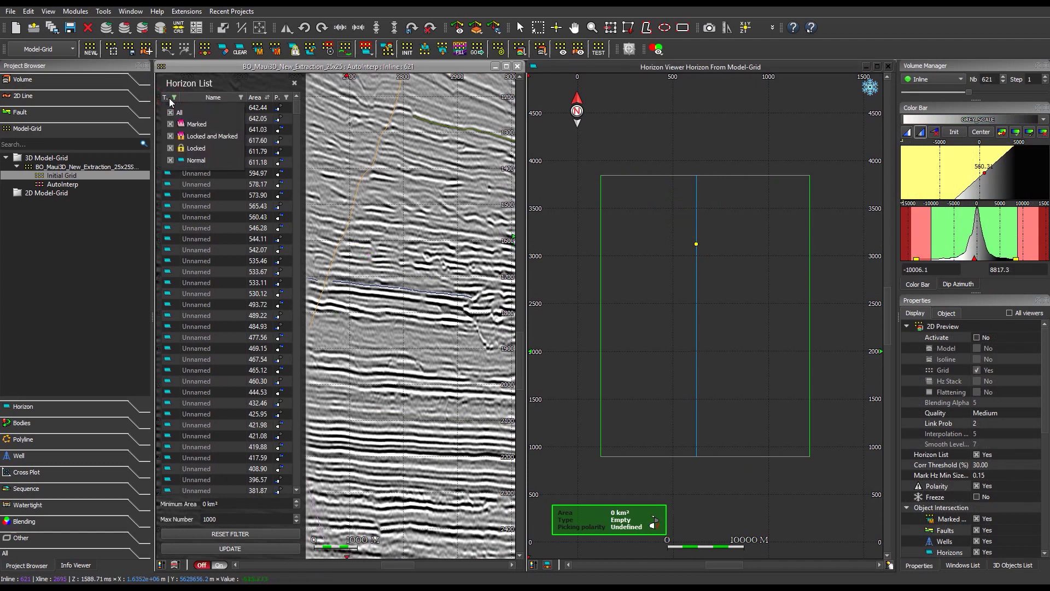
click(170, 114)
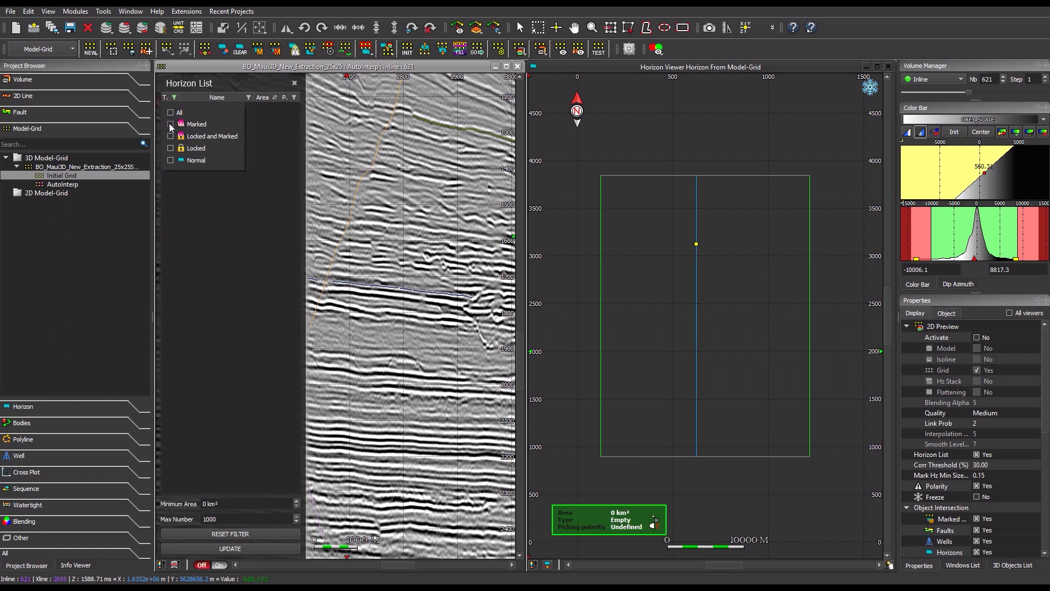
click(170, 125)
click(199, 547)
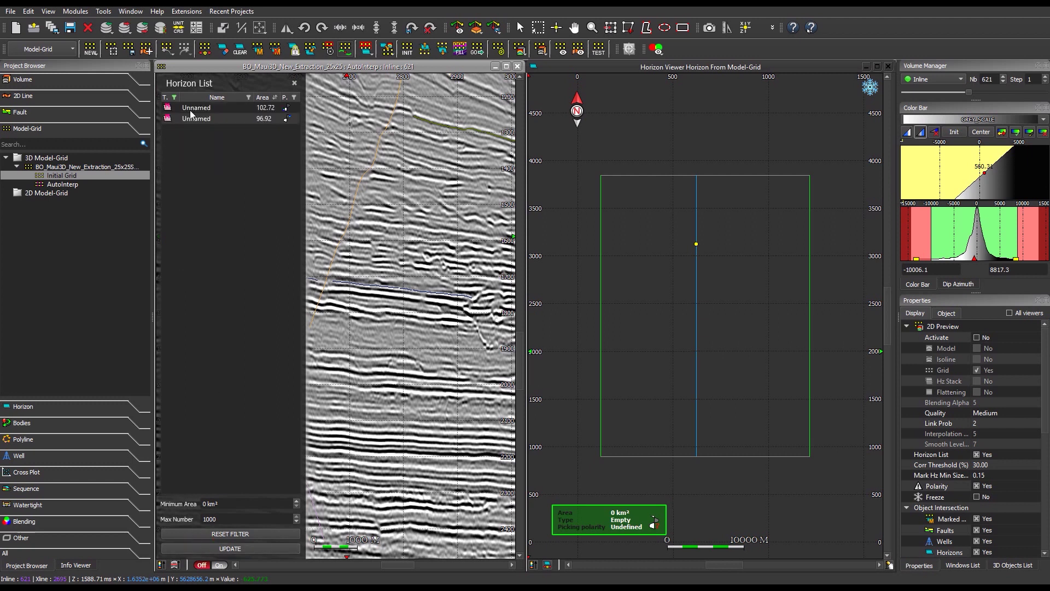
Display both marked horizons from the Horizon List in turn and close the list
click(191, 108)
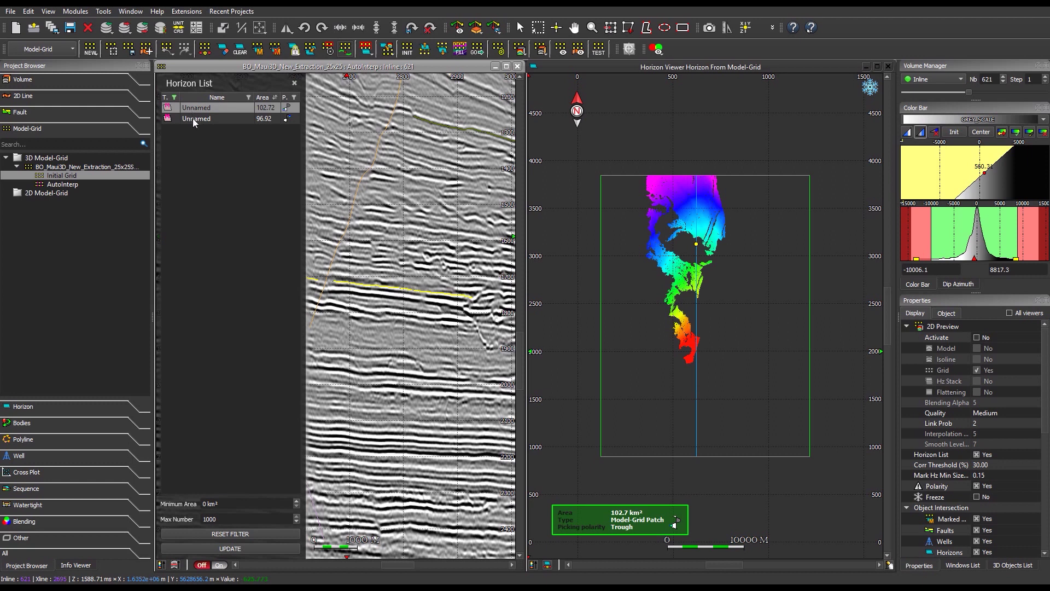
click(192, 118)
click(294, 83)
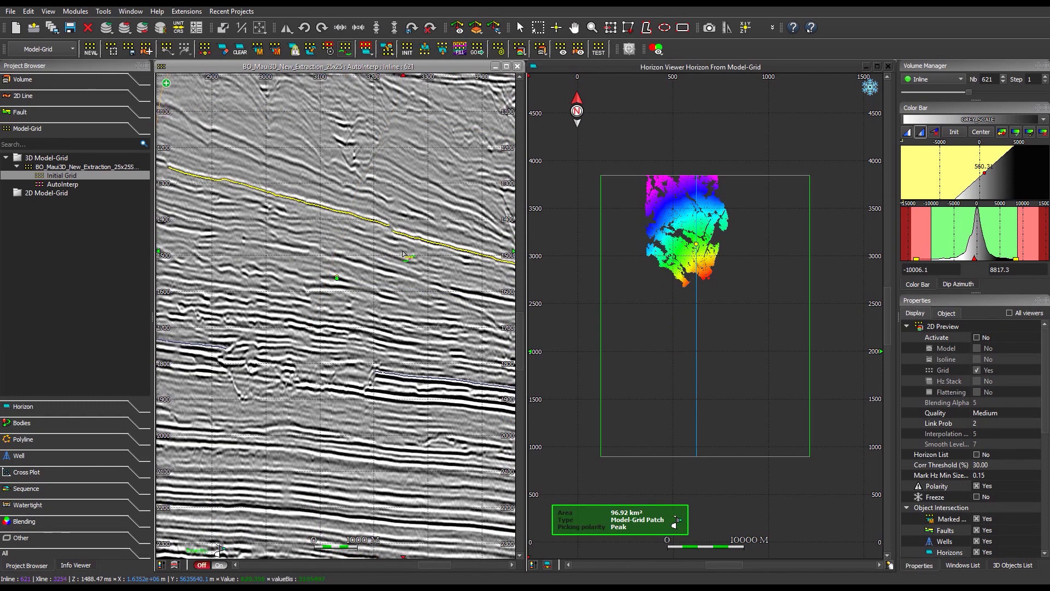
Switch the section from inline to crossline and position it at crossline 3263 on the horizon map
click(932, 79)
click(926, 89)
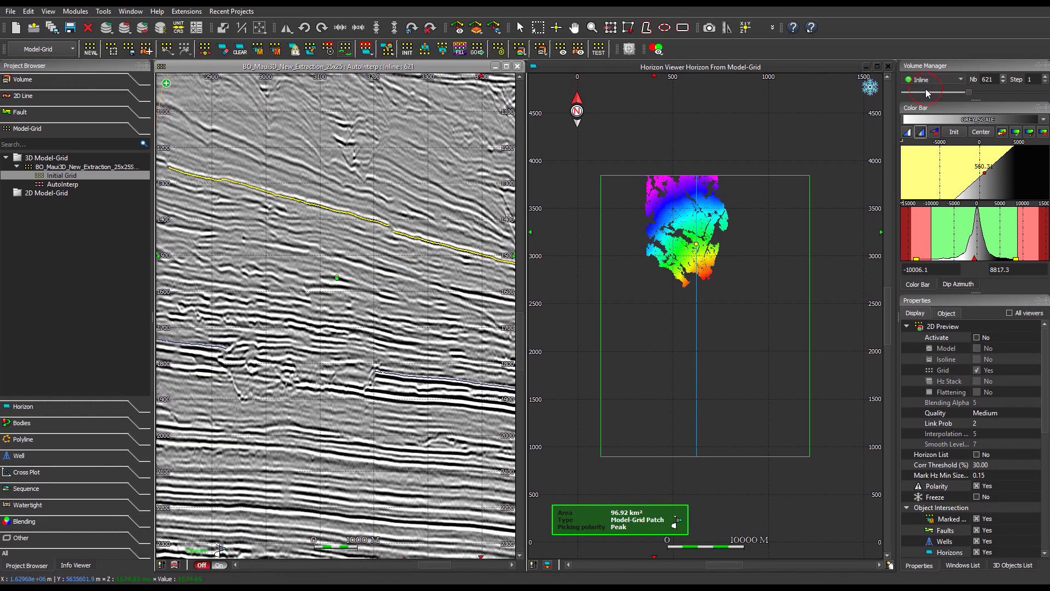
click(709, 230)
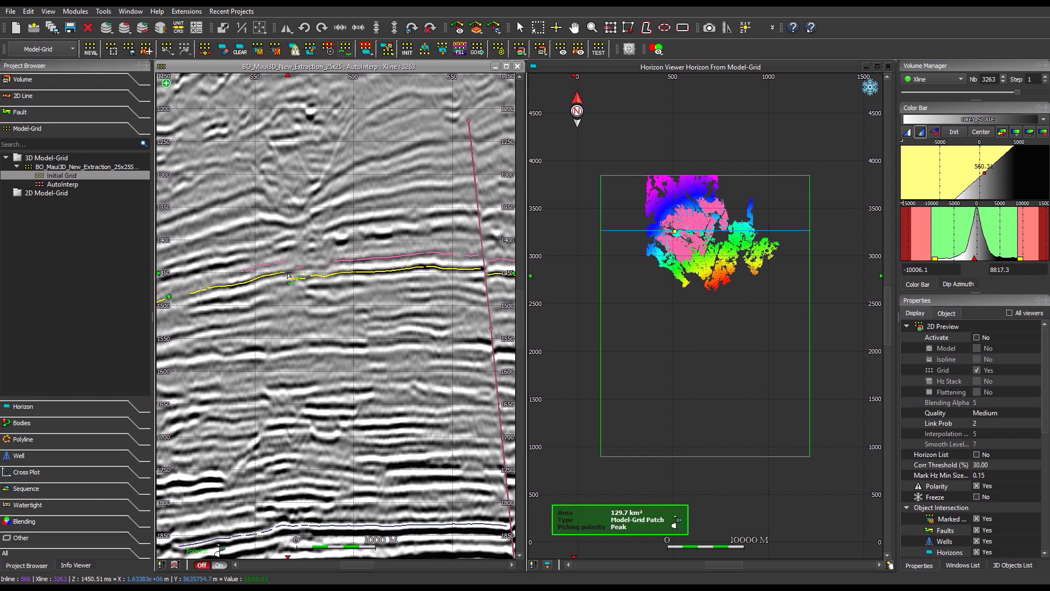
Link the overlapping peak patches near 1450 ms on crossline 3263, forcing the model-grid with Partial reconstruction
click(288, 275)
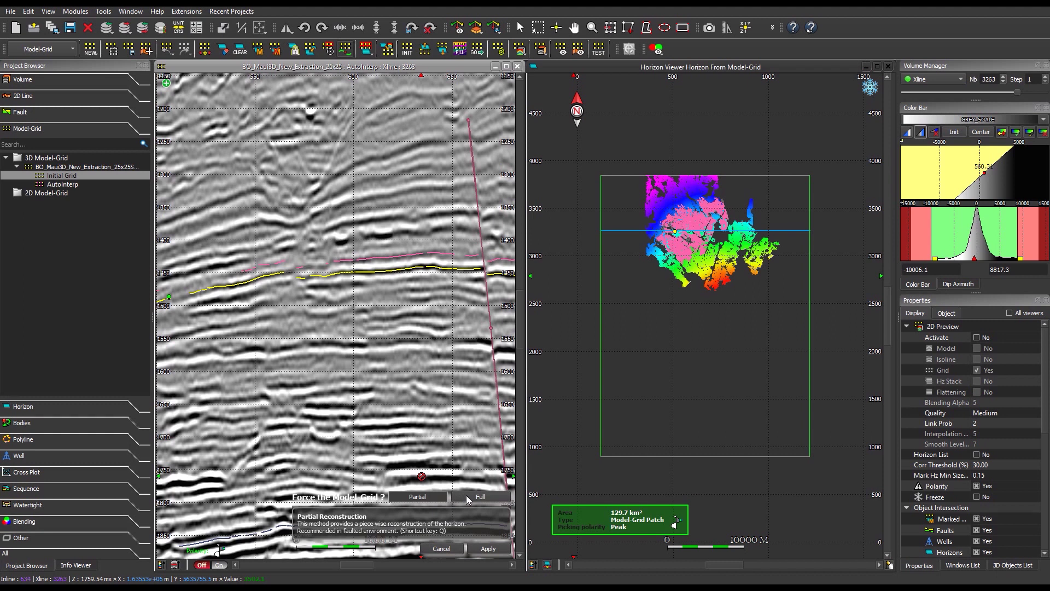
scroll(684, 312, up, 5)
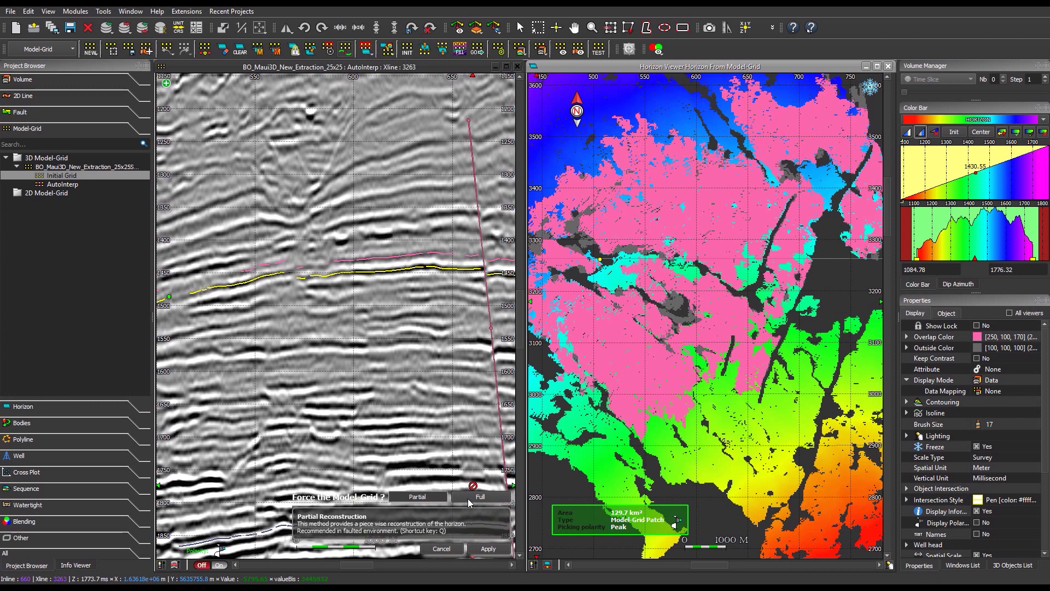
click(439, 499)
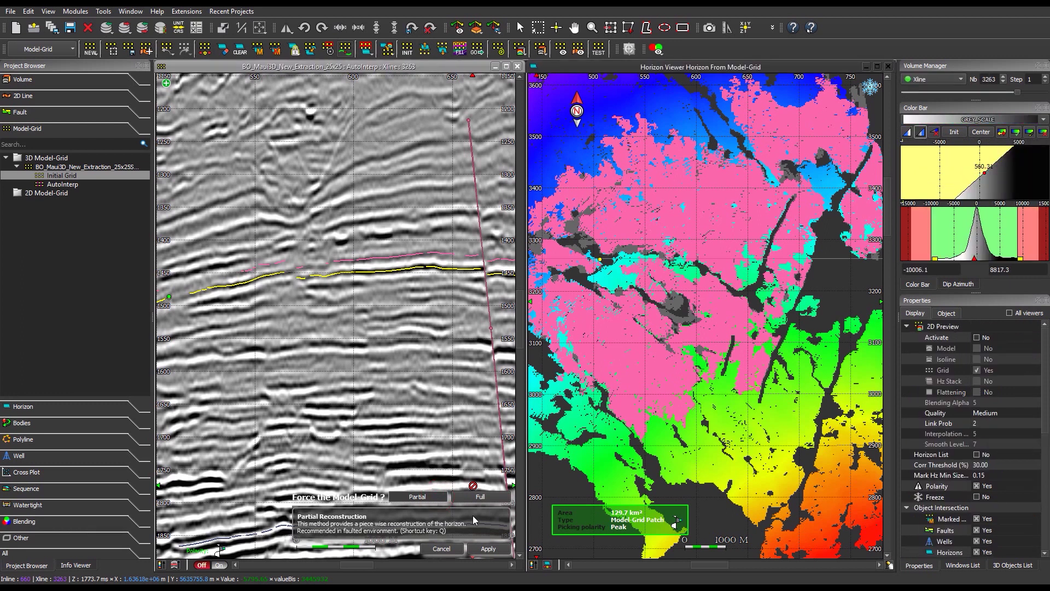
click(489, 549)
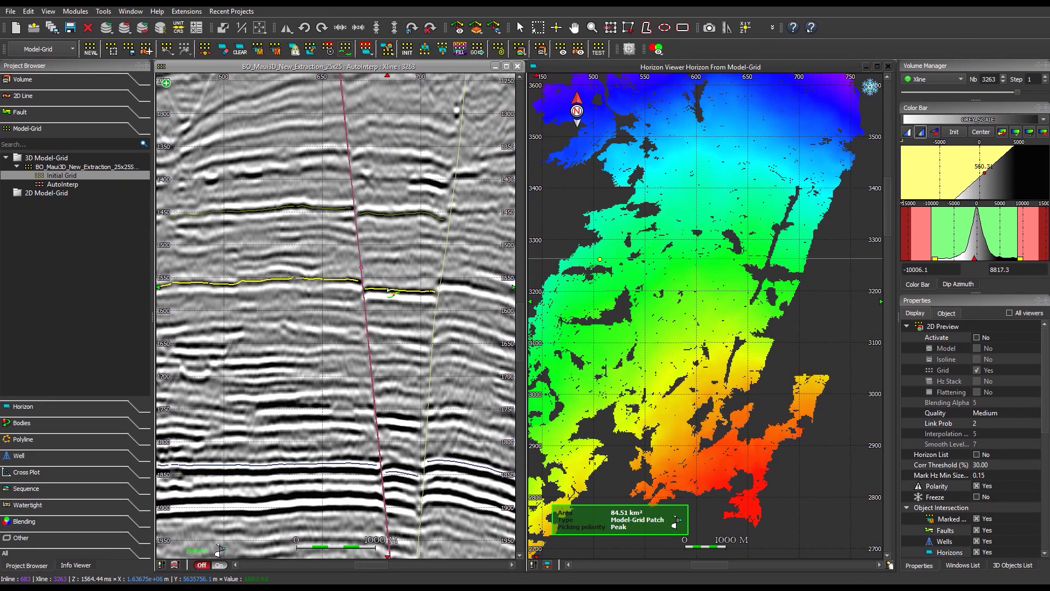
Link the peak horizon near 1560 ms across the faults on the crossline 3263 section
click(388, 290)
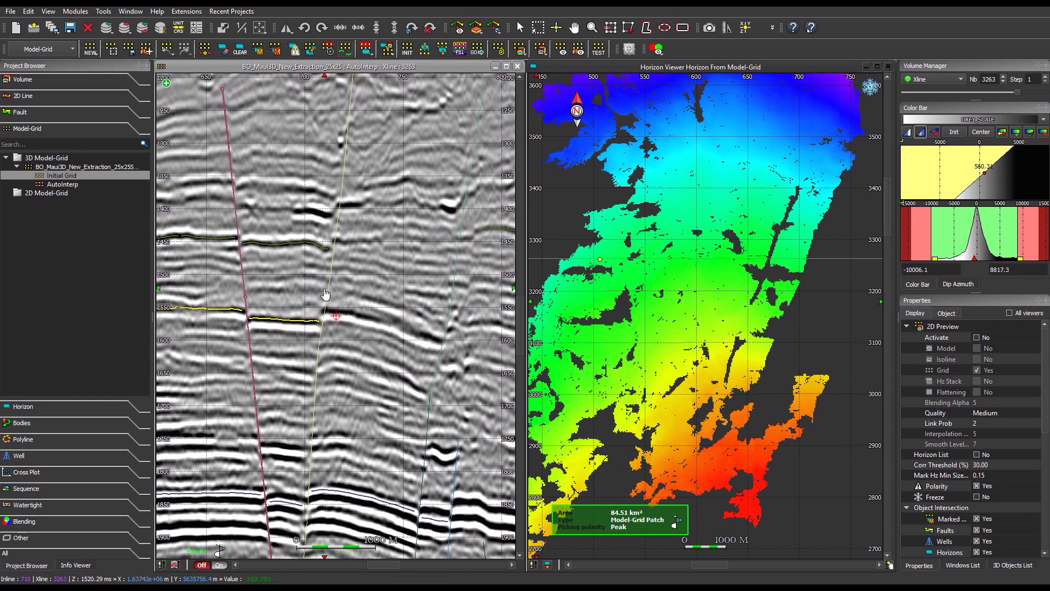
click(334, 313)
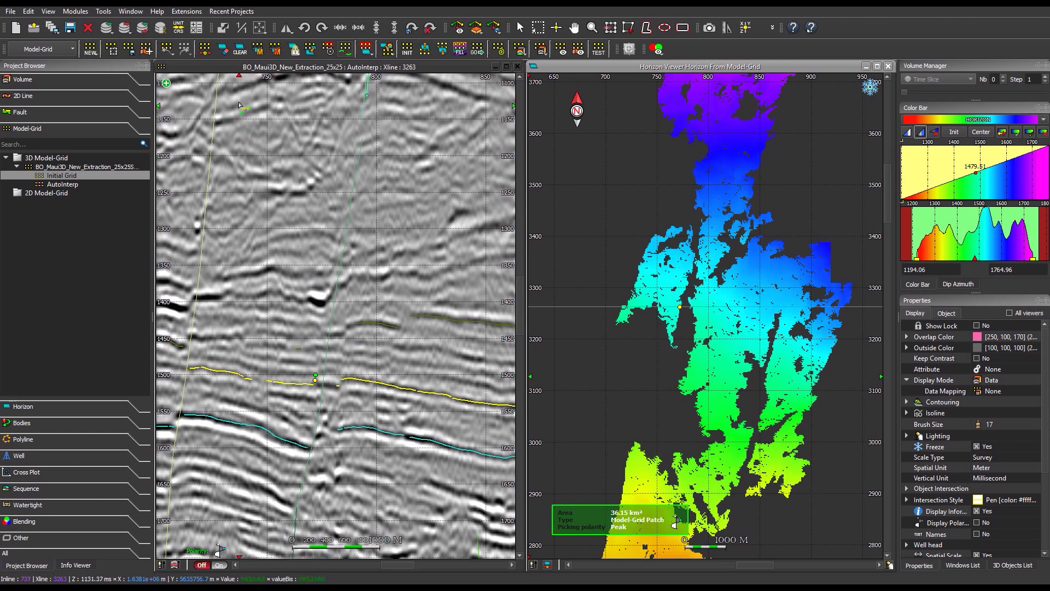
Erase the unwanted part of the peak patch near 1500 ms on crossline 3263 and on the horizon map
click(225, 51)
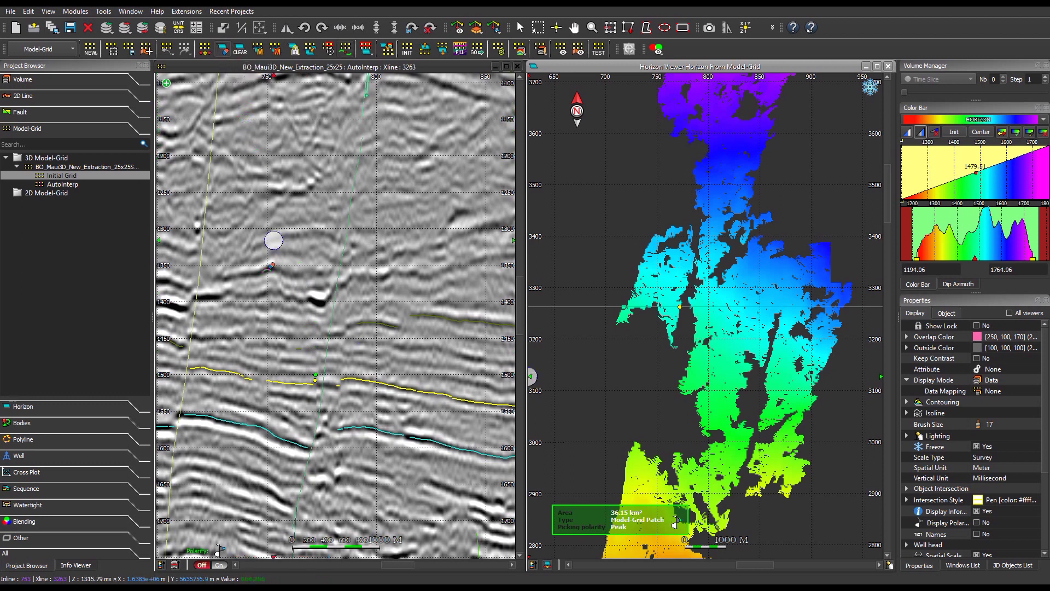
mouse_move(198, 368)
mouse_down()
mouse_move(317, 389)
mouse_move(286, 389)
mouse_up()
click(300, 386)
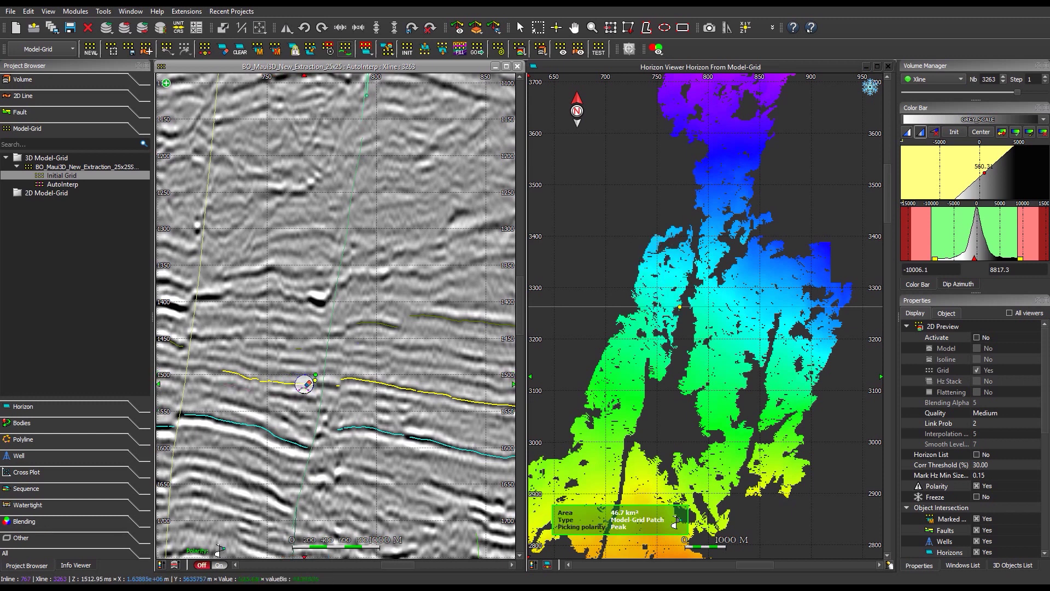
drag(301, 382, 235, 375)
click(223, 49)
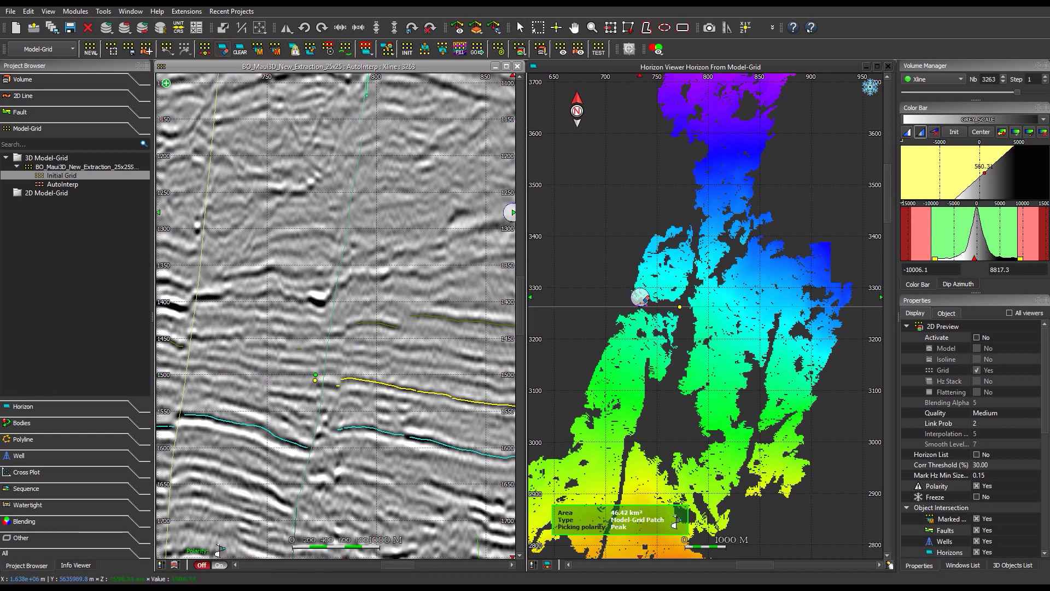
mouse_move(653, 299)
mouse_down()
mouse_move(677, 301)
mouse_move(653, 265)
mouse_move(673, 268)
mouse_move(687, 235)
mouse_move(662, 249)
mouse_up()
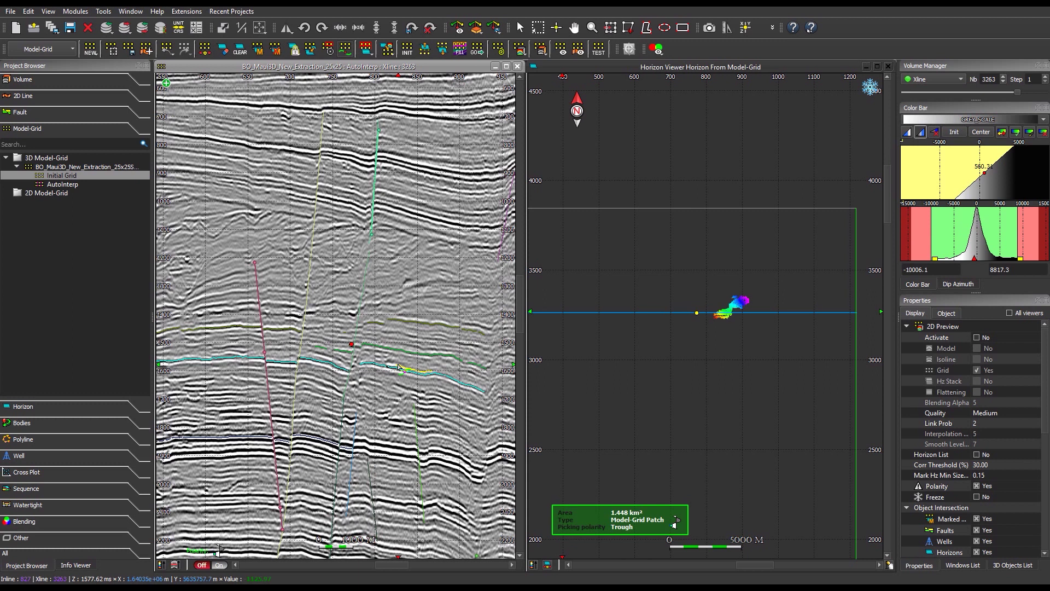
Clear the current trough selection and pick small patches near 1240 ms in the model's uncoloured zone on crossline 3253
key(ctrl+z)
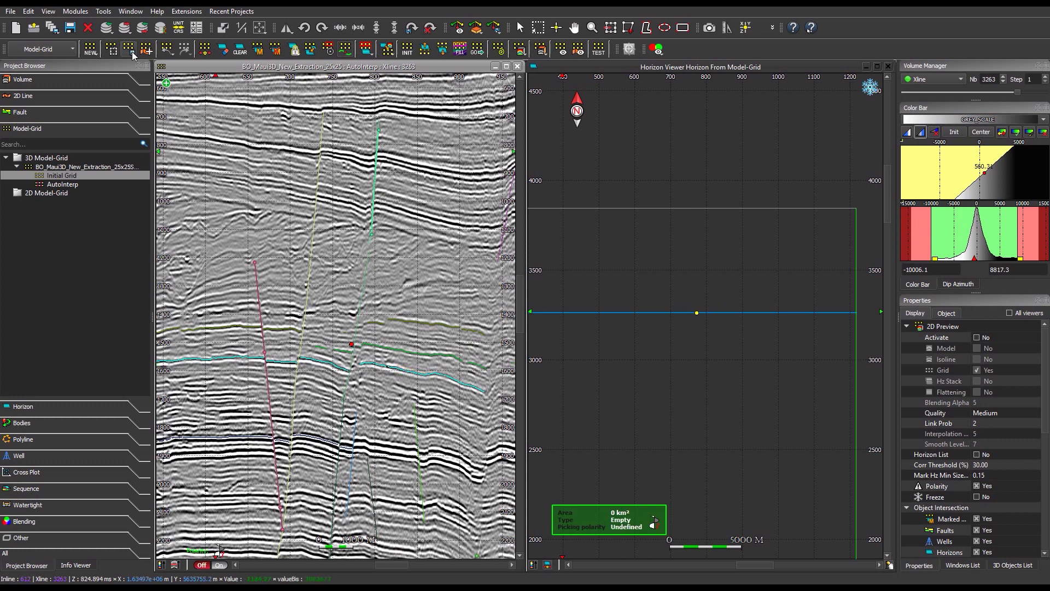
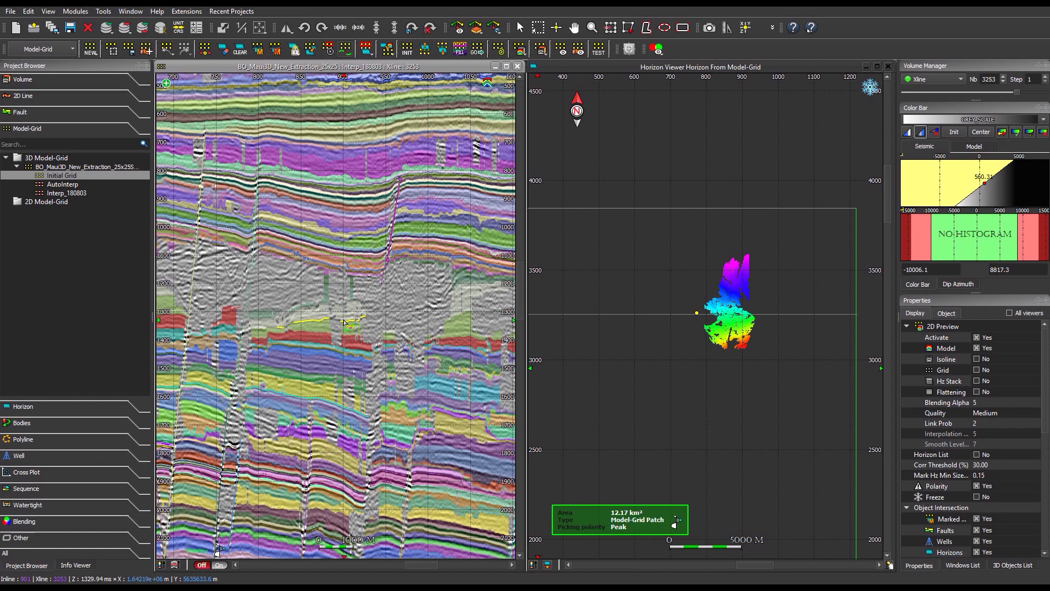
click(324, 297)
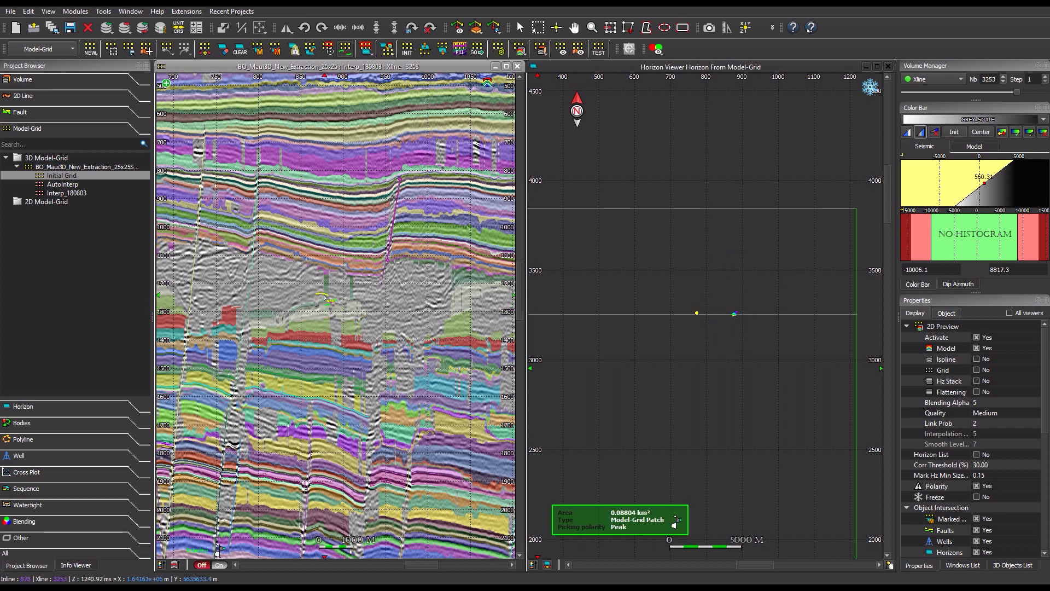
click(314, 291)
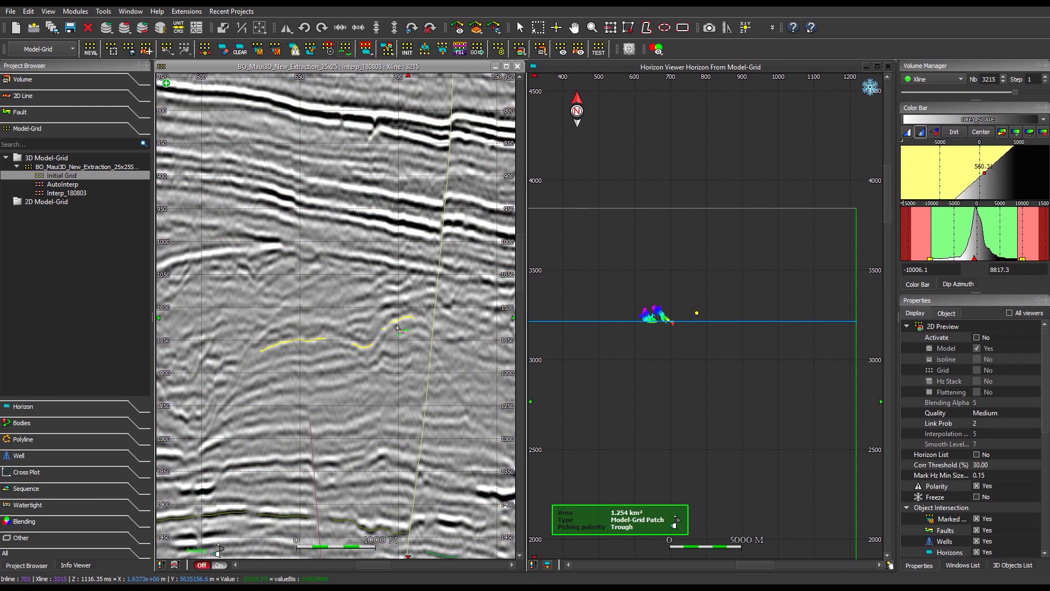
Link the trough patches around 1140 ms on crosslines 3215 and 3207 into one horizon and mark it
click(346, 342)
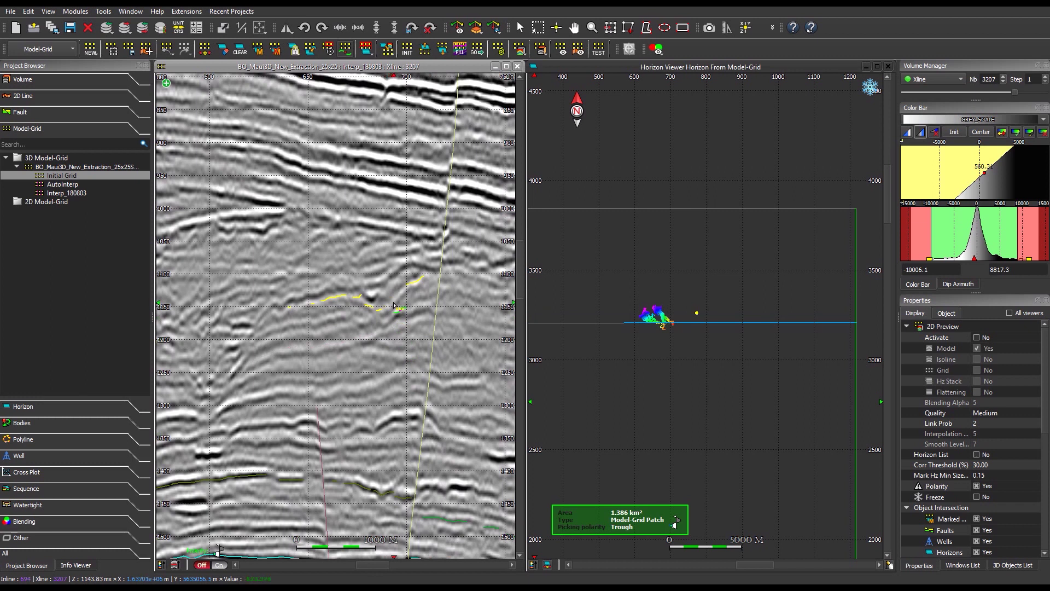
click(401, 294)
key(Return)
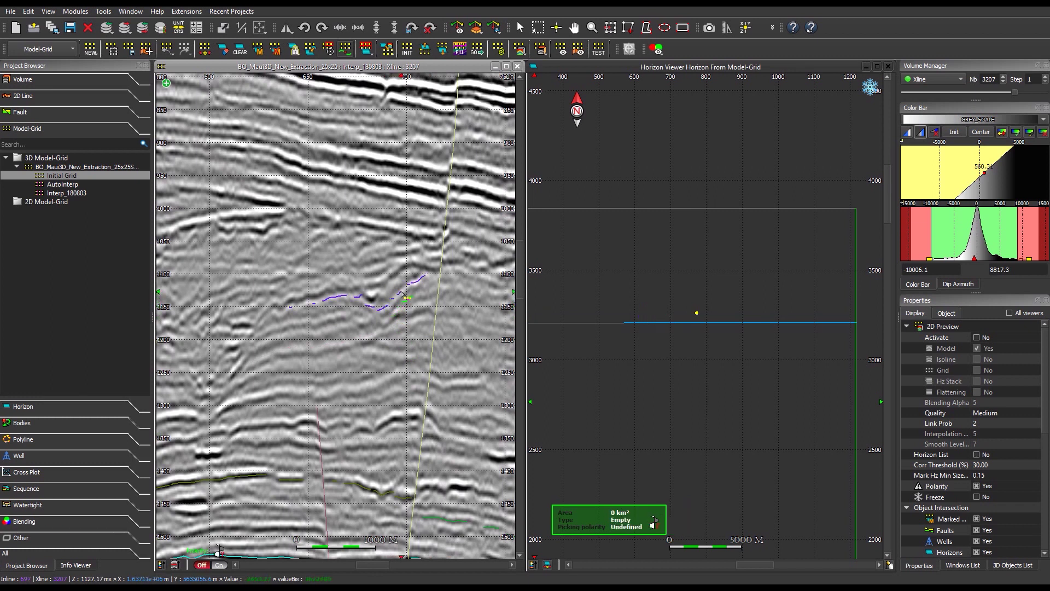
Pick and mark the patch near 1127 ms on crossline 3207, and move the section to crossline 3285
click(401, 294)
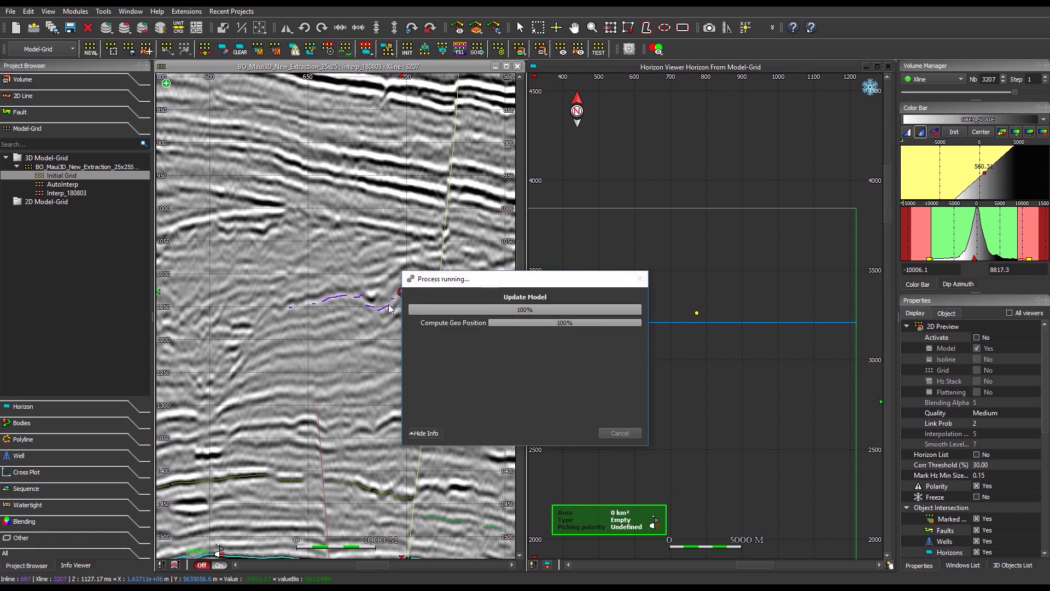
key(Up)
key(Up)
key(Up)
key(Up)
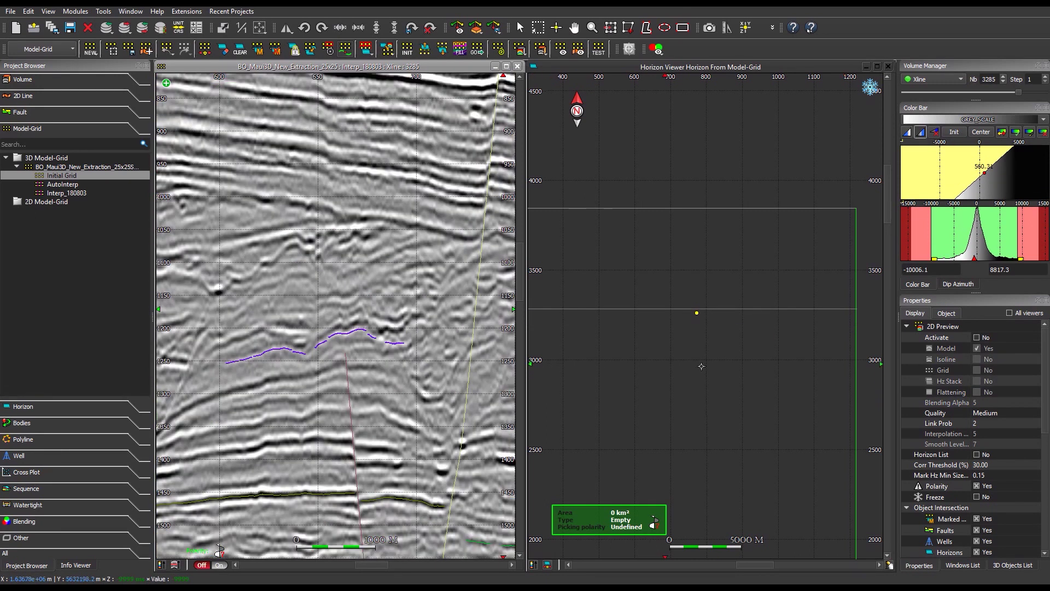
Adjust the correlation threshold and link the peak patches near 1150 ms and 1110 ms on crossline 3285
click(980, 465)
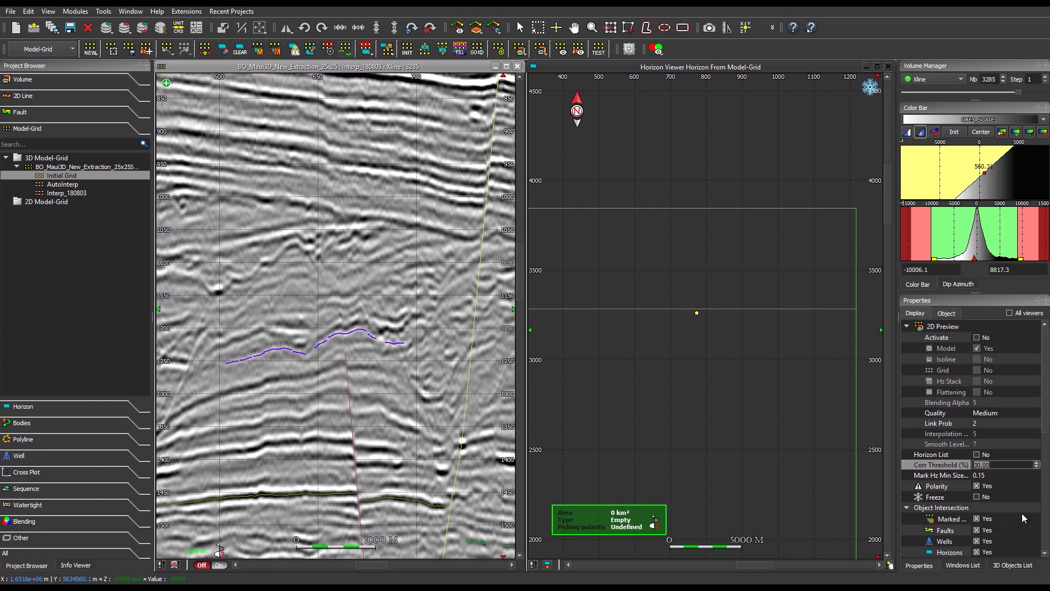
text(50)
click(343, 298)
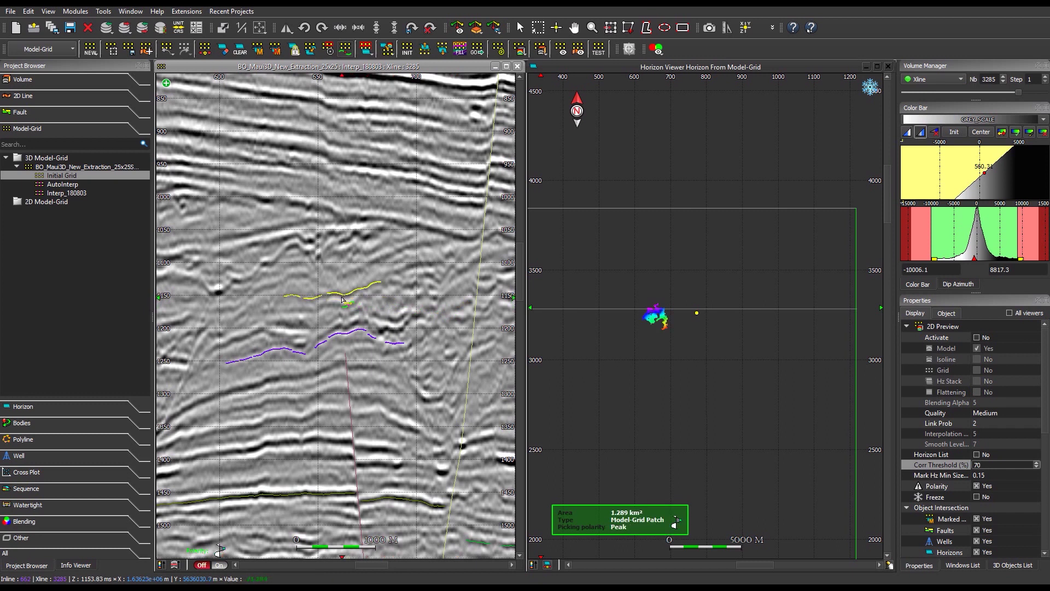
click(413, 271)
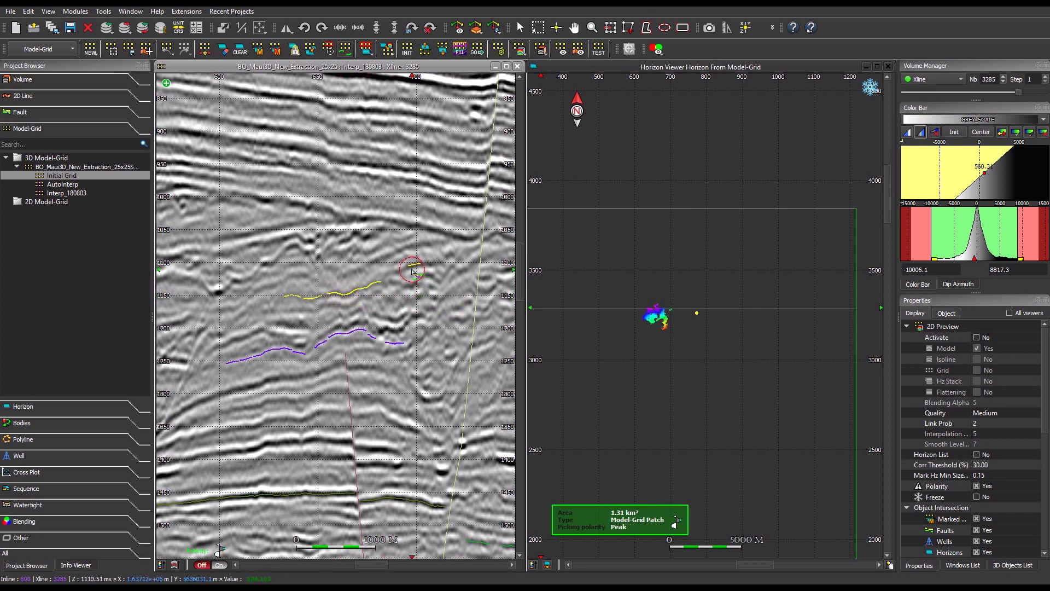
Set the correlation threshold to 20% and select the peak patch near 1050 ms on crossline 3285 for marking
click(979, 464)
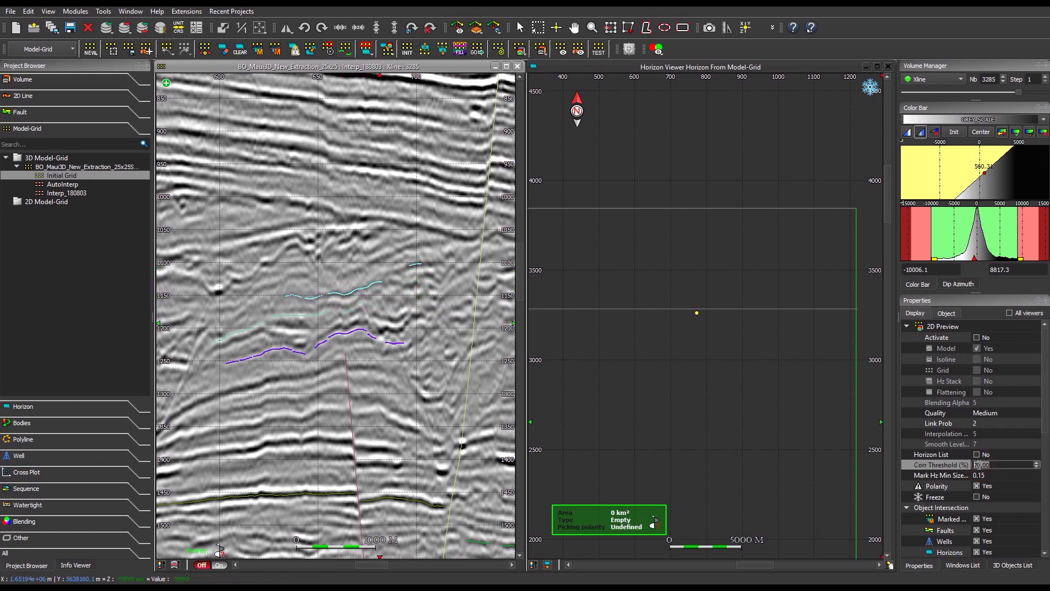
text(2)
middle_drag(272, 231, 365, 277)
click(365, 278)
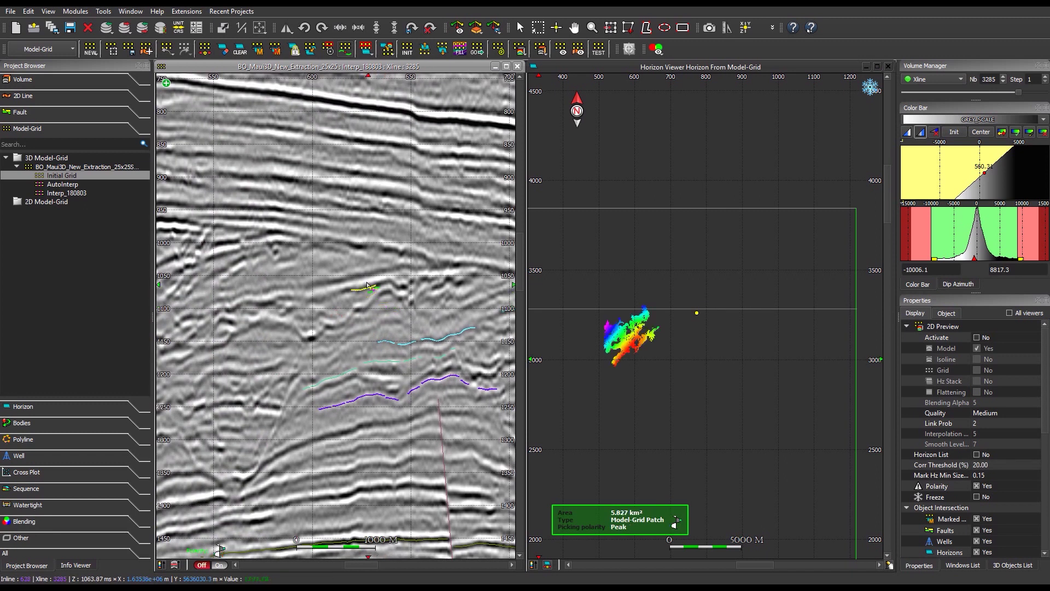
click(368, 282)
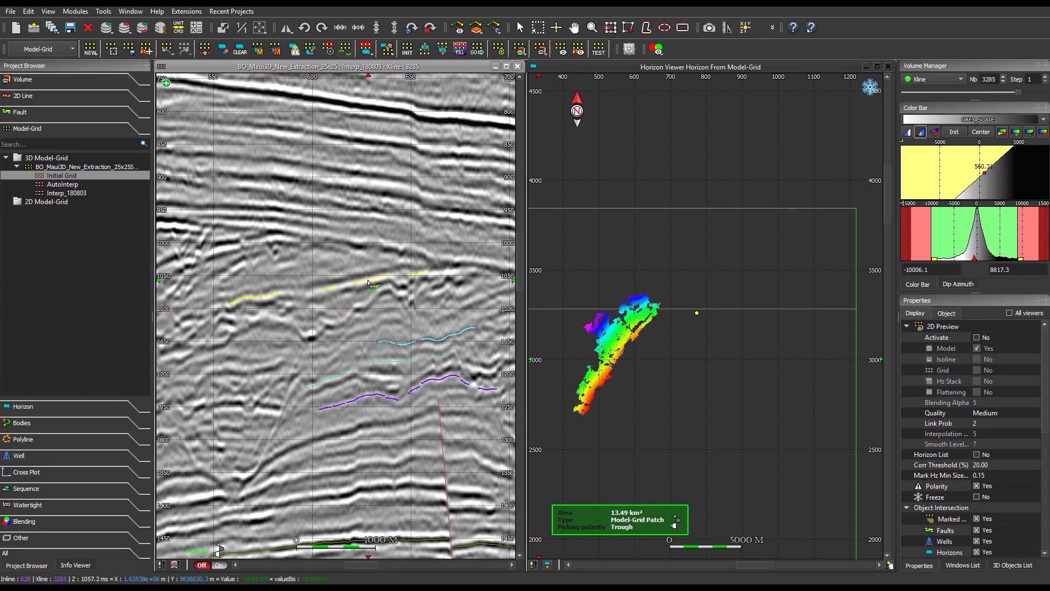
click(368, 281)
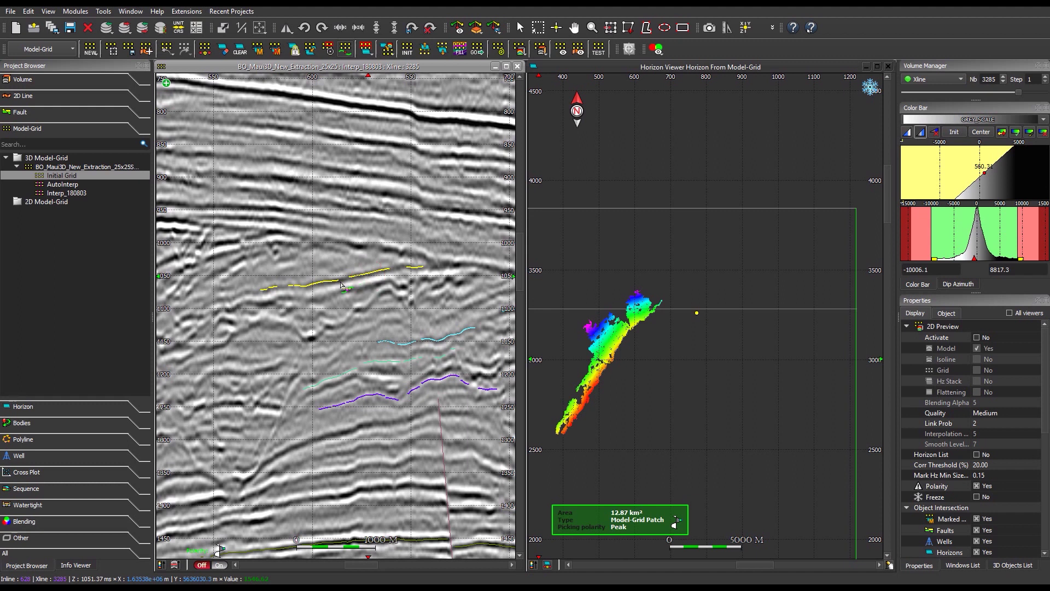
click(214, 308)
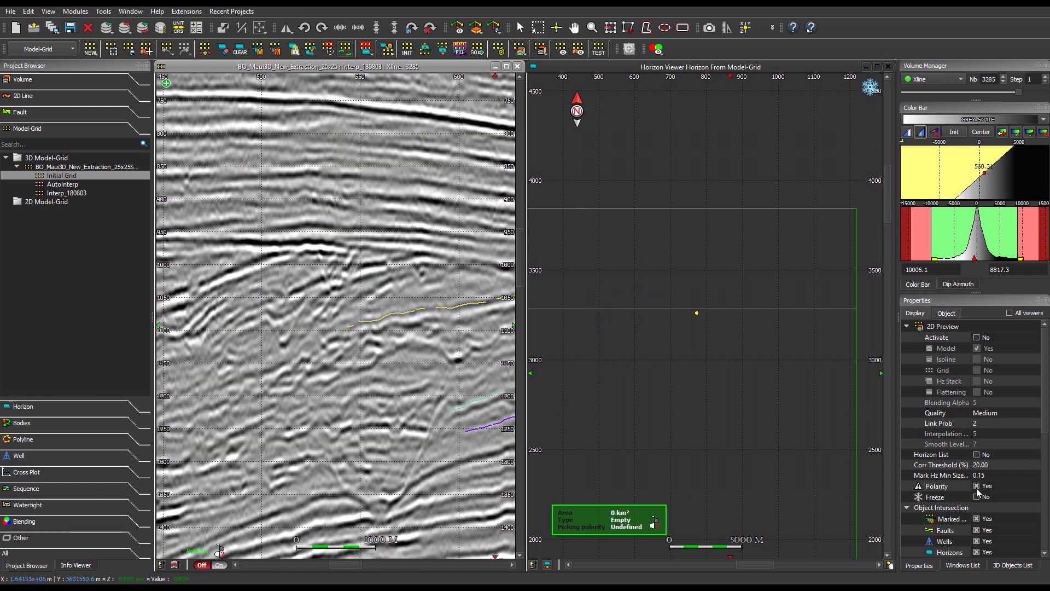
Turn off polarity consistency and link the small trough patch near 1107 ms with the peak patch near 1088 ms on crossline 3285
click(977, 486)
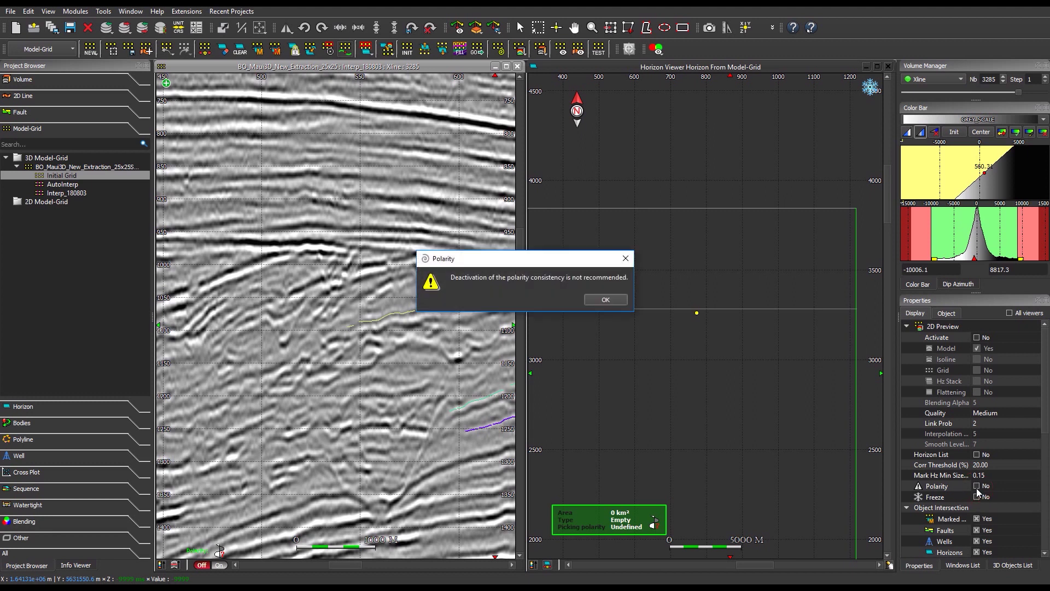
click(614, 301)
click(424, 317)
click(359, 334)
click(333, 338)
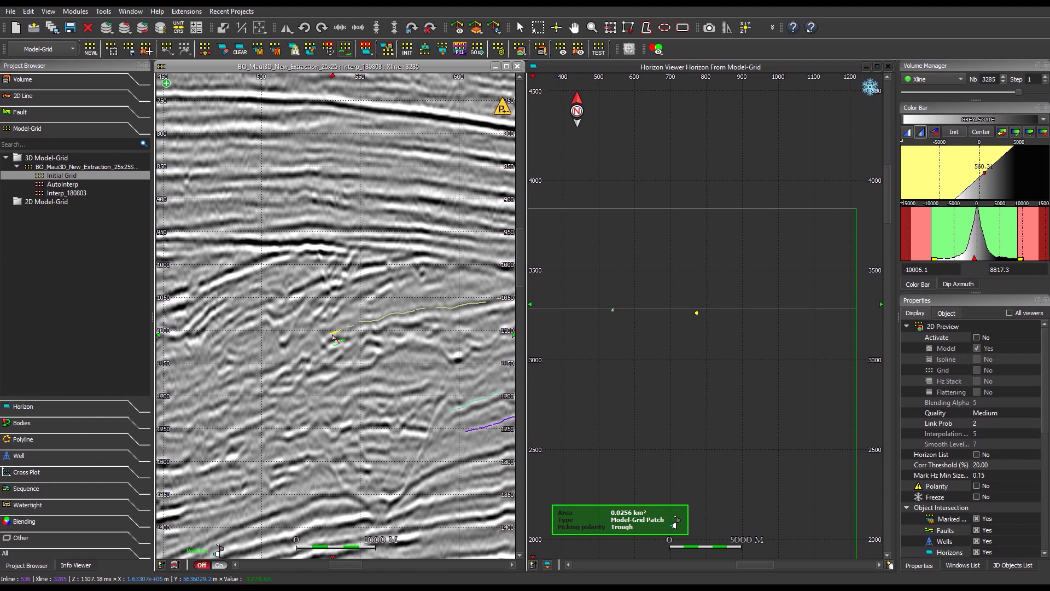
click(374, 322)
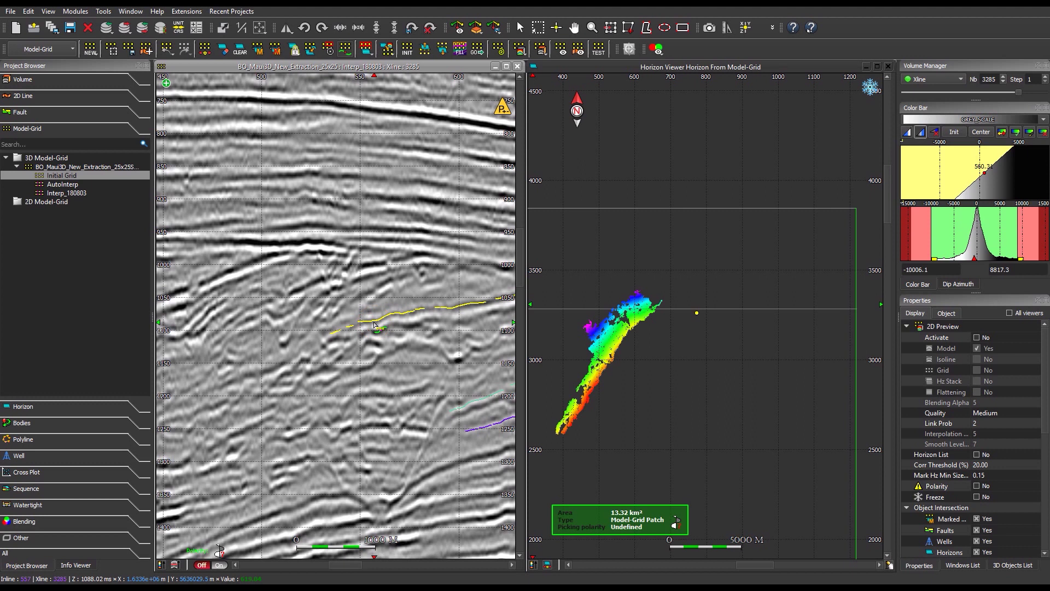
Map the RMS Amplitude attribute of the BO_Maui3D_New_Extraction_25x25 volume onto the model-grid patches
click(540, 49)
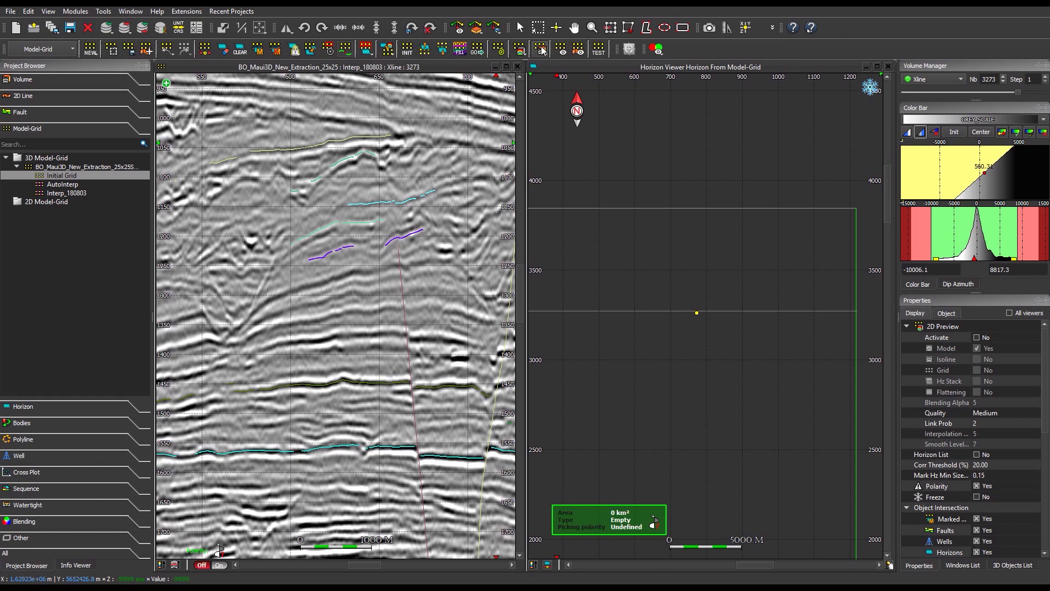
click(542, 51)
click(556, 65)
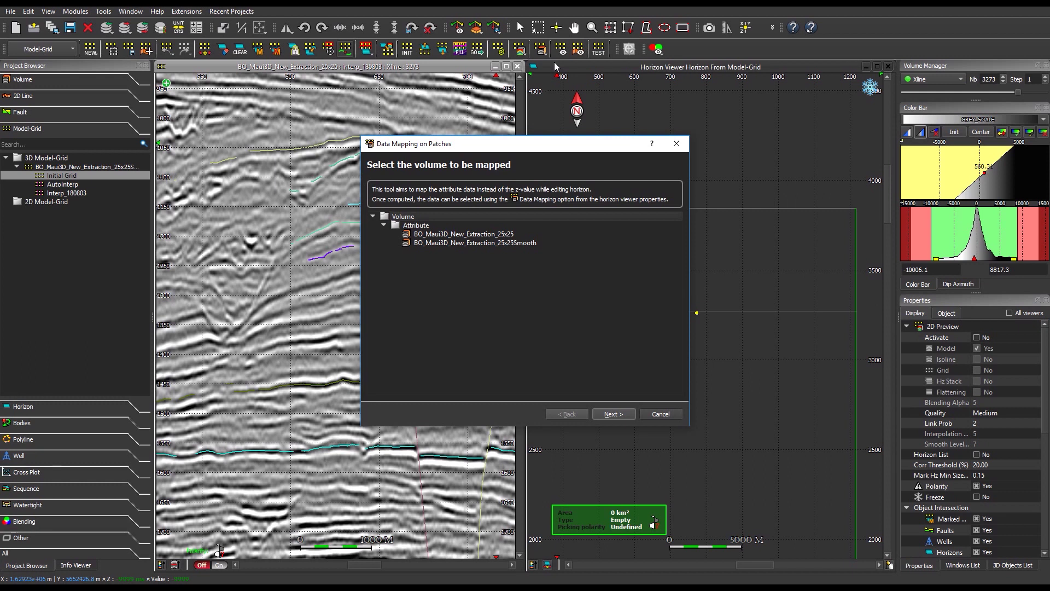
click(497, 235)
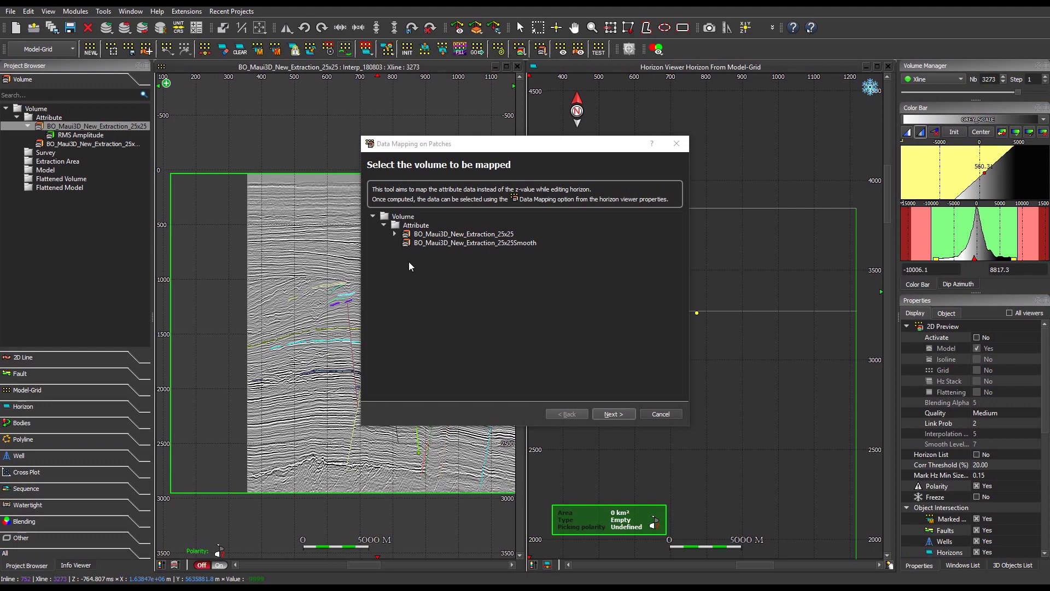
click(394, 234)
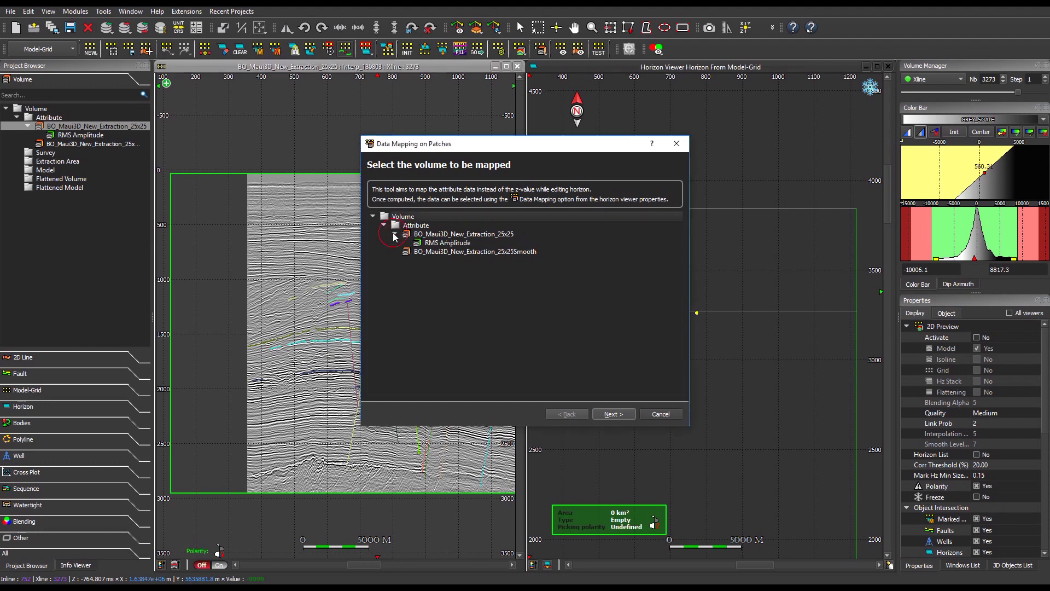
click(449, 243)
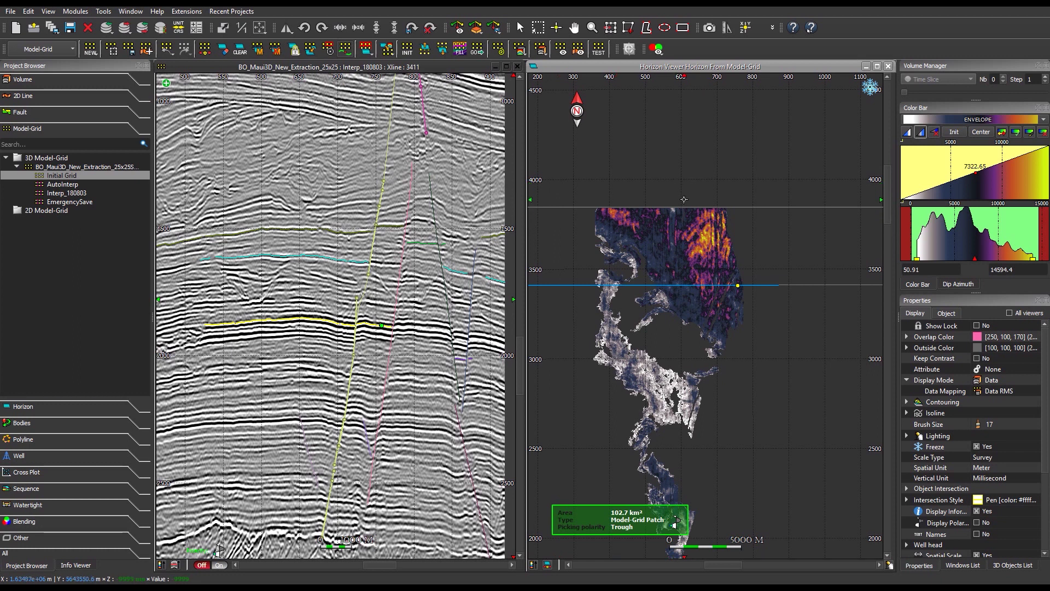
Compare the horizon map with its data mapping set to None and to Data RMS
click(1008, 393)
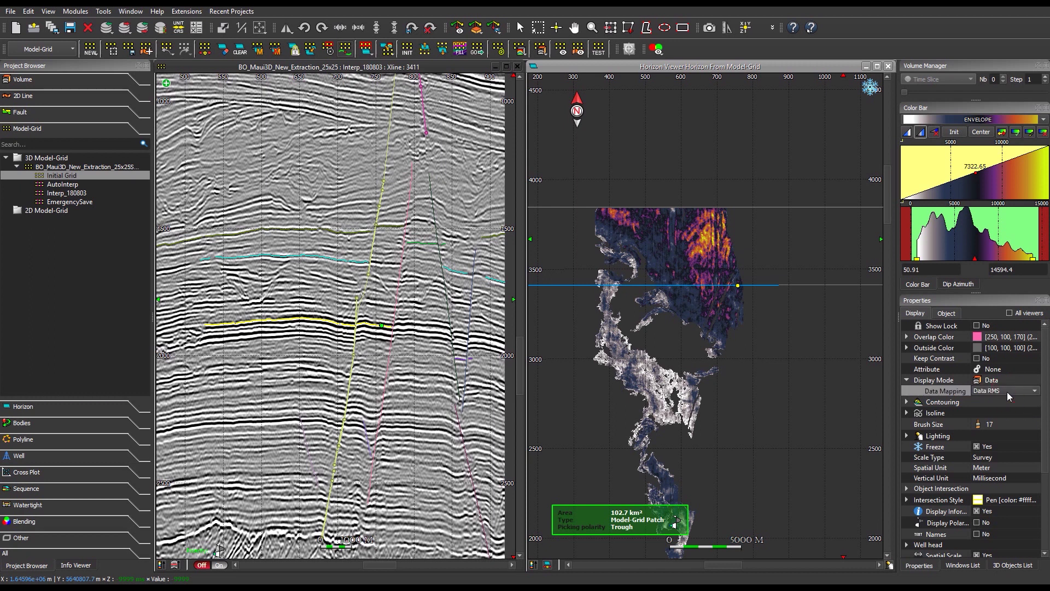
click(1007, 393)
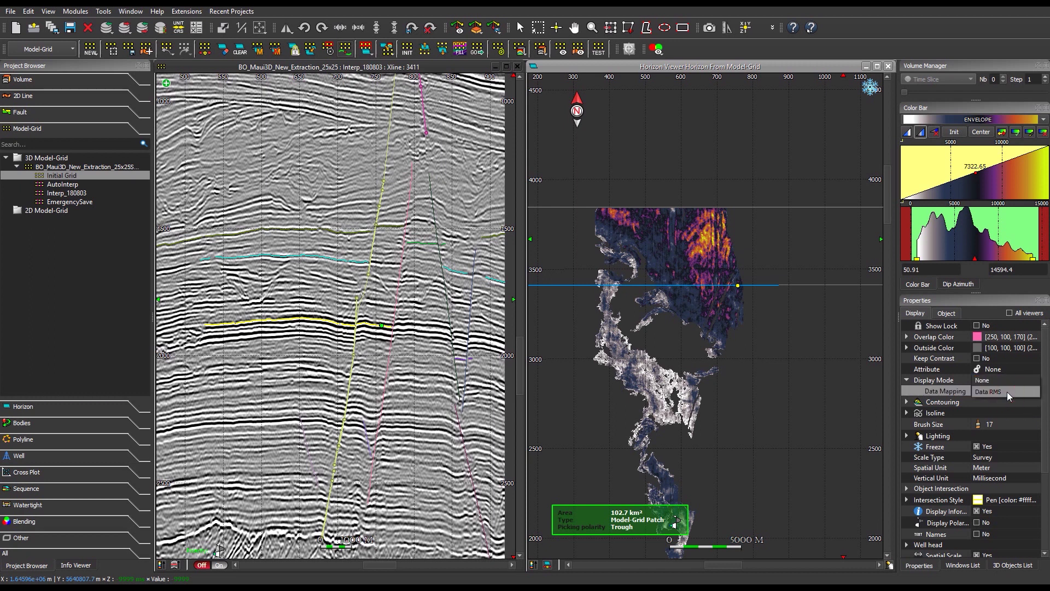
click(1006, 392)
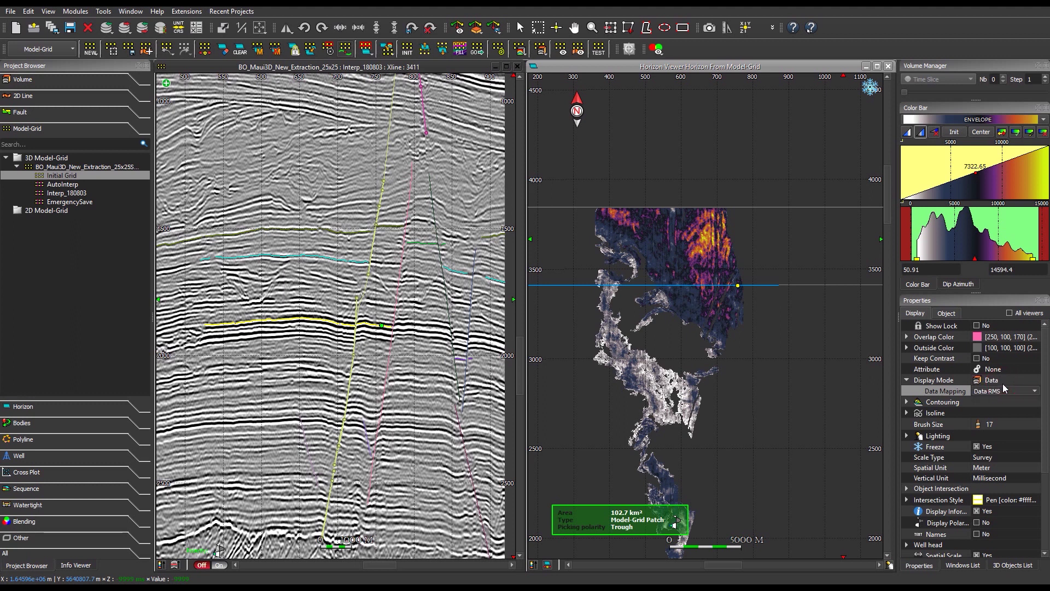
key(Up)
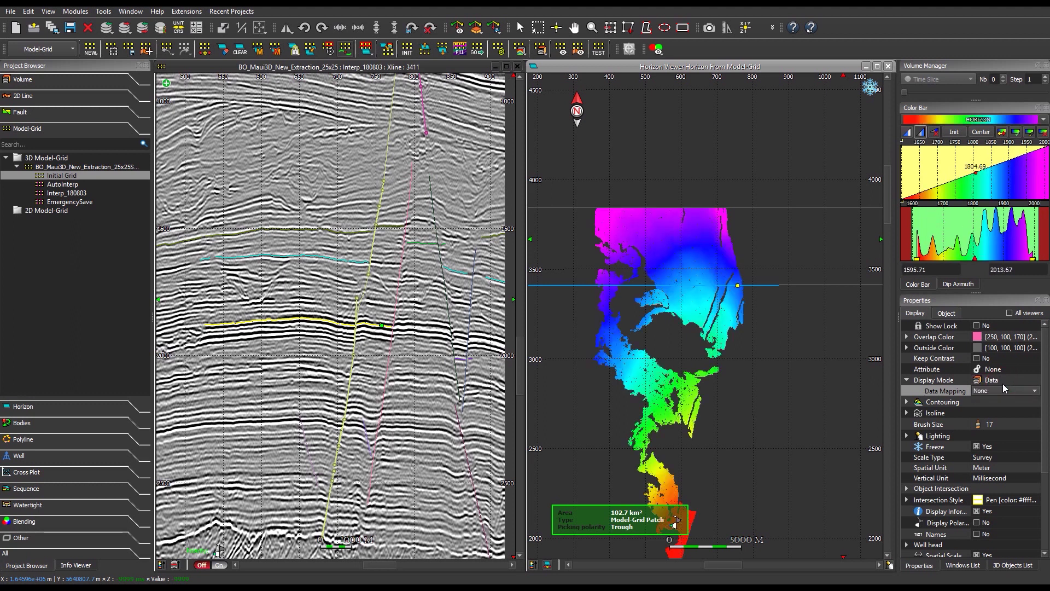
click(999, 390)
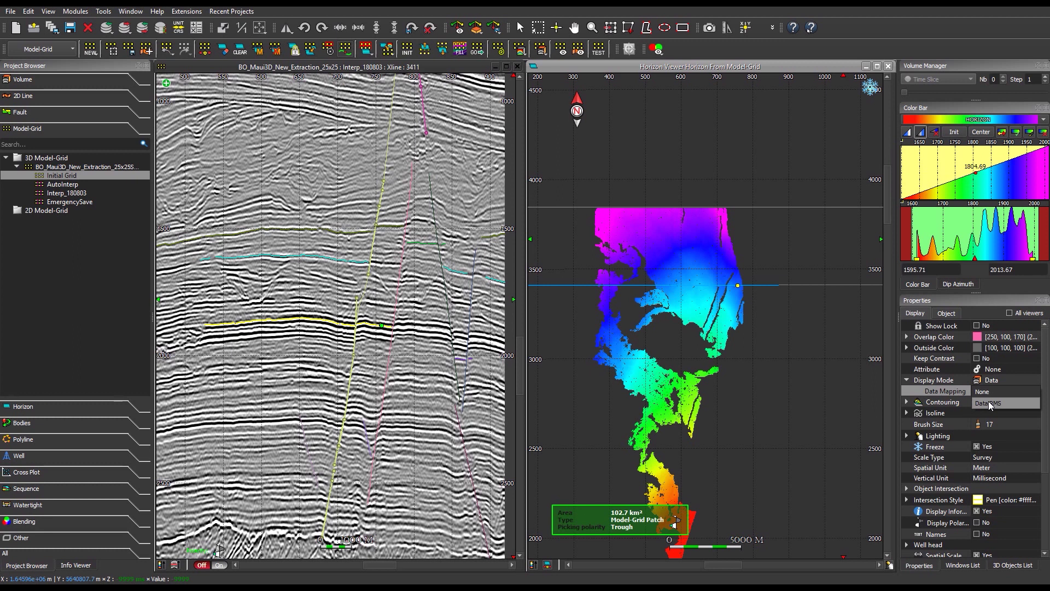
click(989, 401)
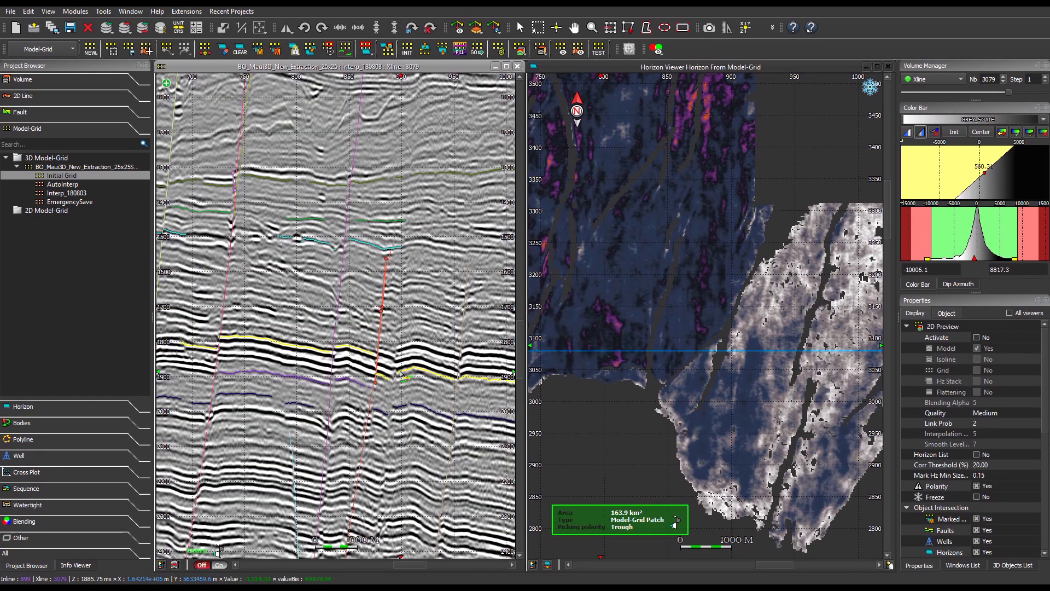
Compare candidate trough patches between about 1836 and 1886 ms across the red fault on crossline 3079 using the RMS map, and clear the selection
click(398, 375)
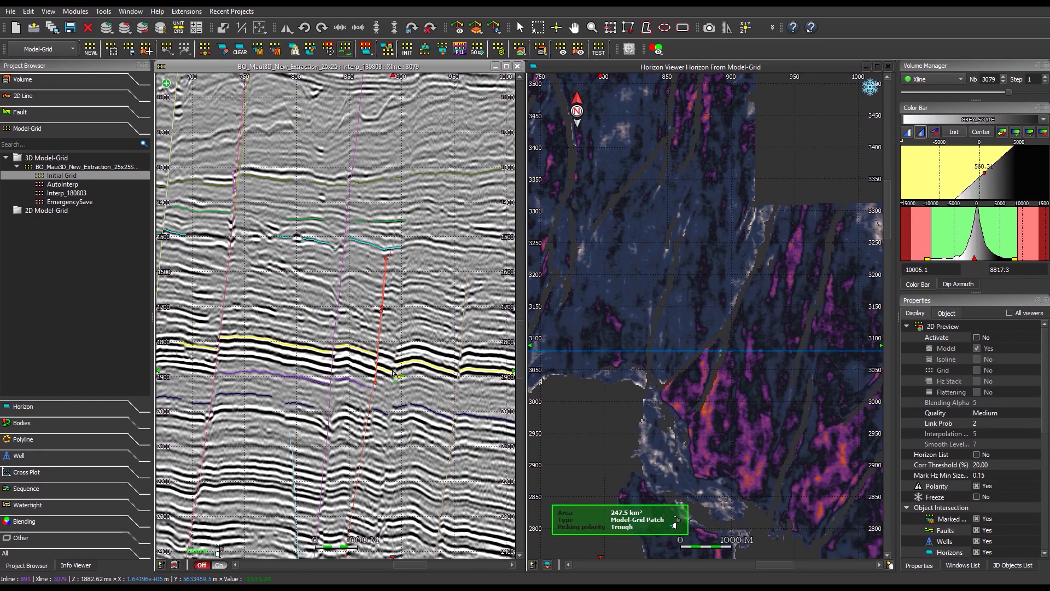
click(390, 359)
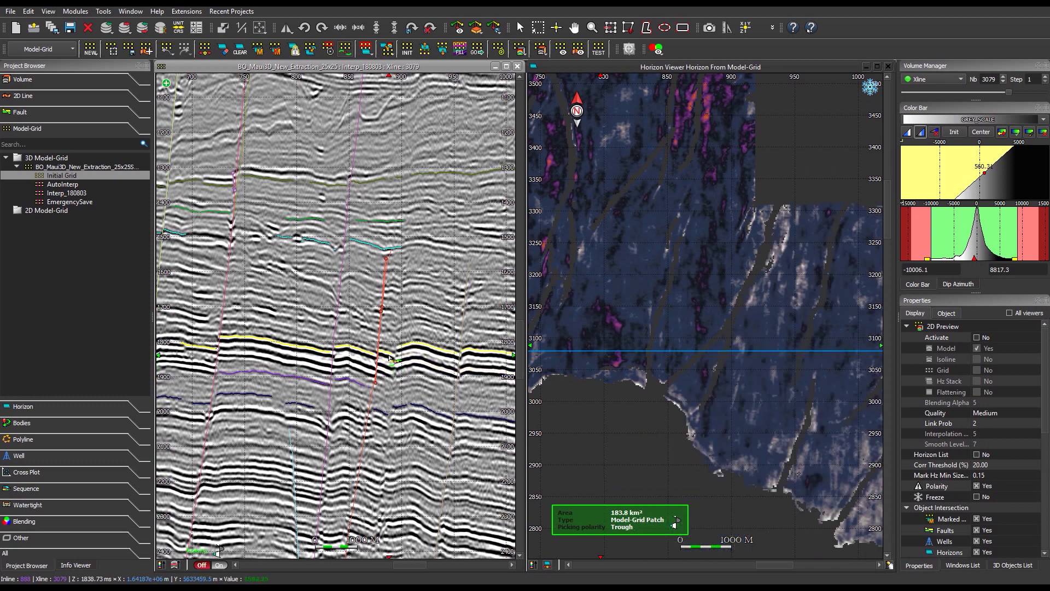
click(388, 365)
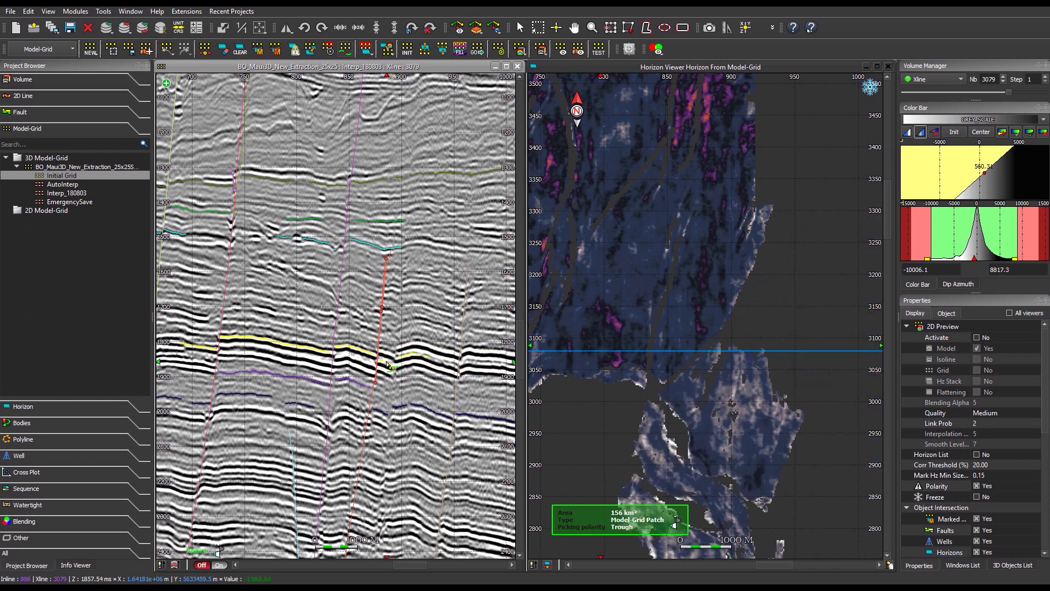
click(388, 357)
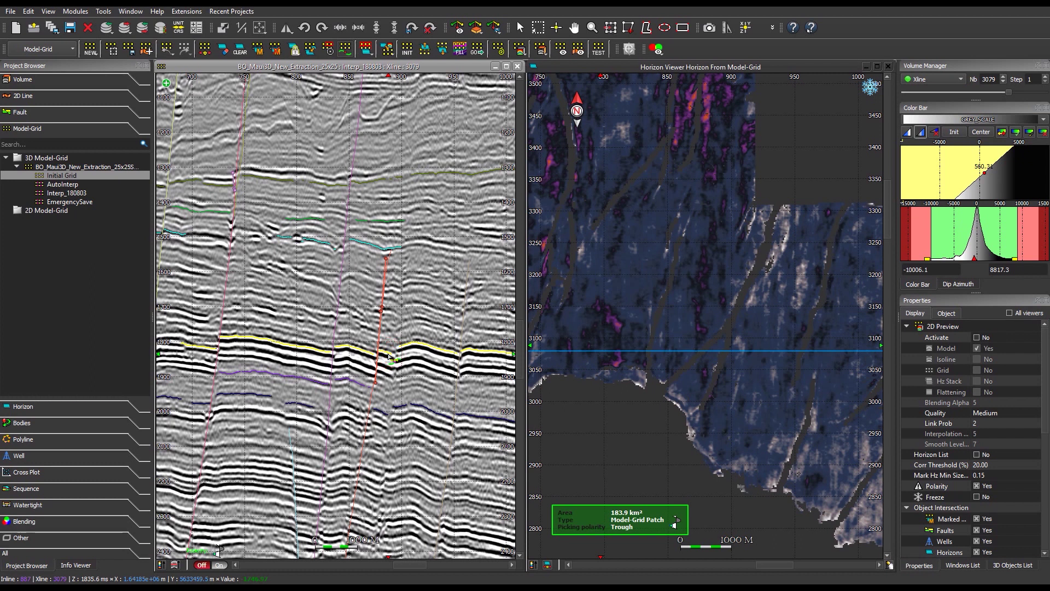
scroll(396, 352, right, 3)
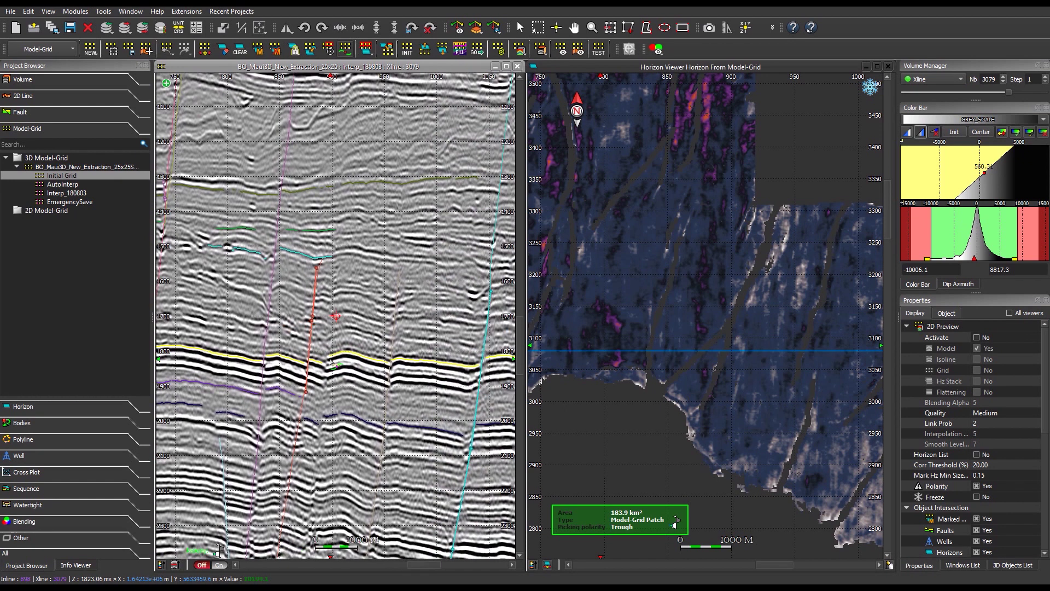
scroll(410, 346, right, 3)
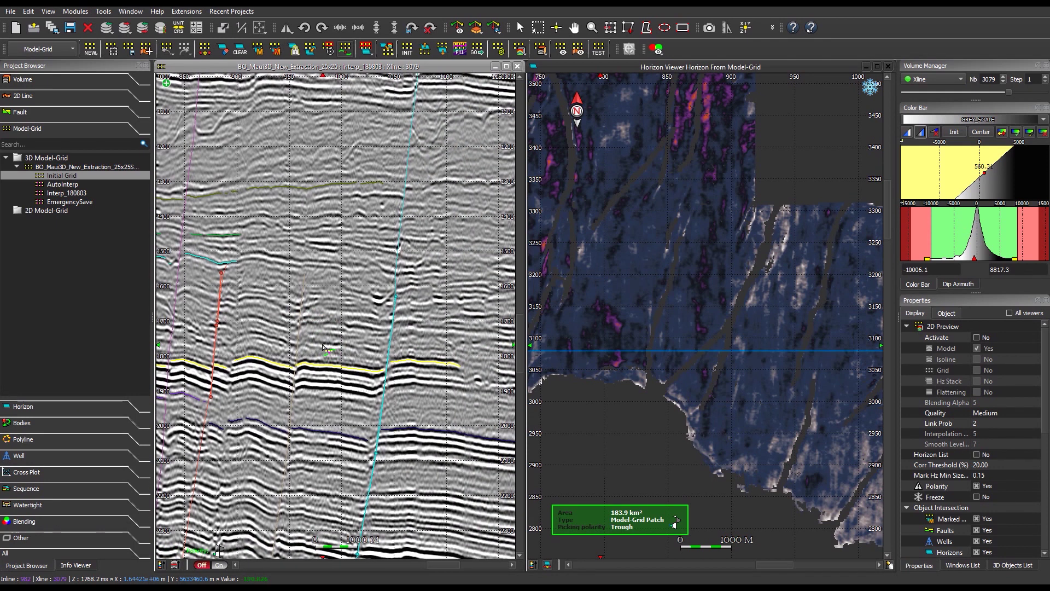
key(Delete)
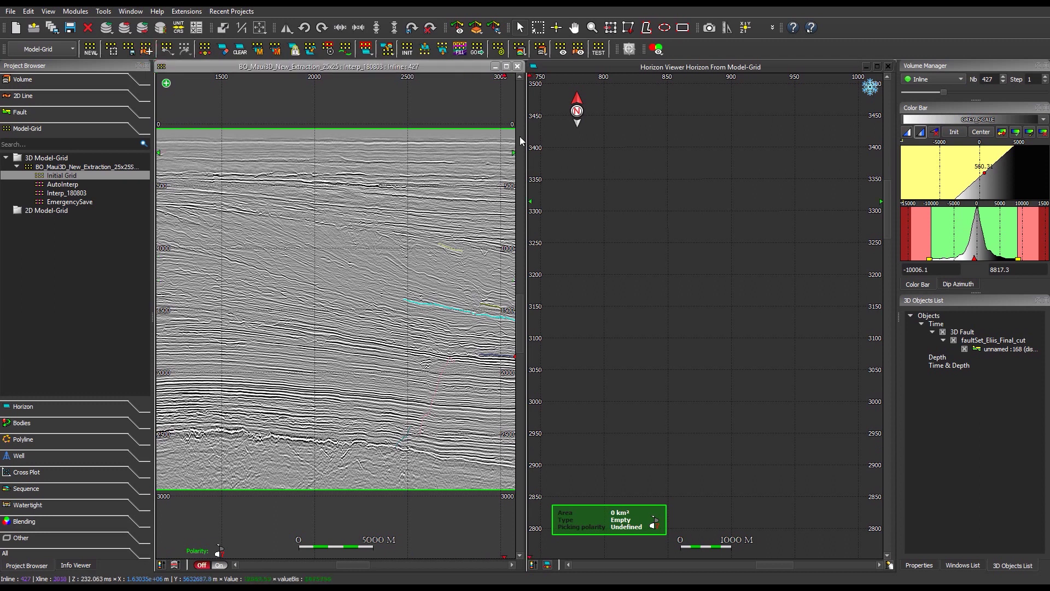
Create a 2D line model-grid viewer for Contouring_ArbLine and pick the peak patch near 1297 ms in it
click(581, 50)
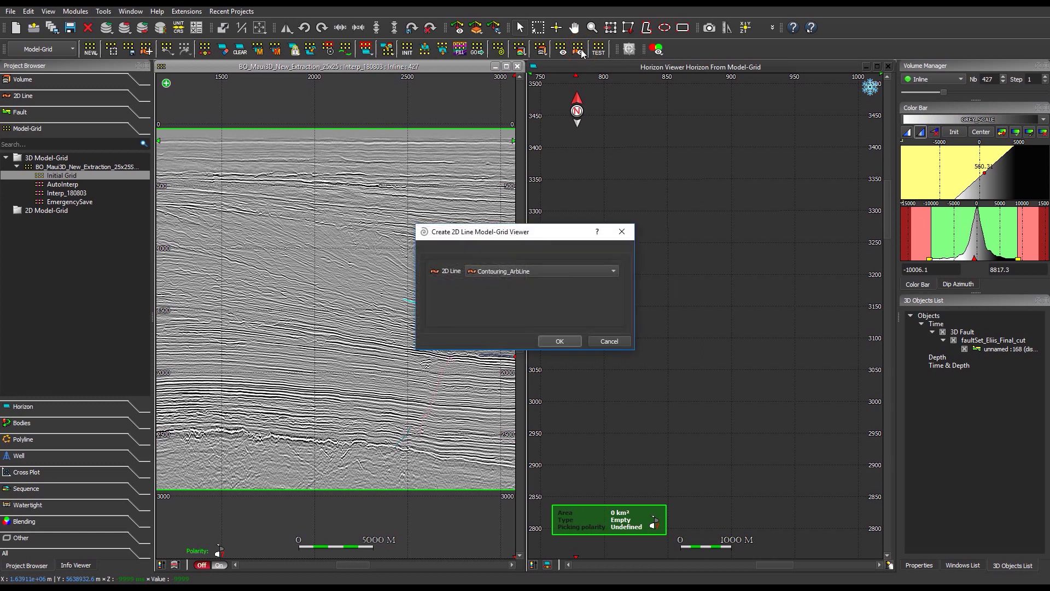
click(589, 273)
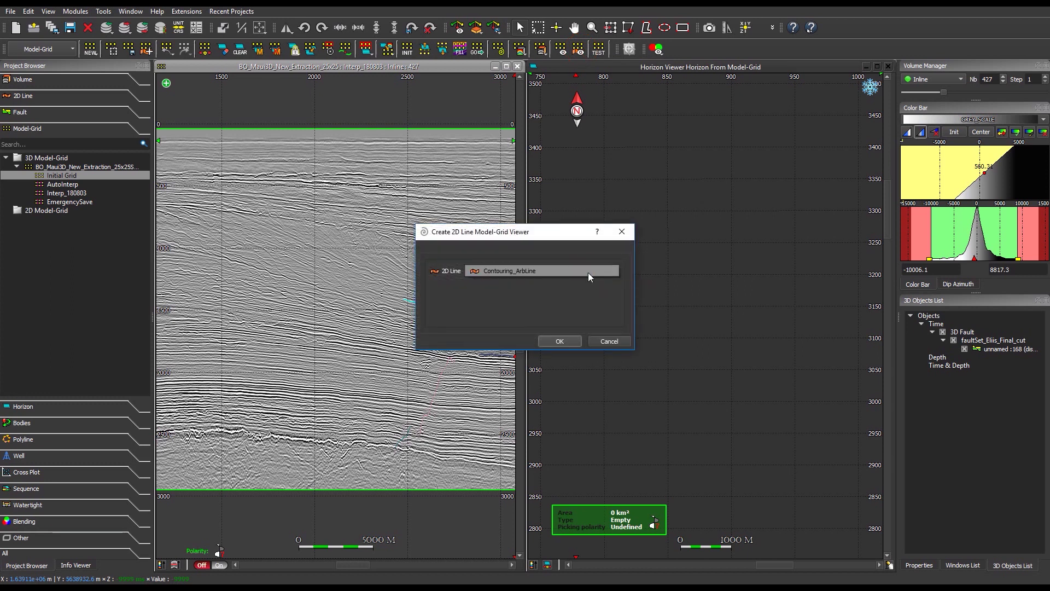
click(559, 342)
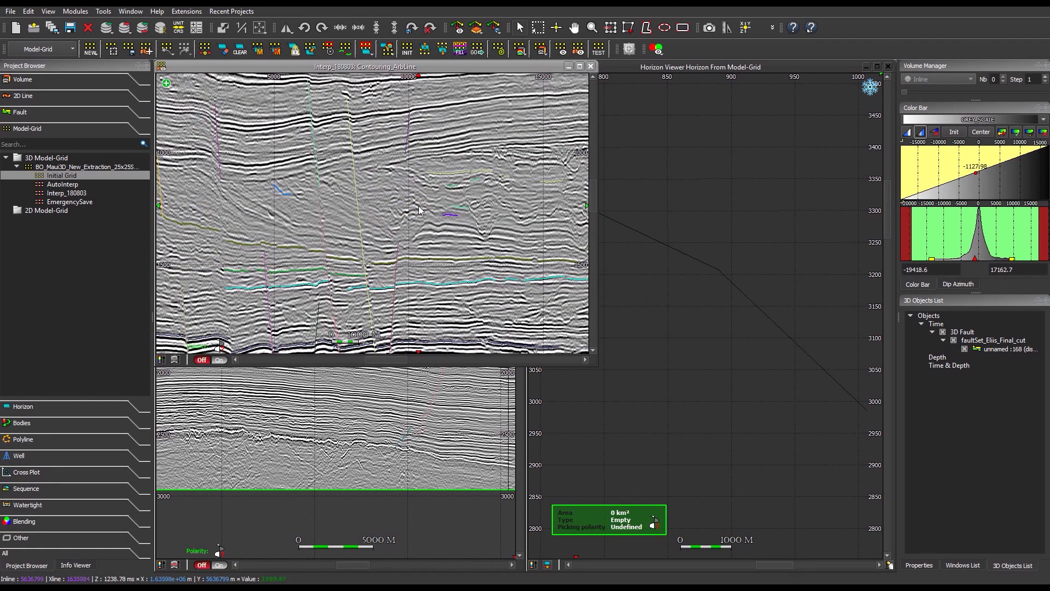
click(293, 250)
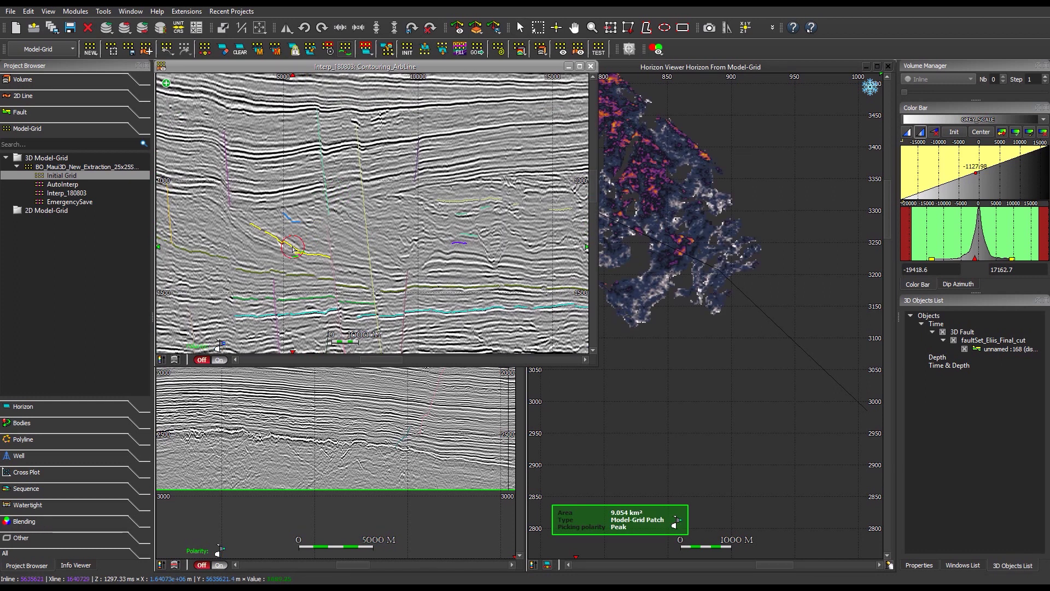
Link the neighbouring peak patches at both ends of the picked patch in the Contouring_ArbLine view
click(340, 263)
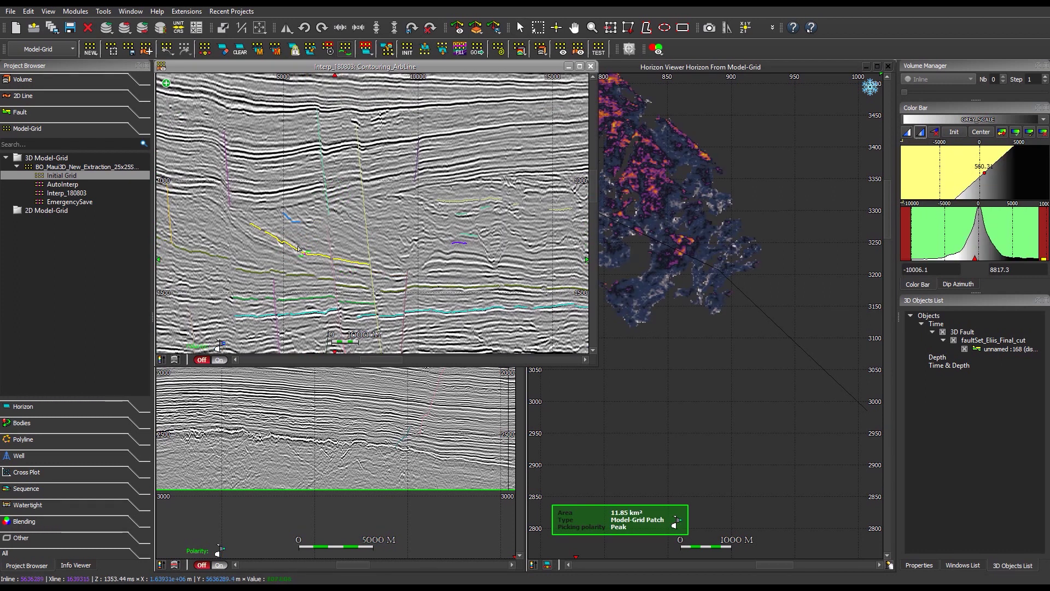
click(246, 222)
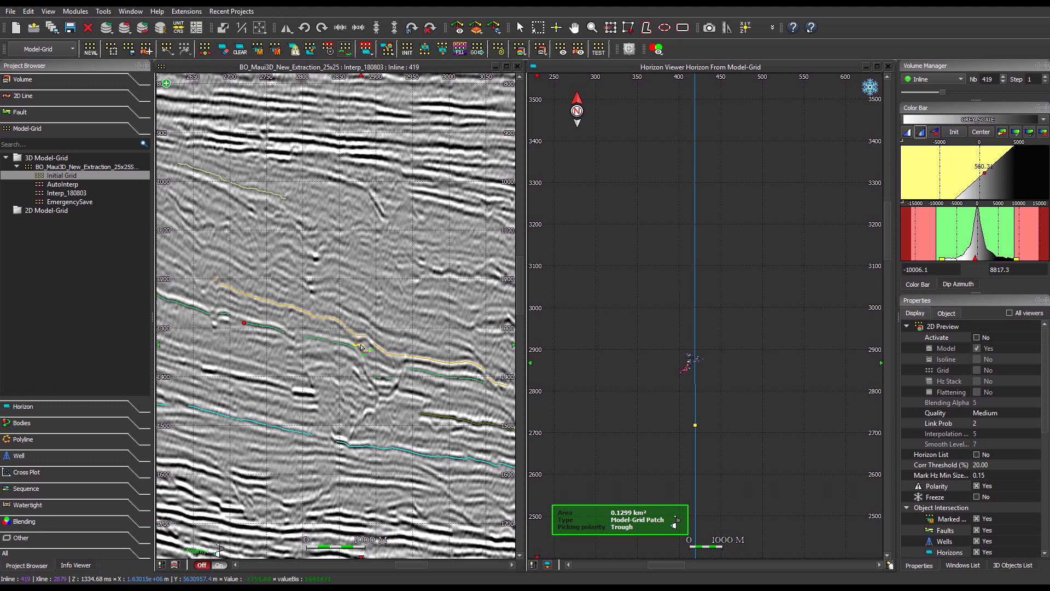
Activate the 2D preview on inline 419, switch it from model to isoline display, and review it to inline 436
click(977, 337)
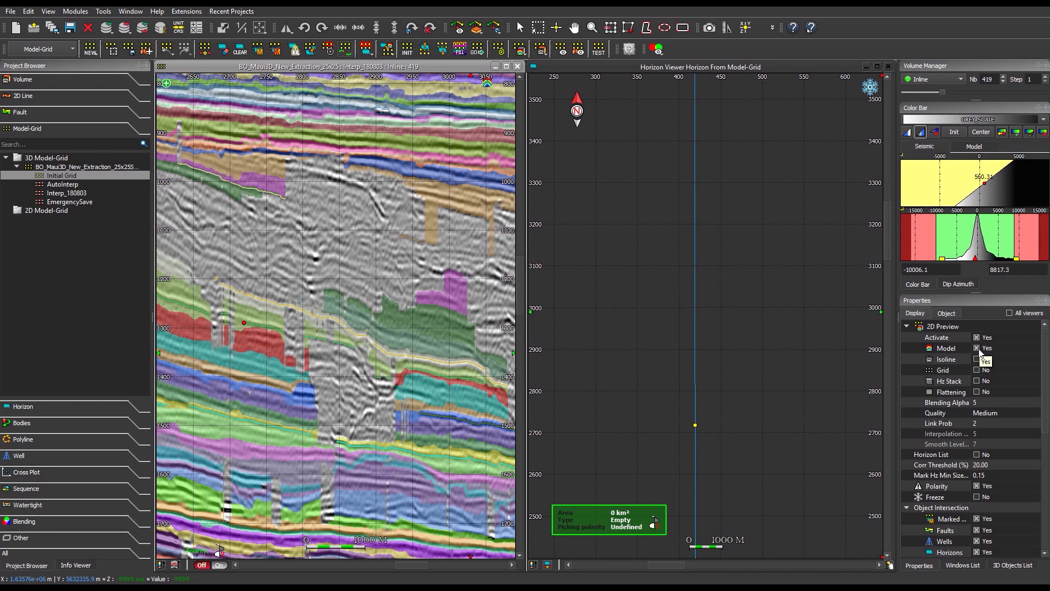
click(978, 349)
click(977, 359)
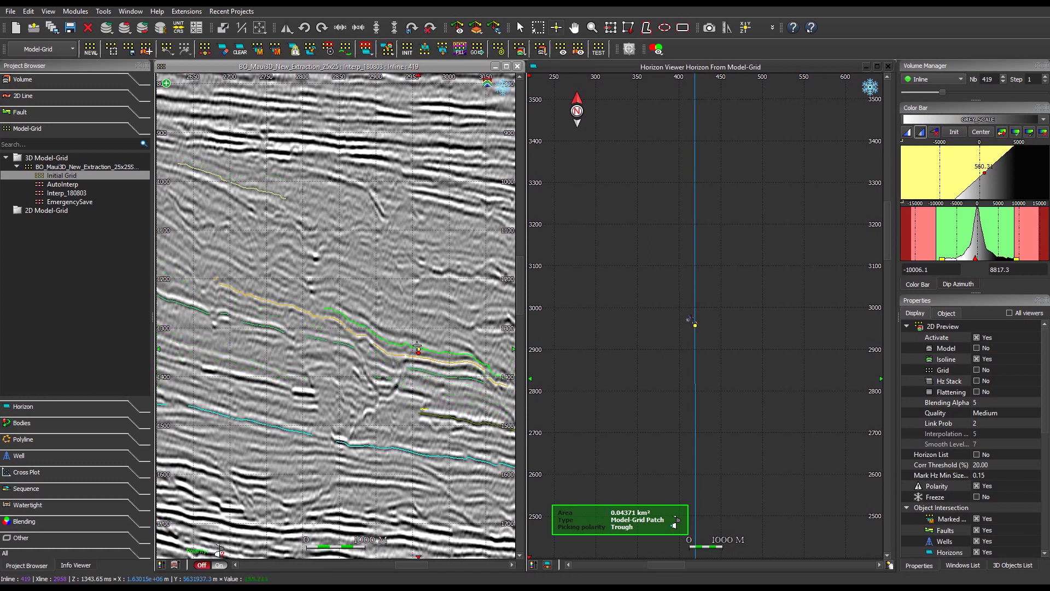
scroll(416, 354, down, 17)
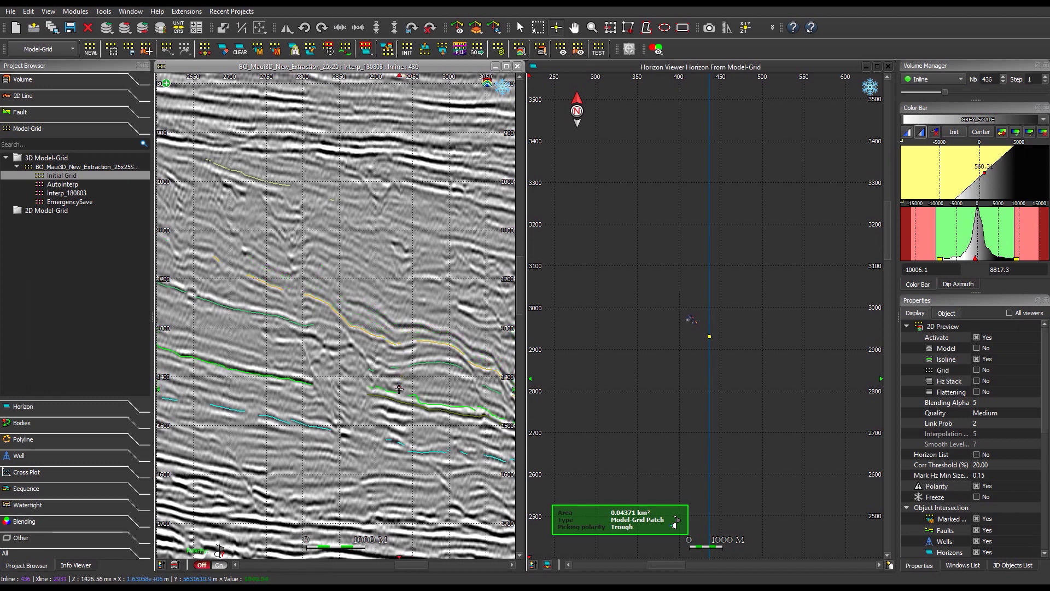
Replace the isoline preview with the grid preview, review it from inline 436 to 449, and hide the grid
click(976, 359)
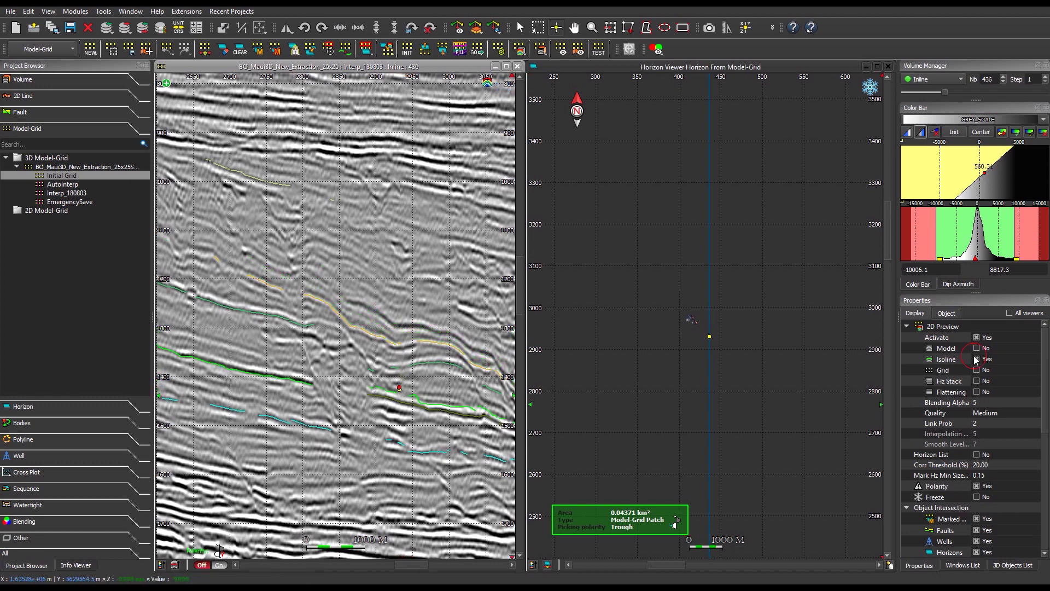
click(976, 370)
scroll(390, 412, down, 3)
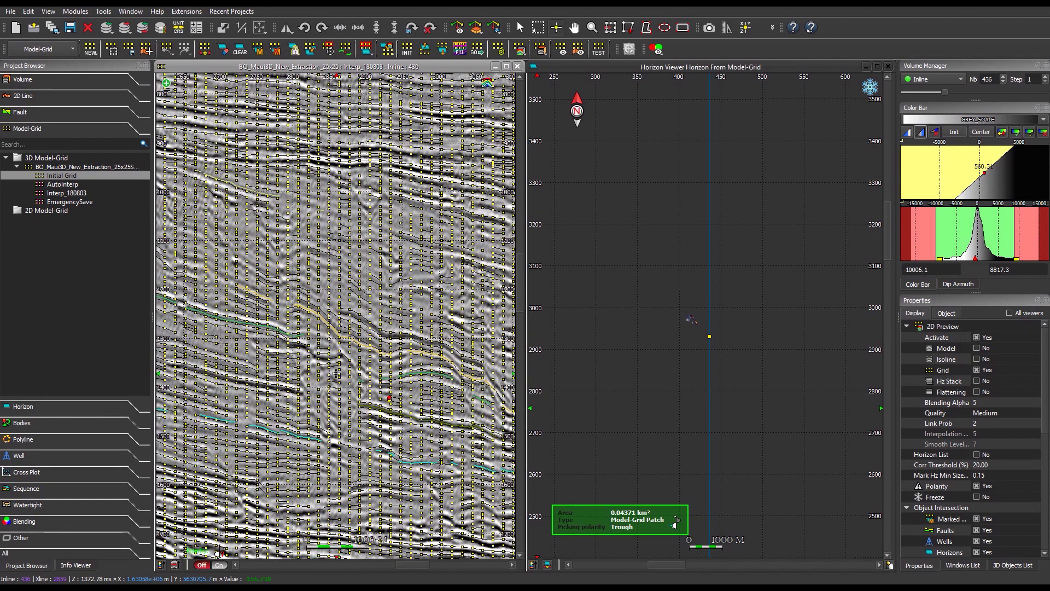
scroll(337, 373, down, 8)
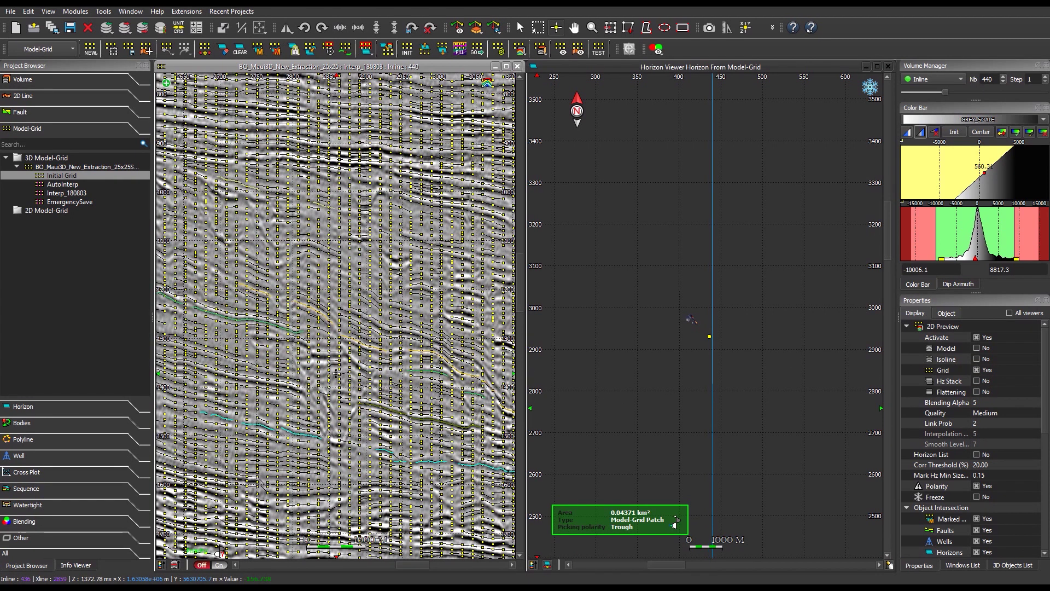
scroll(337, 373, down, 2)
click(977, 371)
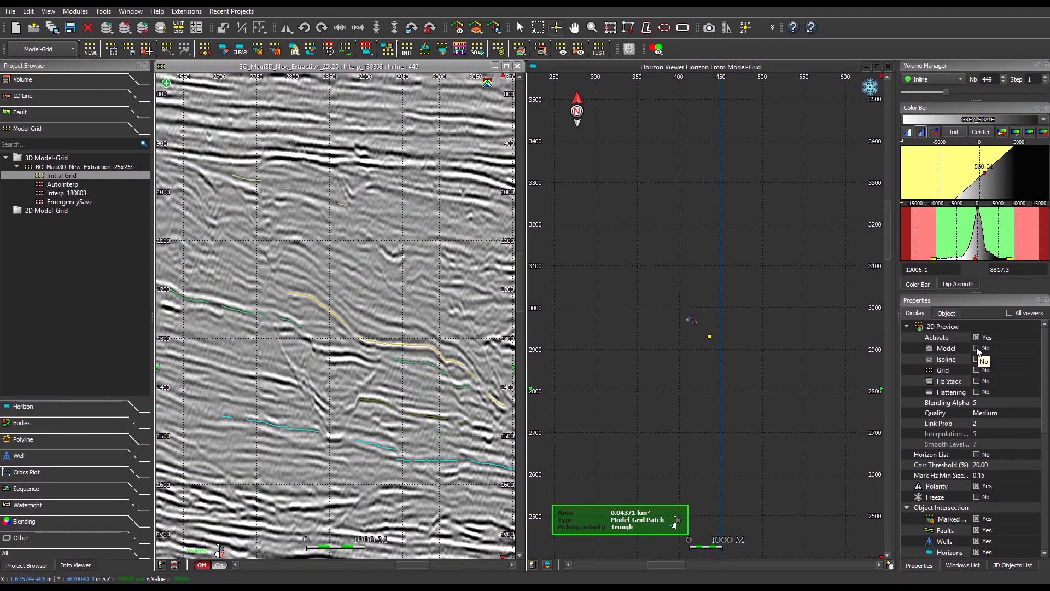
Show the model preview on inline 449 and review the section as far as inline 465
click(976, 348)
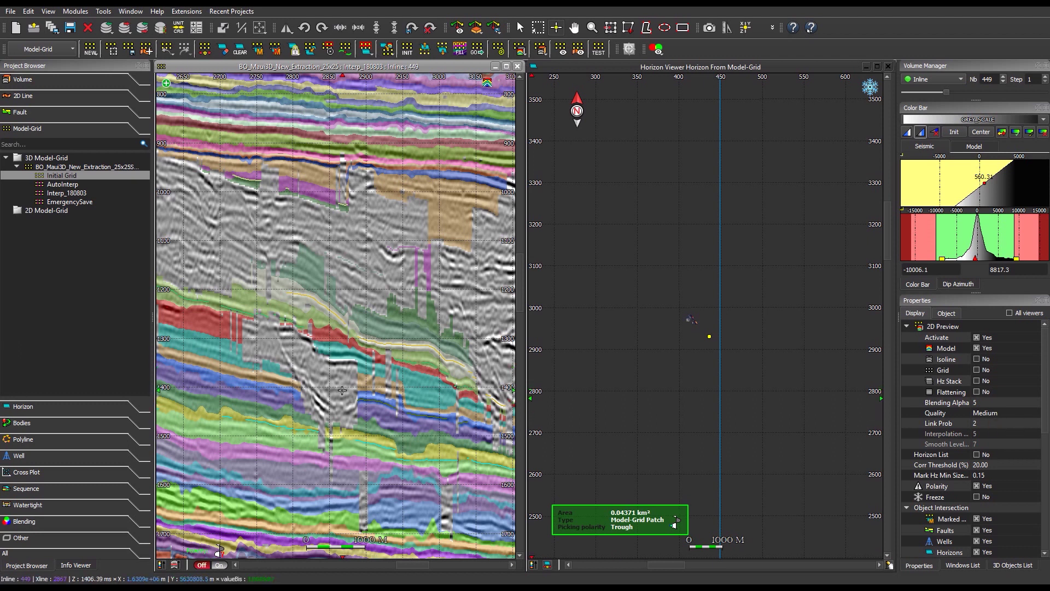
scroll(342, 390, up, 8)
ctrl+scroll(328, 377, down, 5)
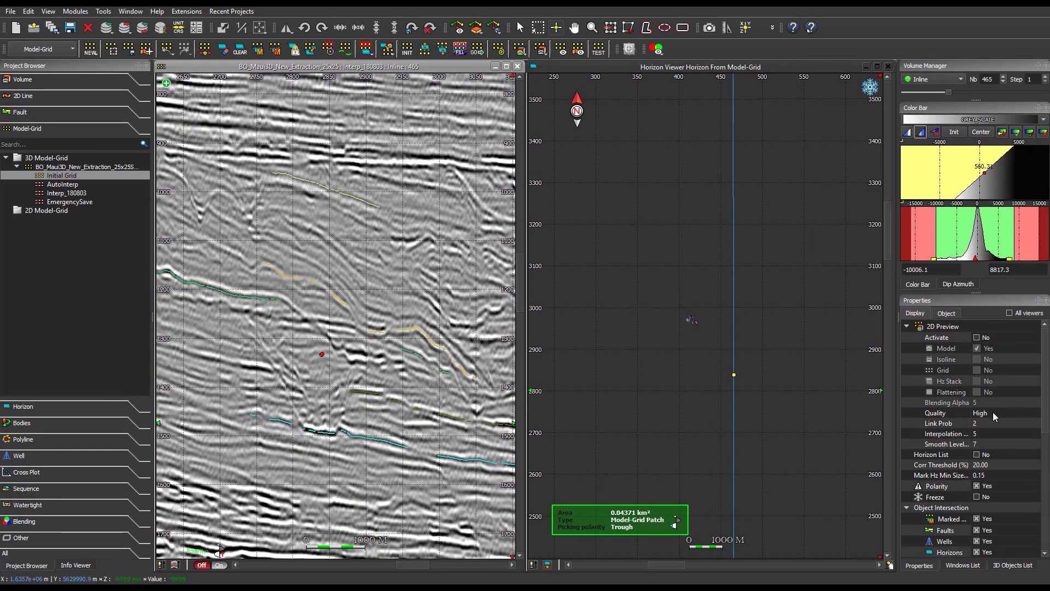
Set the 2D preview quality to High, link probability to 1 and interpolation to 7, and examine the model preview on inline 465
click(992, 412)
click(992, 412)
click(992, 414)
click(977, 337)
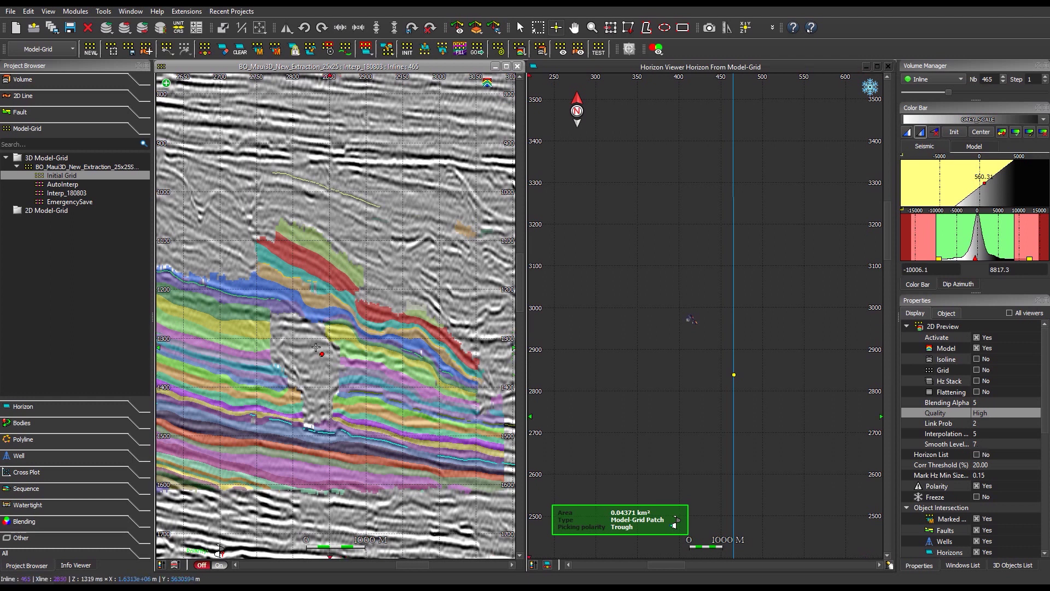
scroll(325, 365, down, 2)
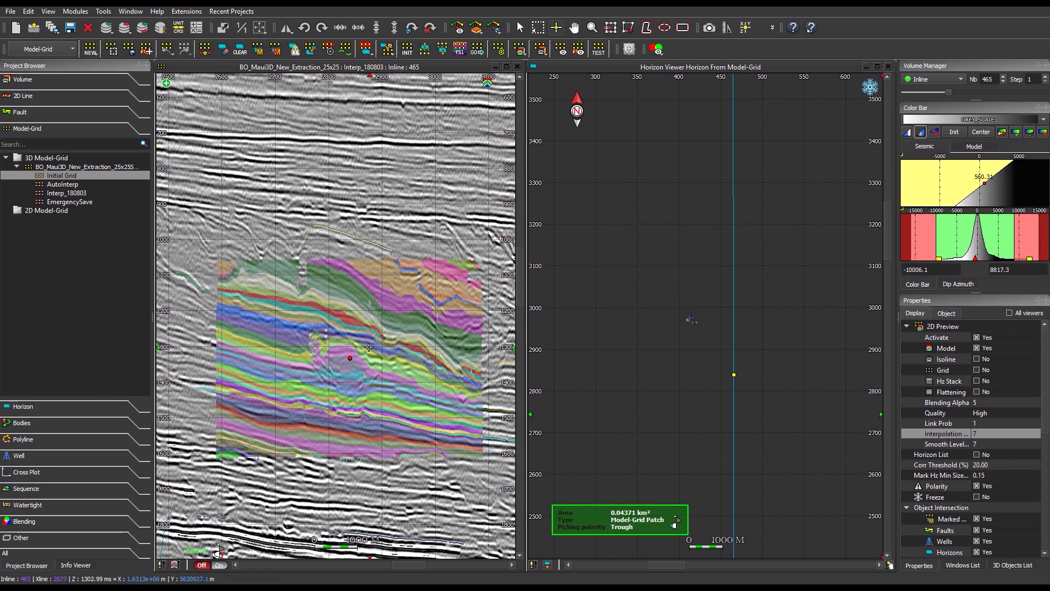
scroll(359, 363, down, 2)
scroll(360, 371, down, 5)
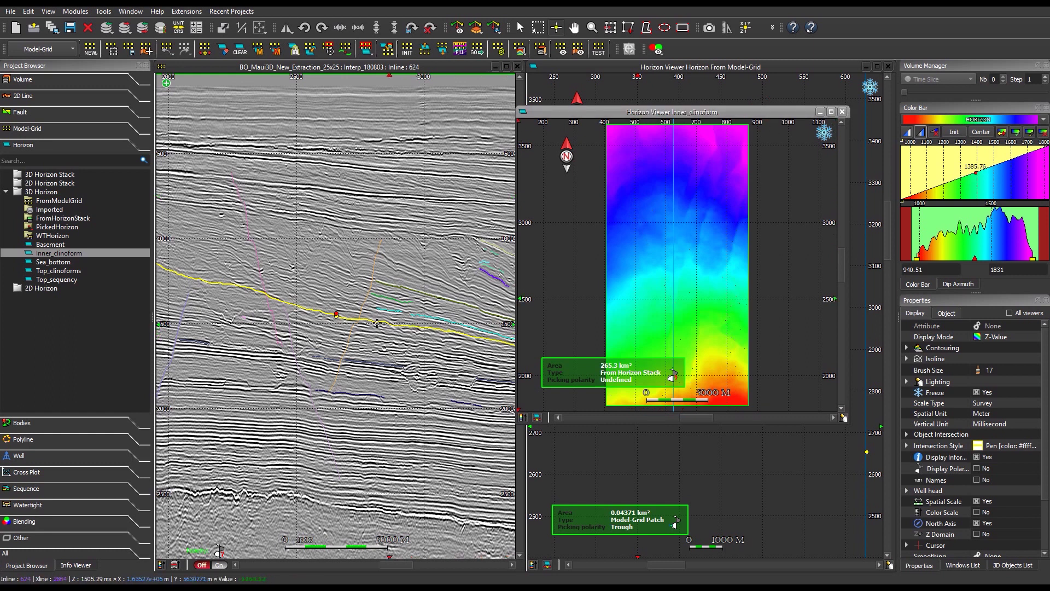
Close the Inner_clinoform horizon viewer and insert that horizon as a model-grid constraint with 9 ms maximum distance and multi polarity
key(Delete)
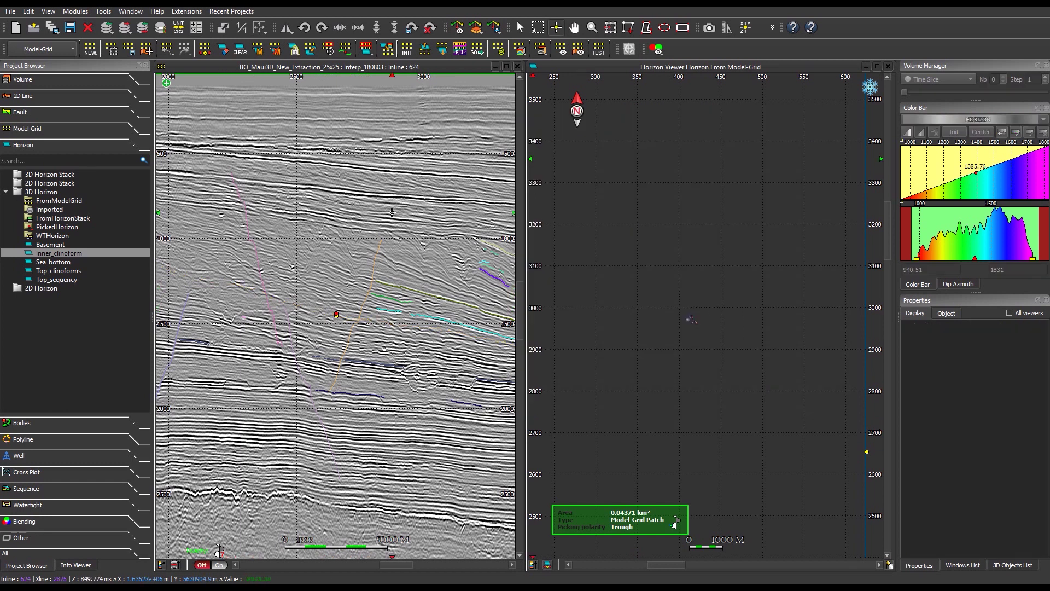
click(387, 52)
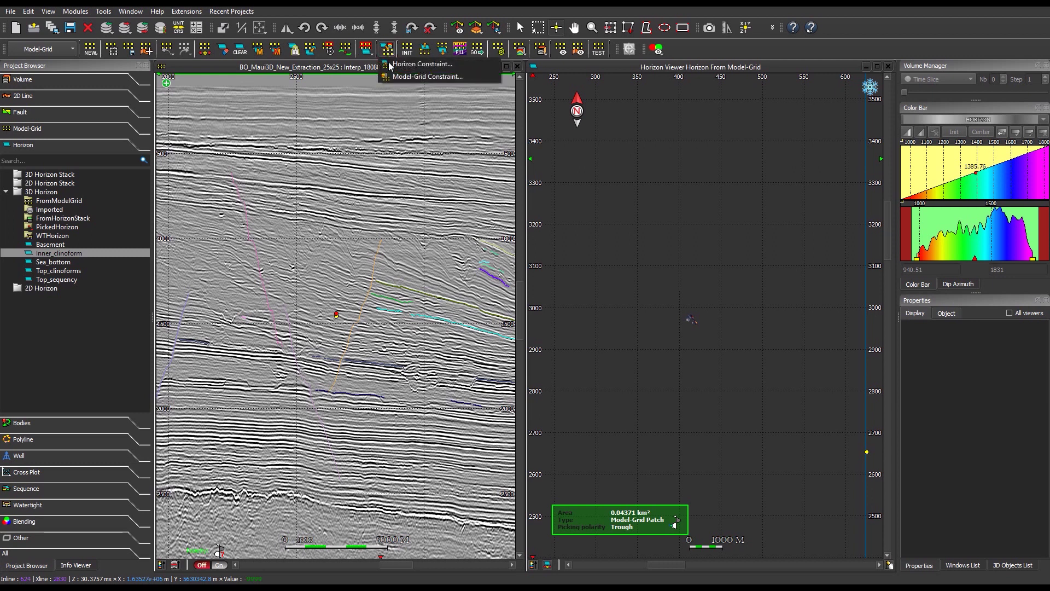
click(391, 64)
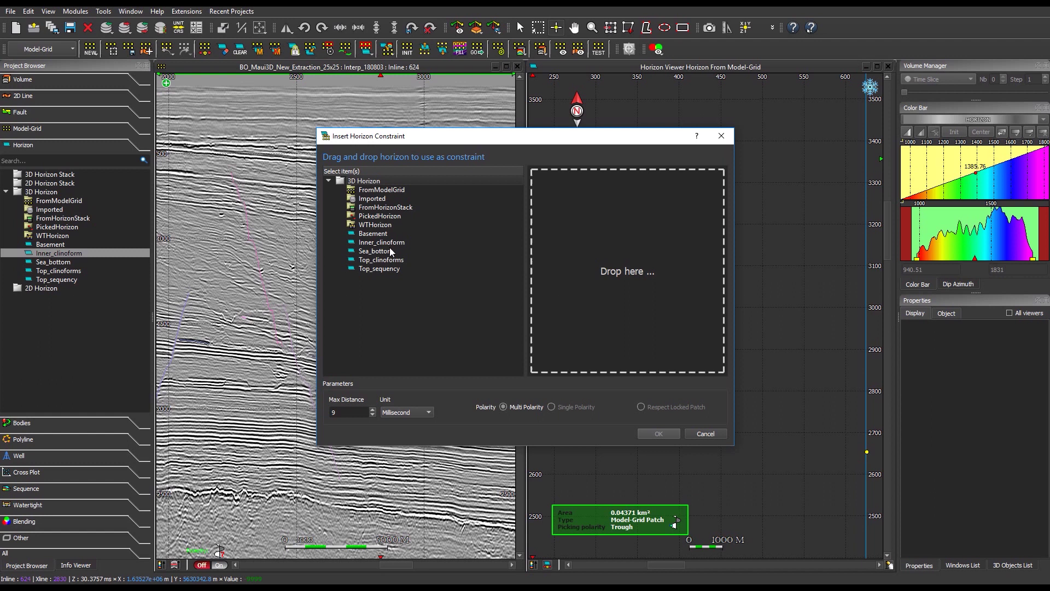
drag(385, 242, 615, 251)
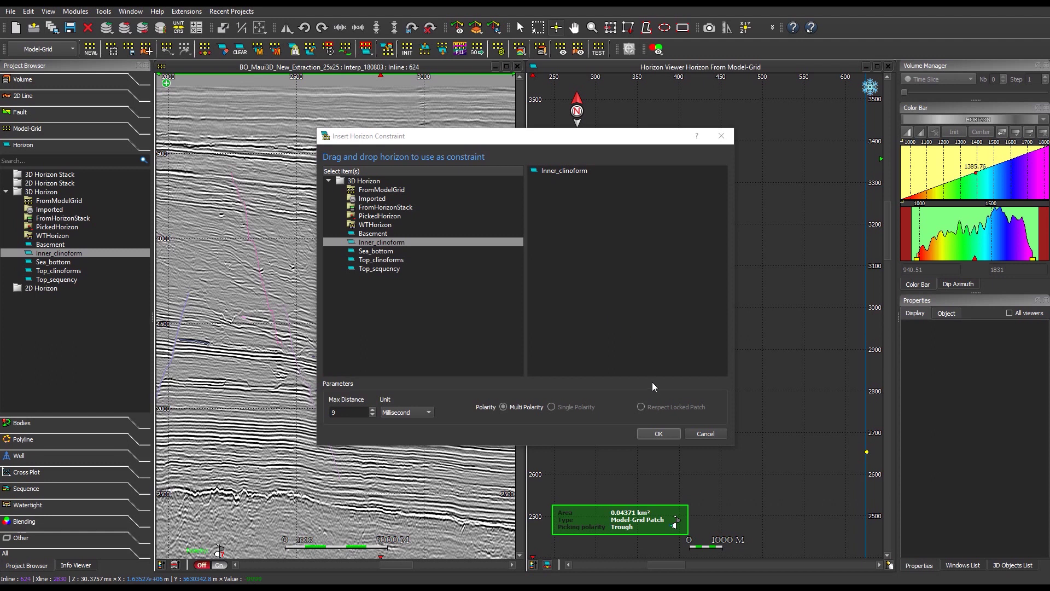
click(659, 433)
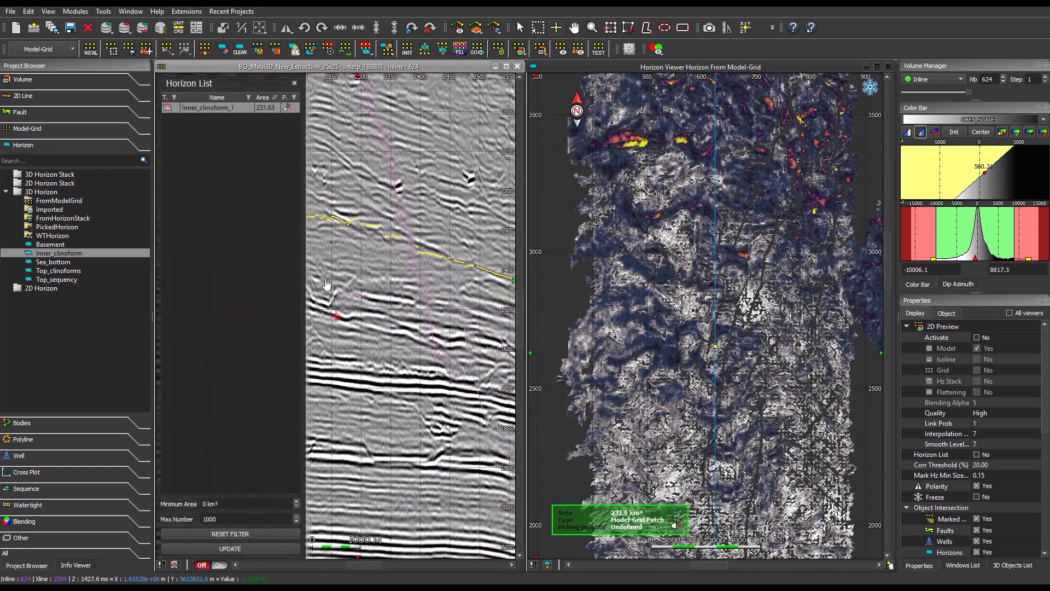
scroll(464, 287, up, 5)
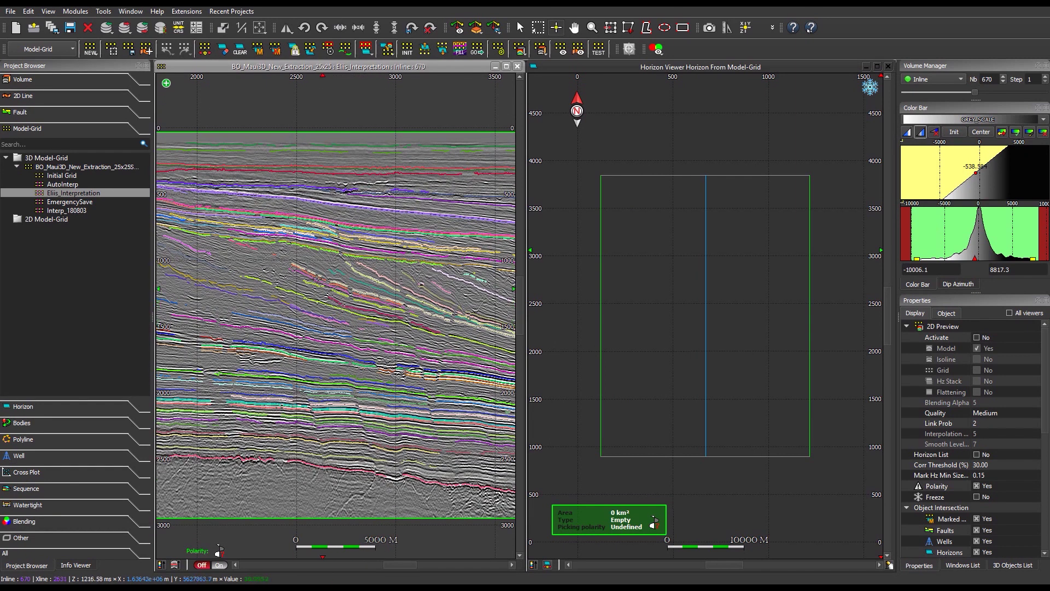
Start Compute Geo-Model for the Eliis_Interpretation grid, keep marked horizons at No Fit, and list the available fault sets
middle_drag(328, 314, 378, 262)
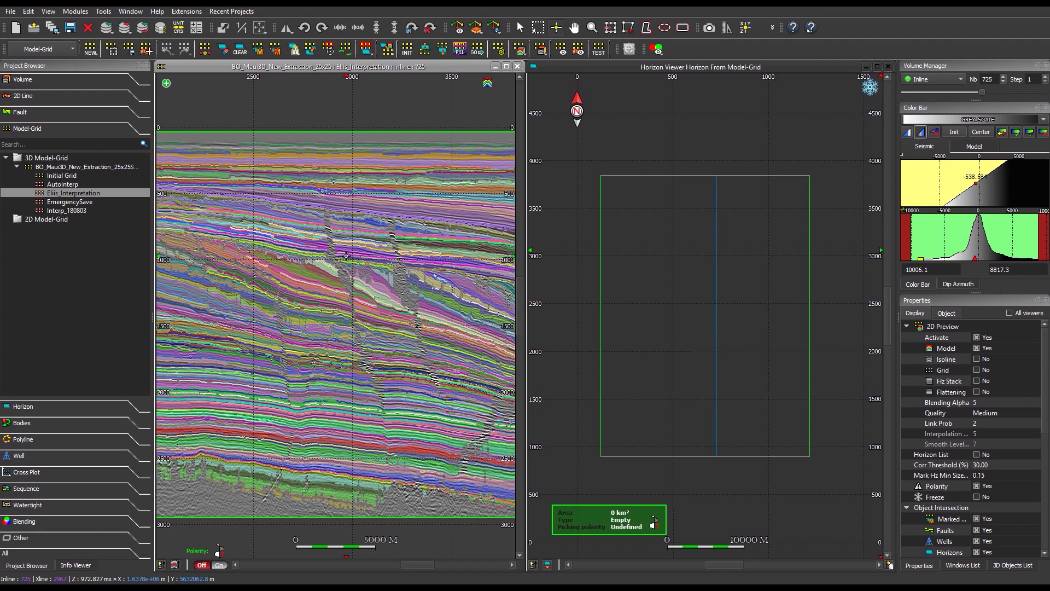
click(519, 51)
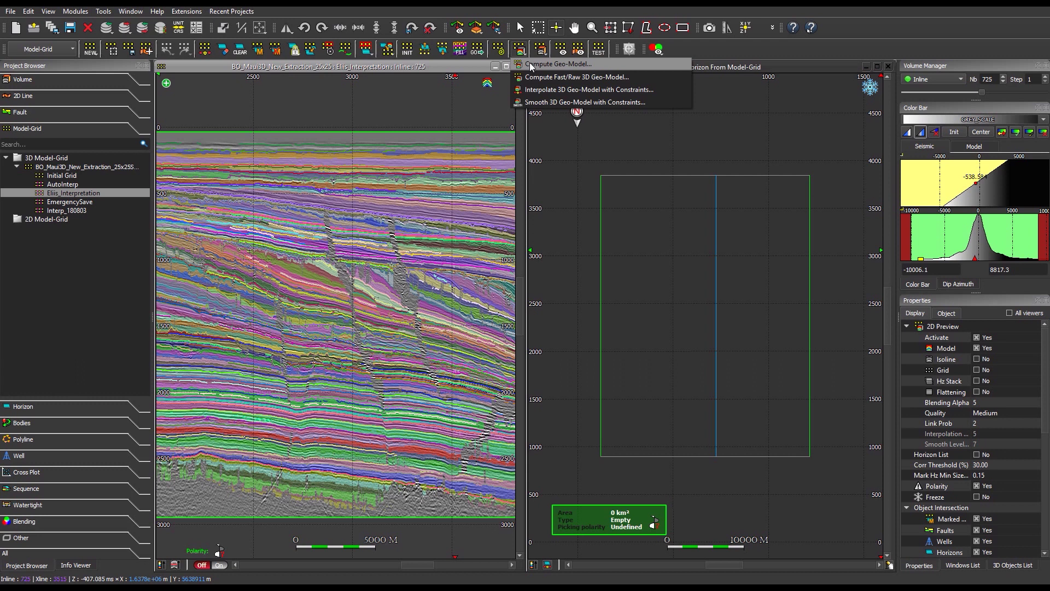
click(552, 64)
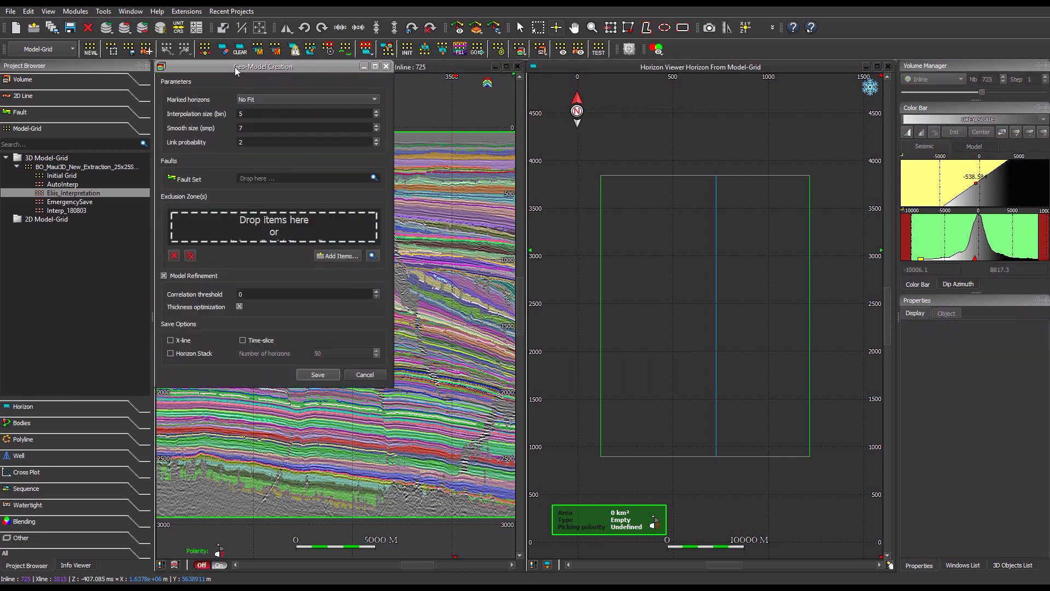
click(366, 94)
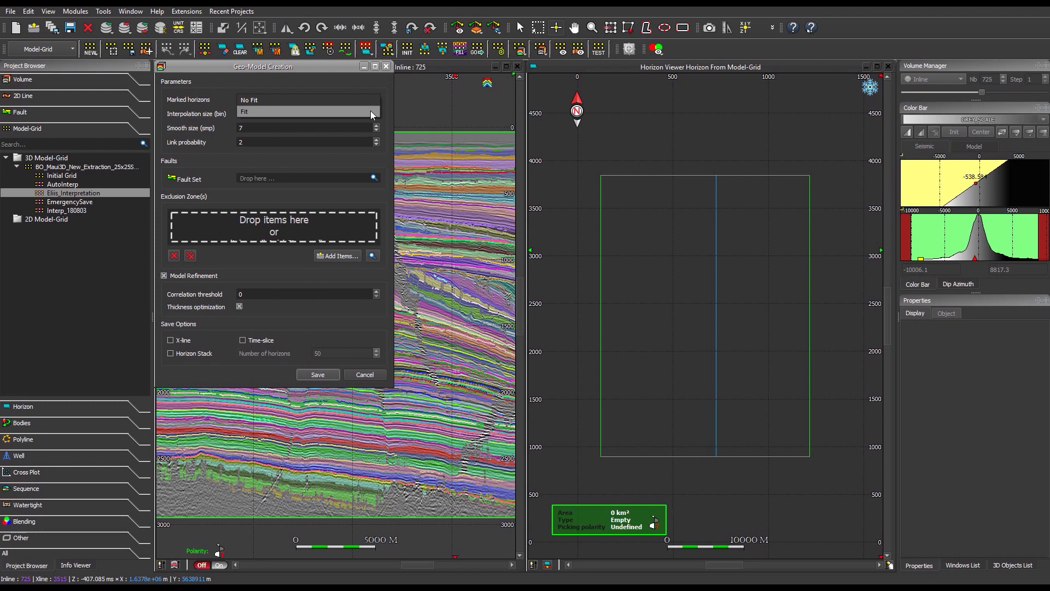
click(366, 103)
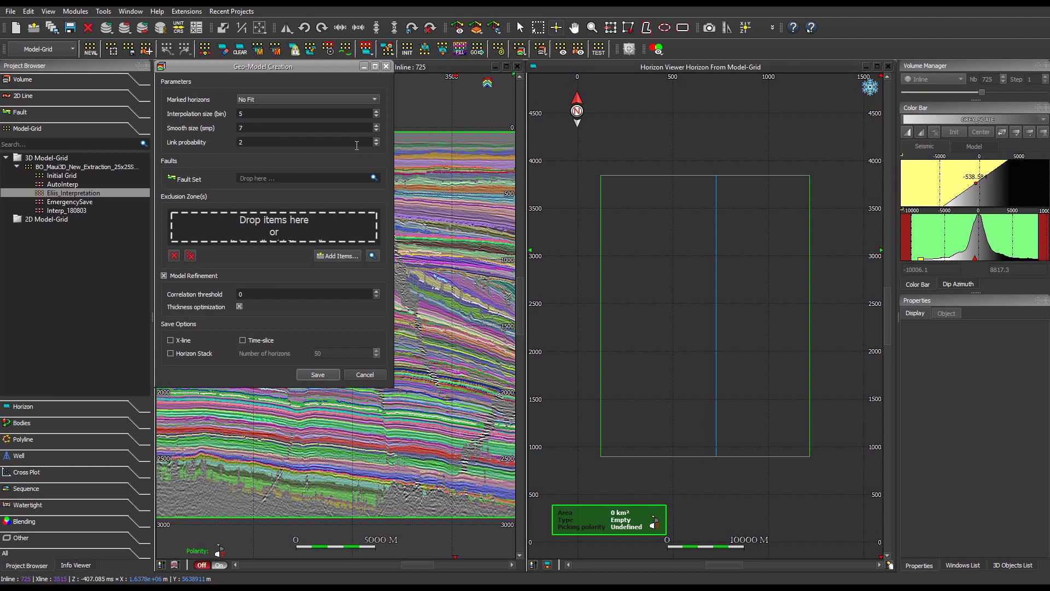
click(374, 177)
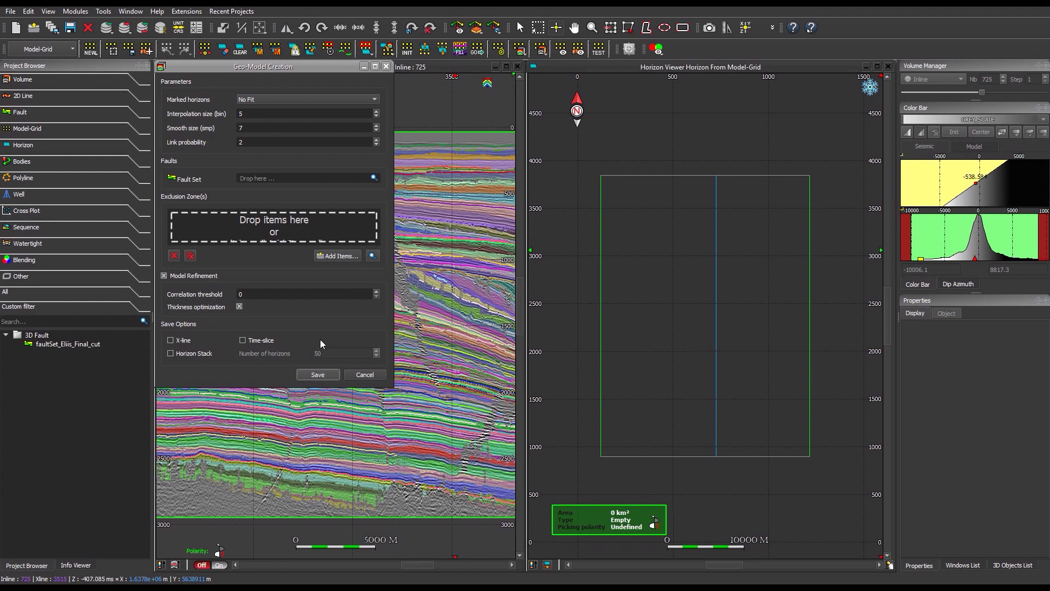
Save the geo-model without a fault set under the name 3D_Model_No_Fault
click(311, 374)
click(491, 153)
click(468, 420)
text(No_Fault)
click(556, 442)
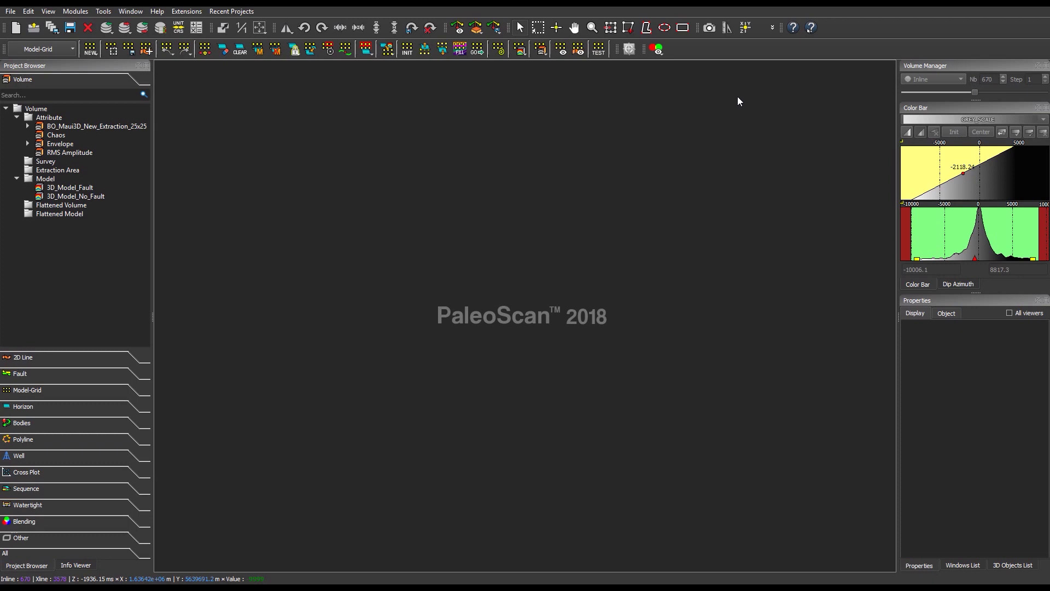
Create a maximized volume blending viewer with BO_Maui3D_New_Extraction_25x25 as first channel and 3D_Model_No_Fault as second channel
click(658, 54)
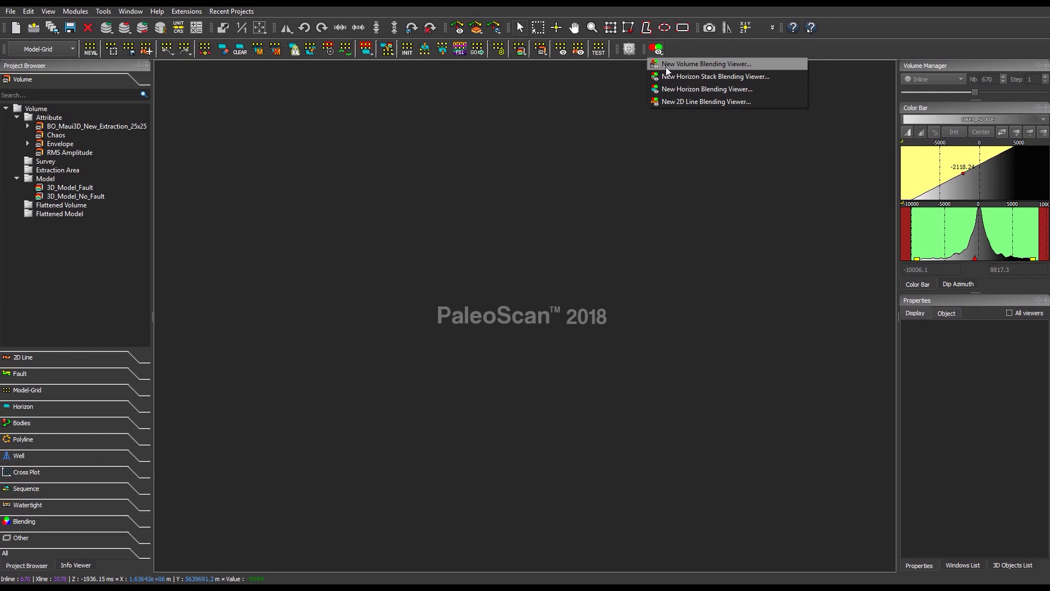
click(666, 64)
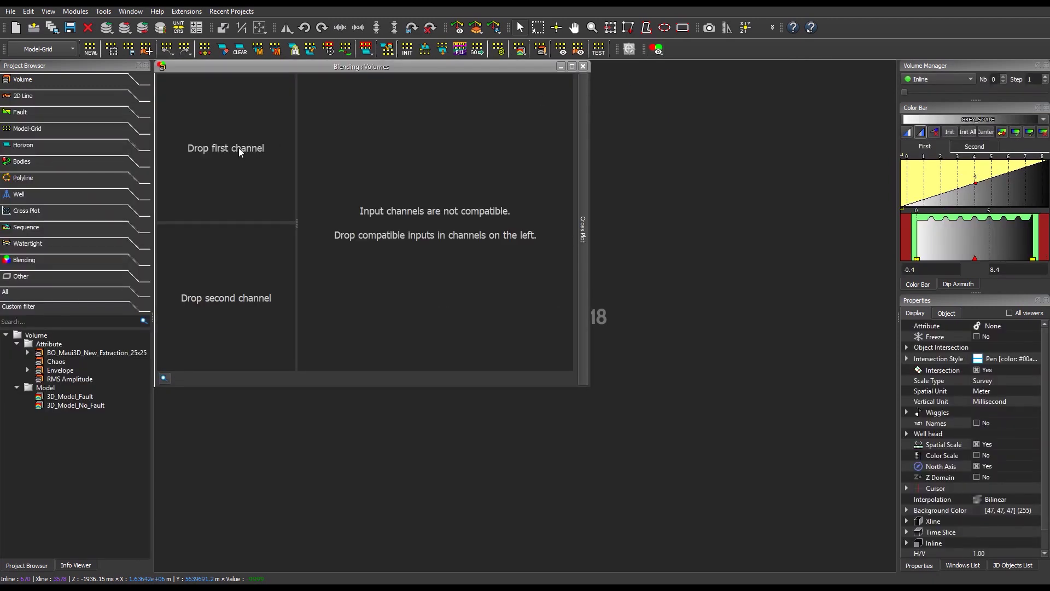
drag(71, 350, 245, 136)
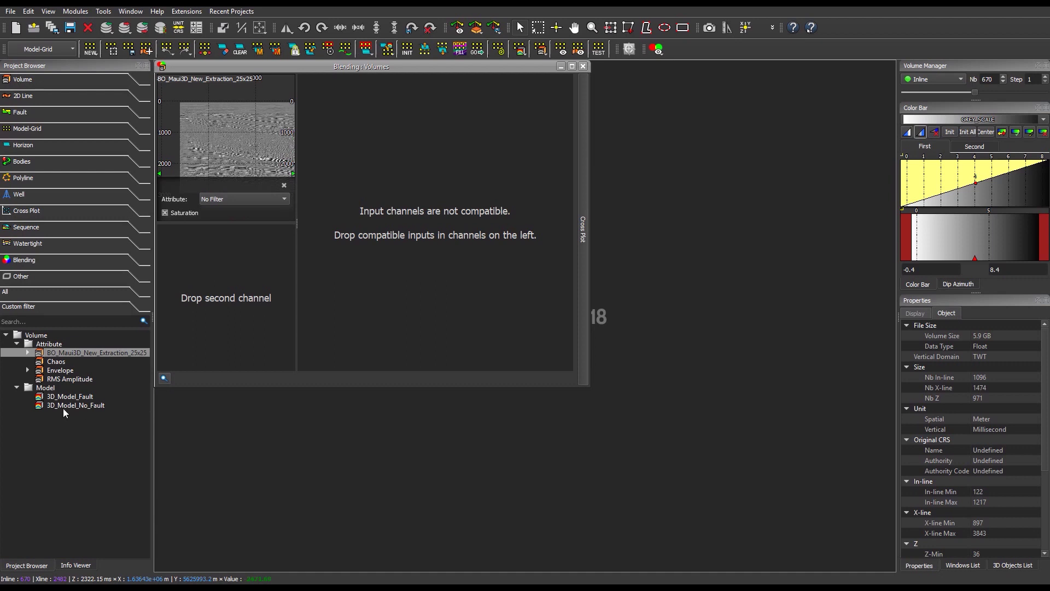
drag(61, 406, 229, 301)
click(572, 66)
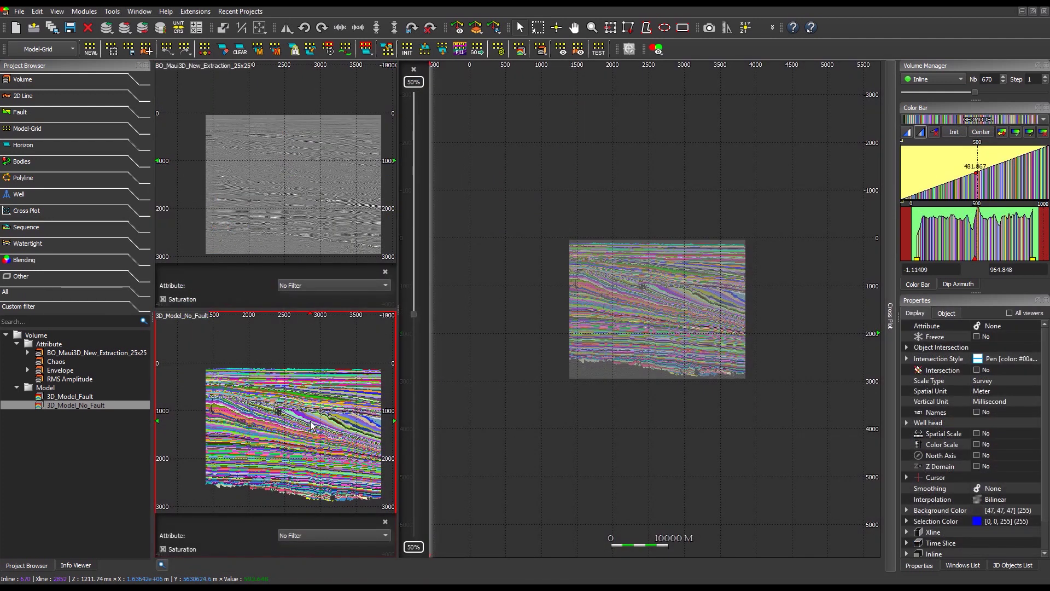
Adjust the color bar of the 3D_Model_No_Fault channel and review the blended section from inline 670 to 816
drag(979, 179, 991, 185)
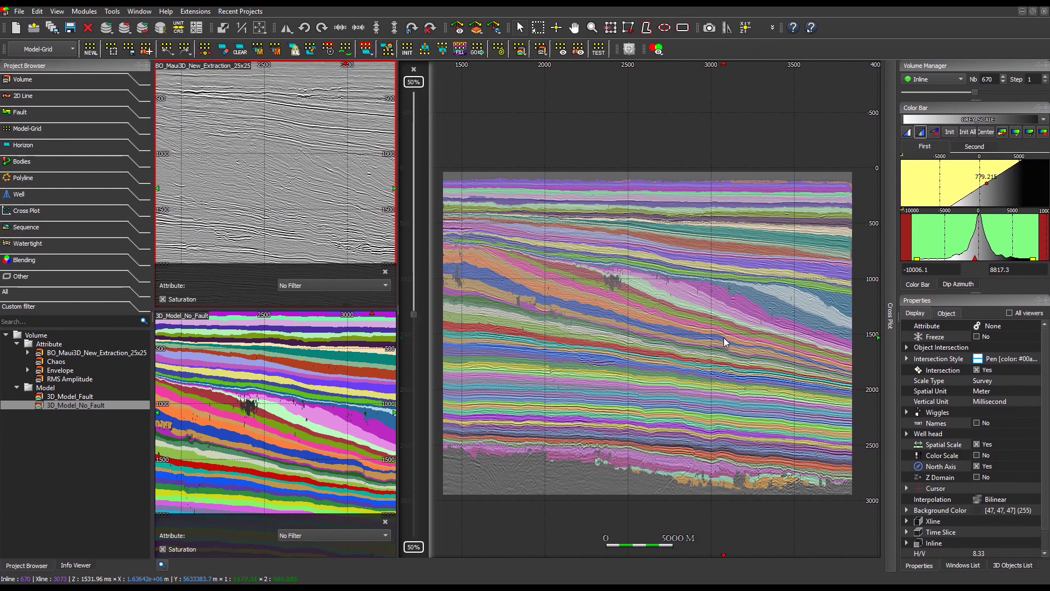
scroll(663, 369, up, 20)
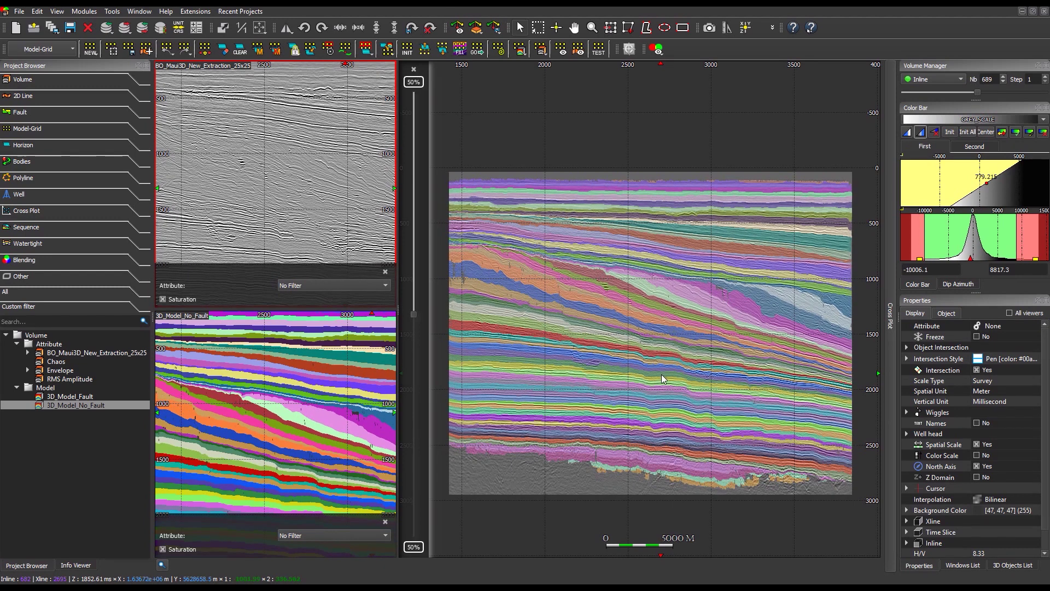
scroll(661, 375, up, 20)
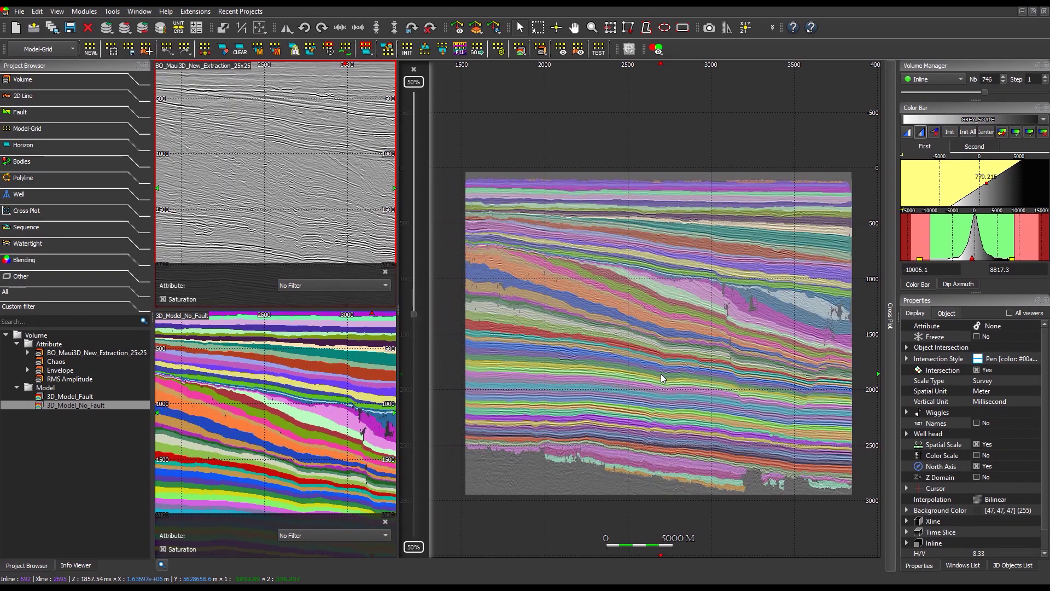
scroll(660, 373, up, 10)
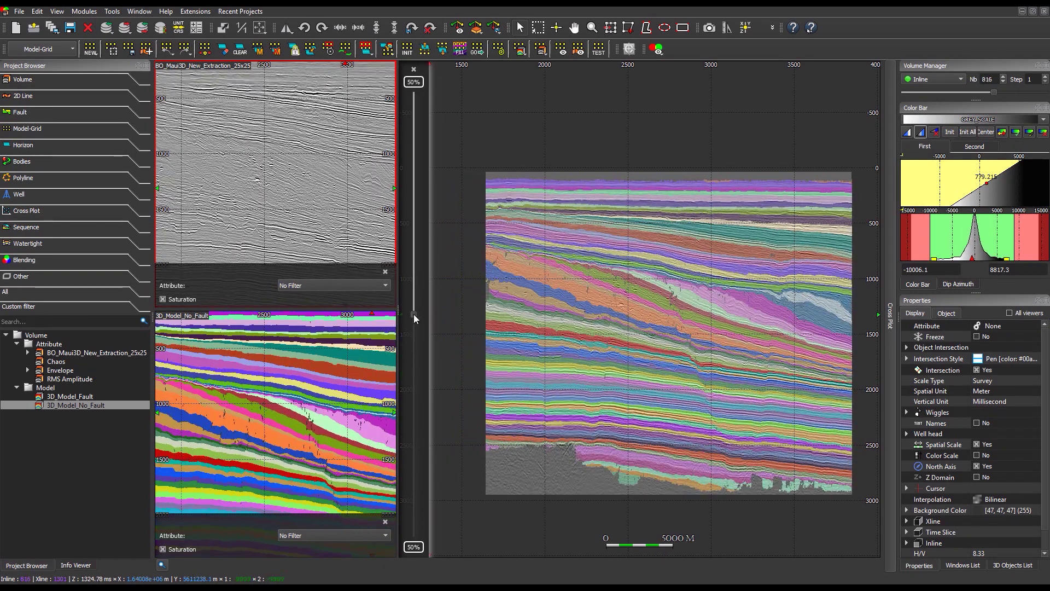
Vary the blending ratio between the seismic and the 3D_Model_No_Fault channel to compare the two volumes
drag(413, 314, 414, 357)
drag(423, 320, 412, 217)
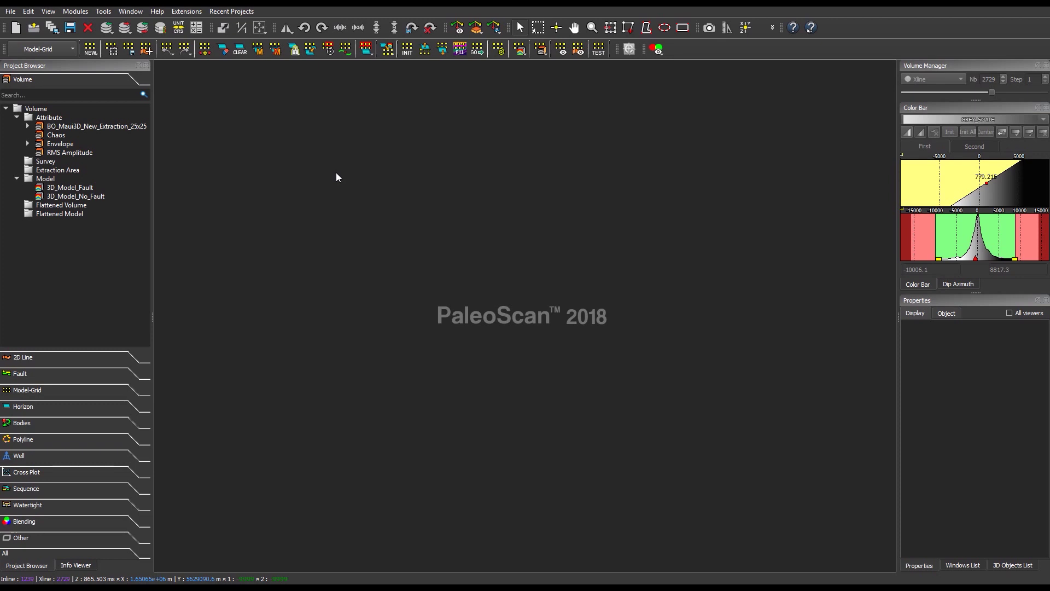
Start a new 3D horizon stack with 3D_Model_Fault as model input and BO_Maui3D_New_Extraction_25x25 as background volume
click(49, 50)
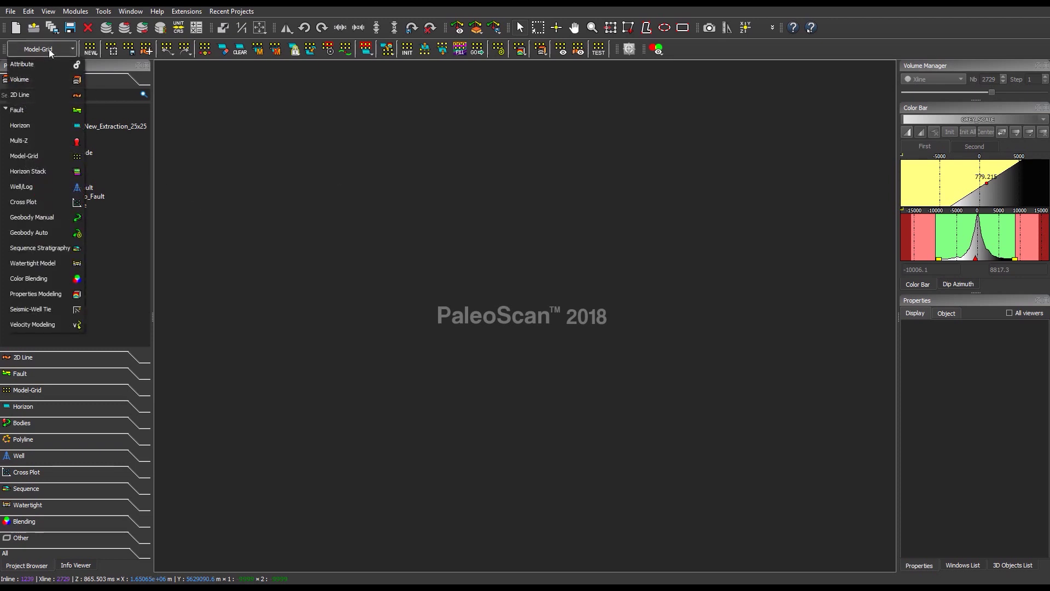
click(57, 171)
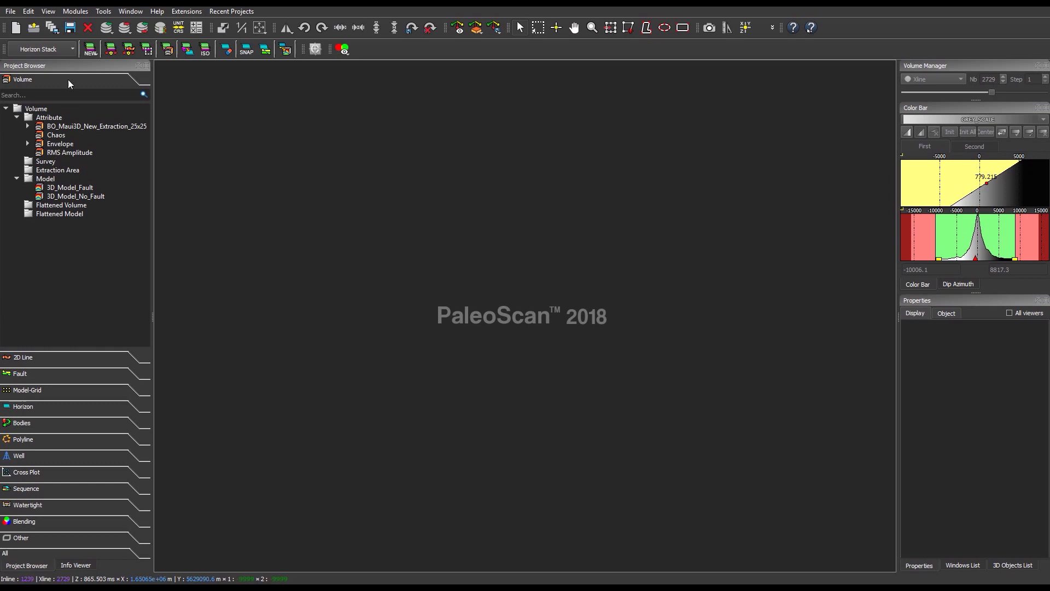
click(91, 51)
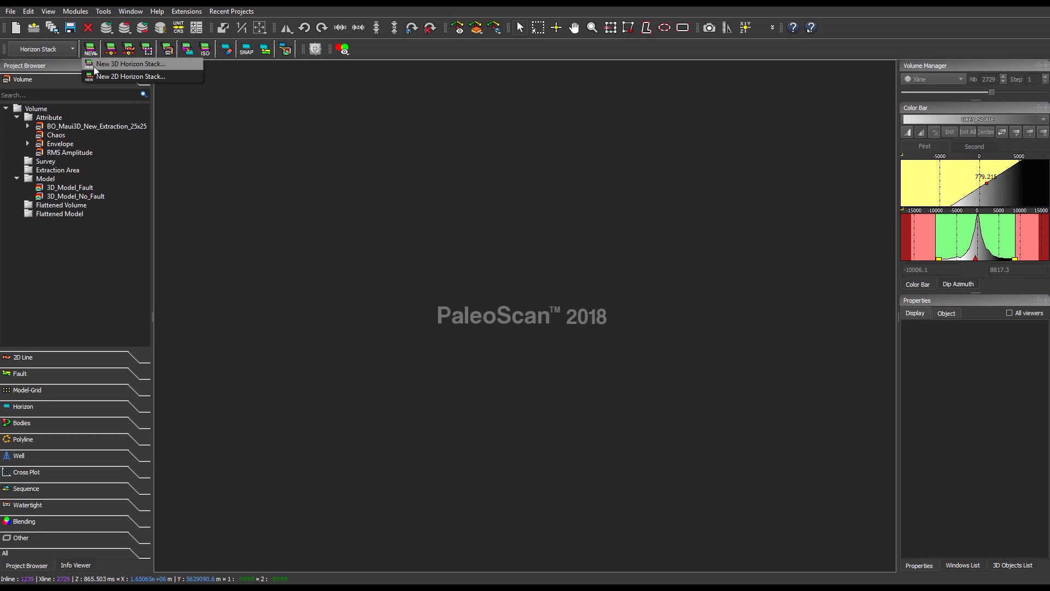
click(93, 67)
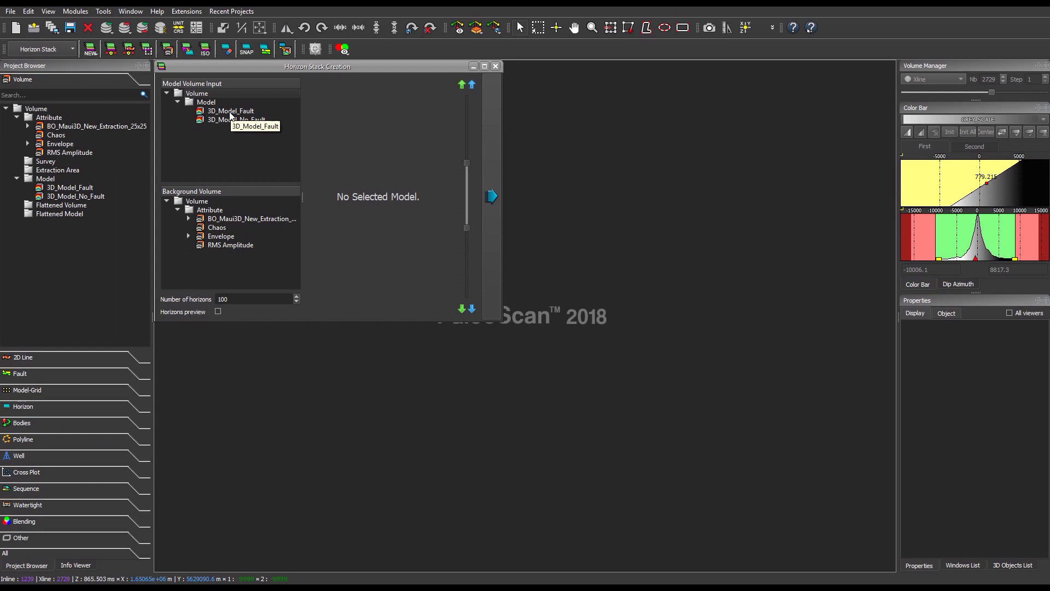
click(231, 112)
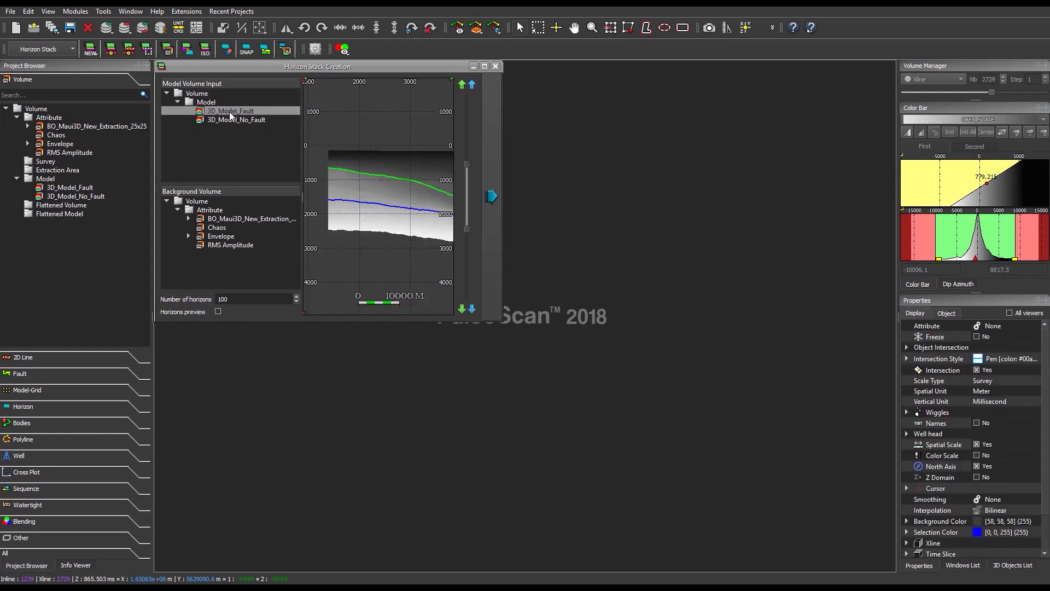
click(234, 219)
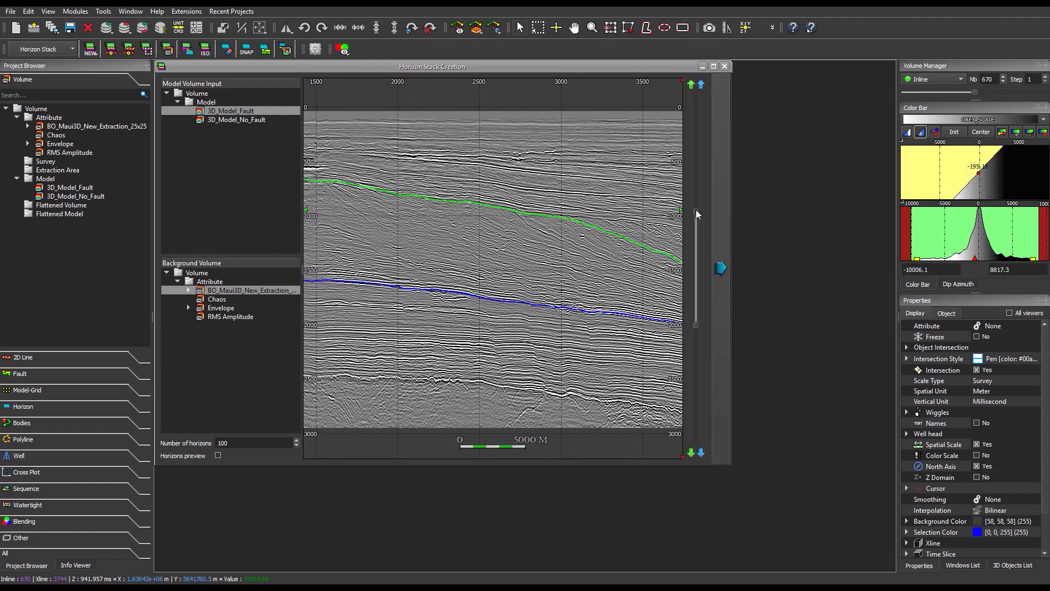
Set the stack's upper limit near the top of the section at about 150 ms and its lower limit along the deep reflector from about 2450 ms
drag(696, 211, 697, 102)
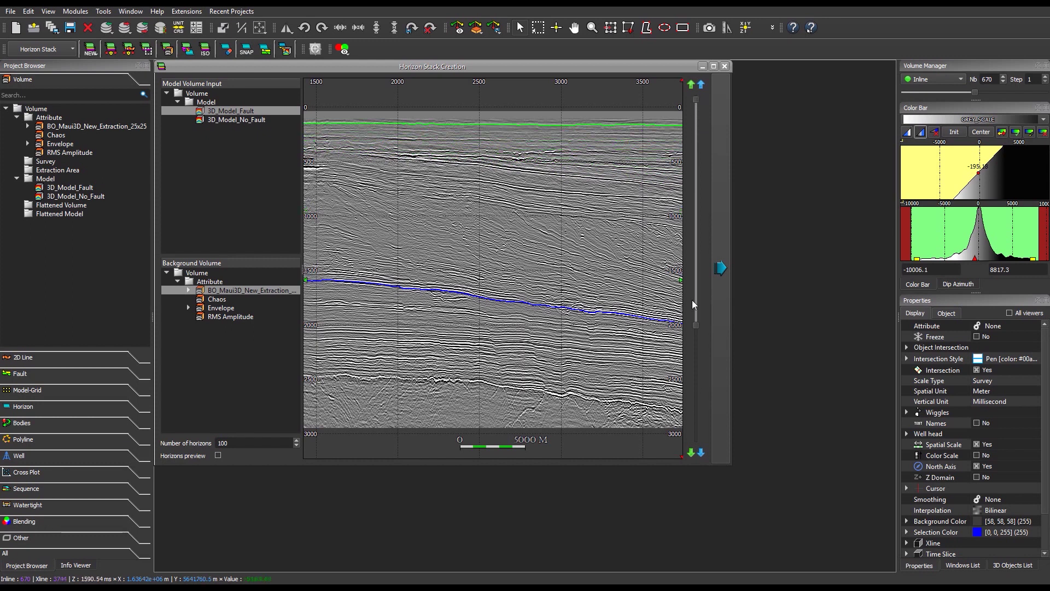
drag(699, 333, 701, 438)
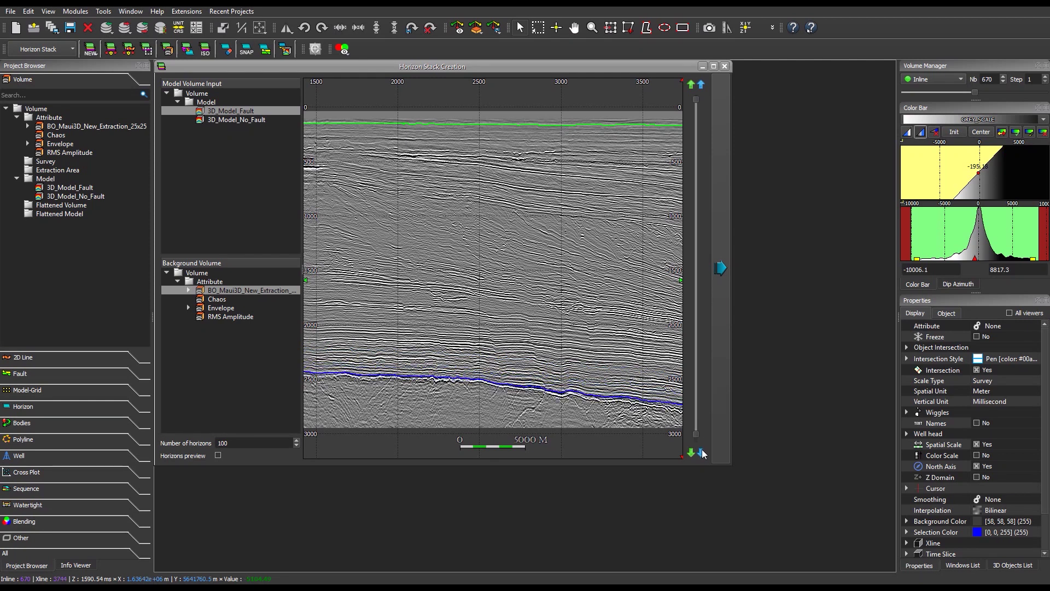
click(701, 454)
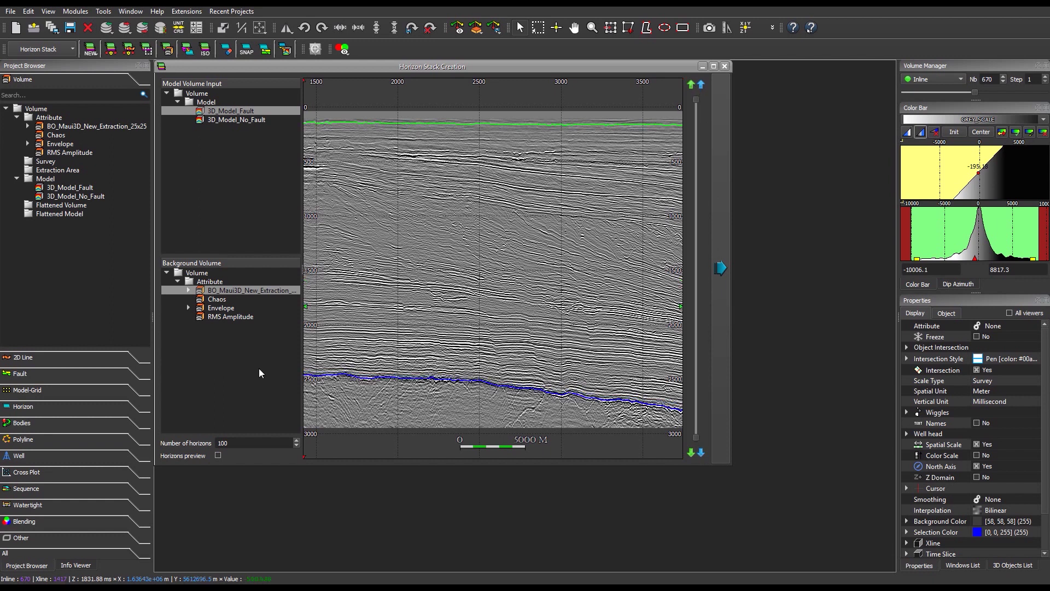
Enable the horizons preview and set the number of horizons to 200
click(218, 455)
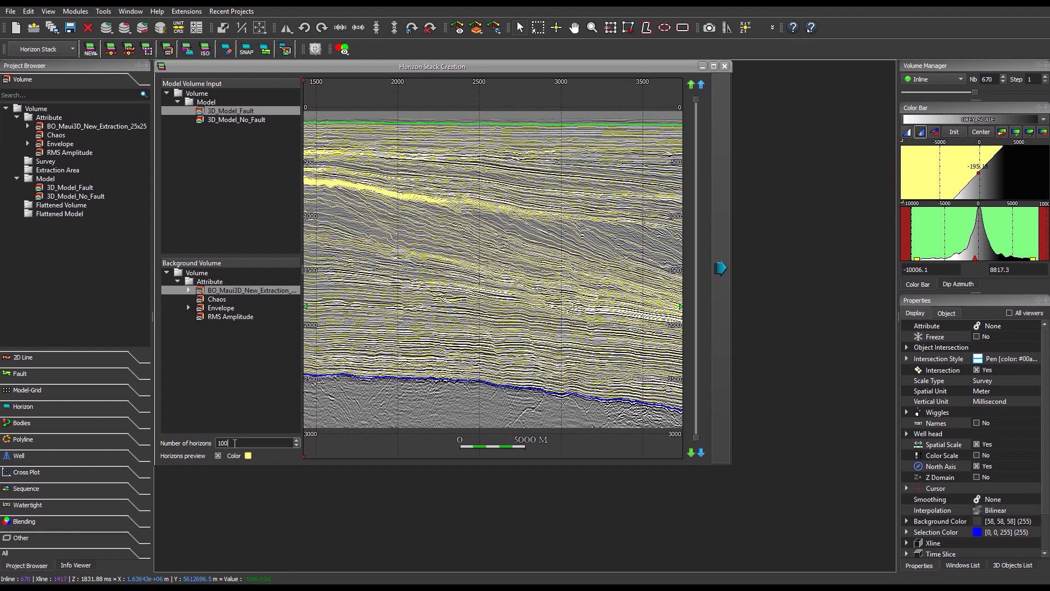
double_click(222, 445)
text(200)
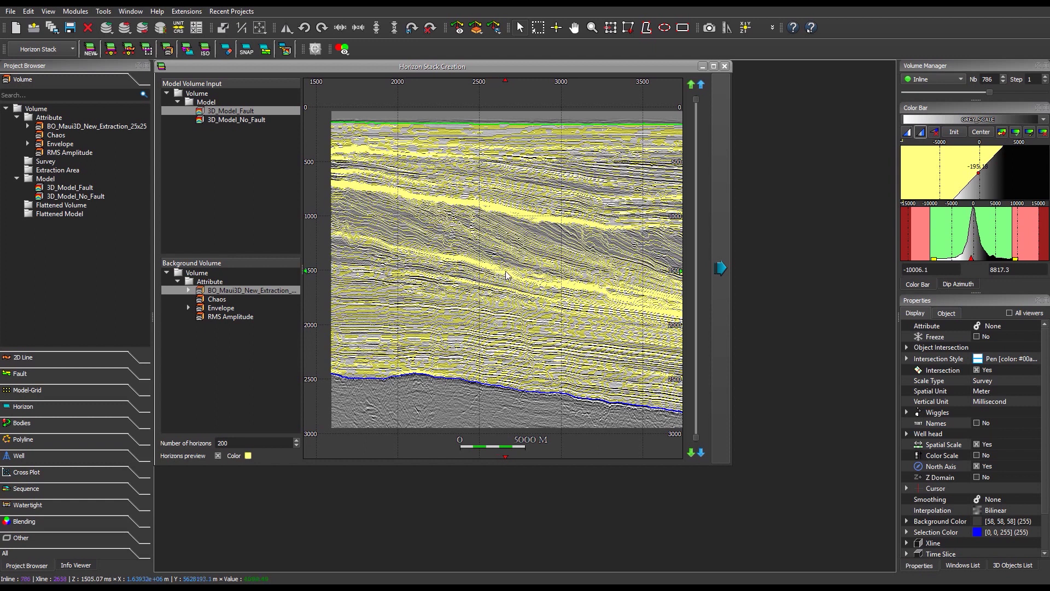
Define the first stack attribute as RMS Amplitude computed on BO_Maui3D_New_Extraction_25x25, with output name RMS_Amplitude_WS7
click(720, 268)
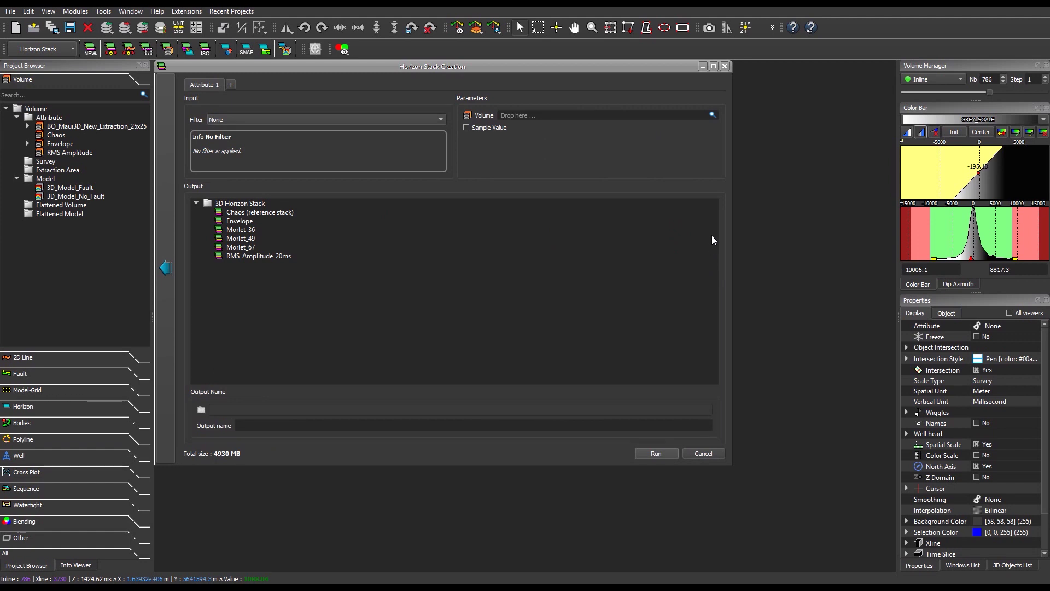
click(712, 116)
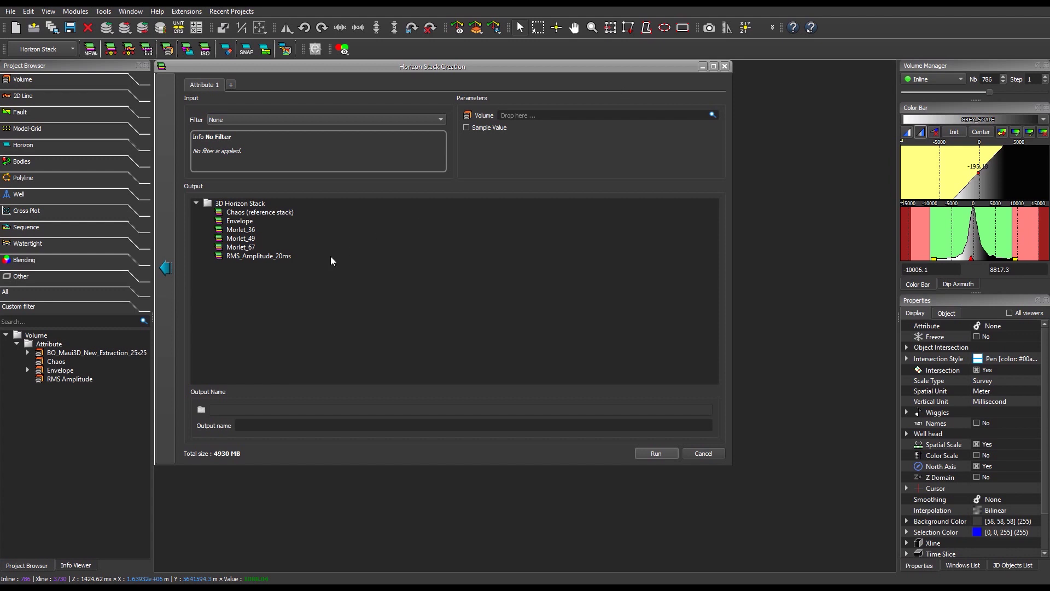
drag(70, 352, 550, 116)
click(438, 119)
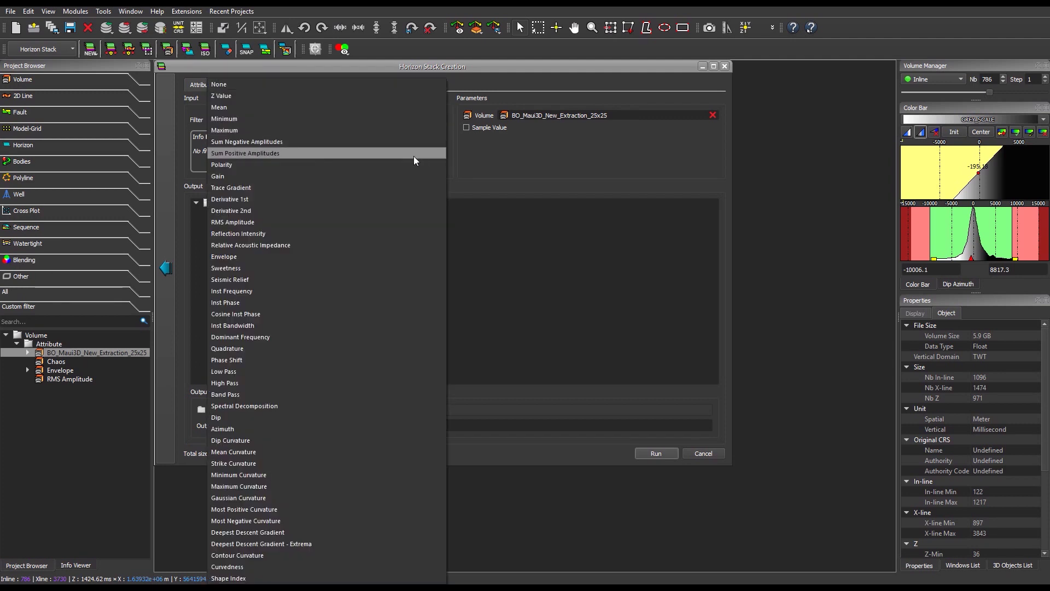
click(254, 221)
click(349, 422)
text(RMS_Amplitude_WS7)
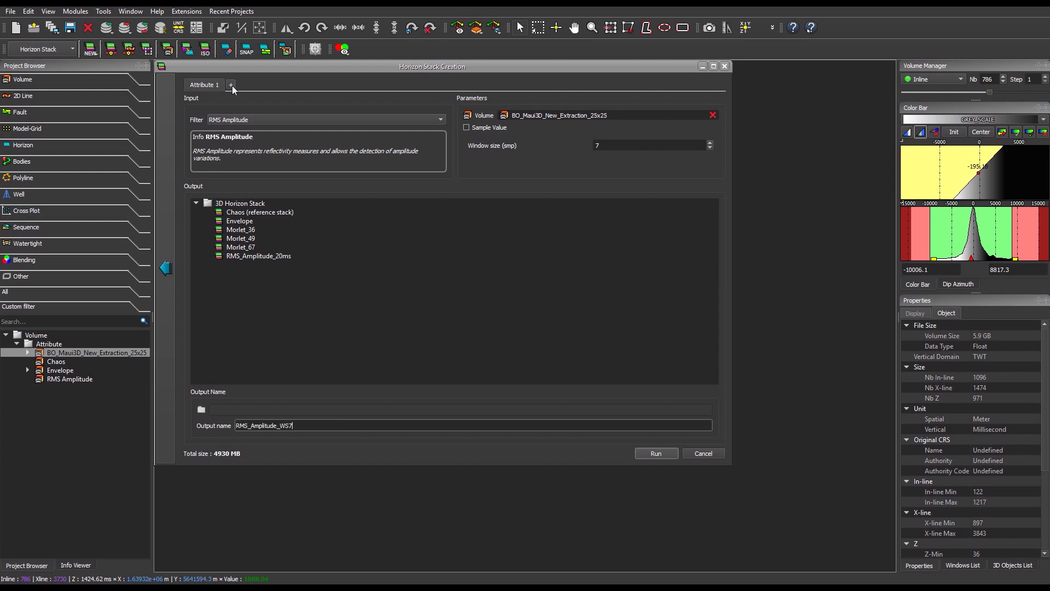
Add a second attribute using the Chaos volume without filter, name its output Chaos, and run the horizon stack creation
click(230, 85)
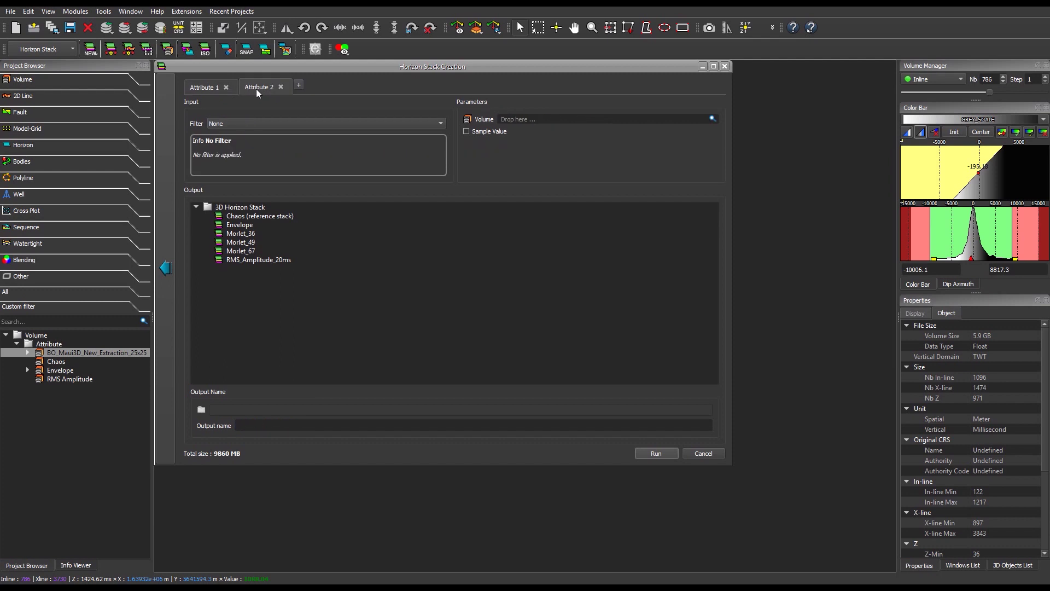
drag(56, 361, 547, 118)
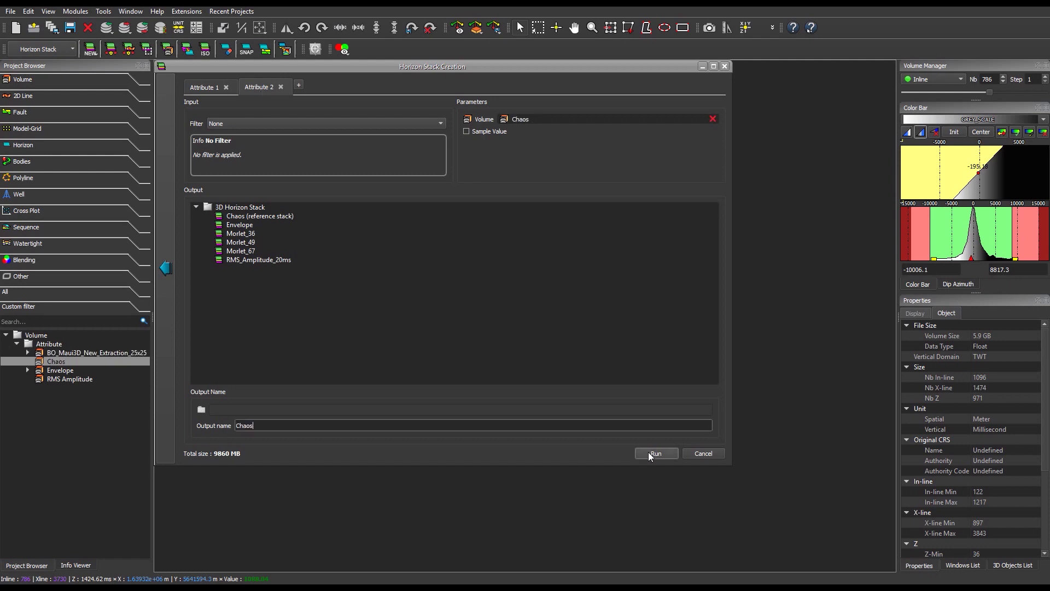
click(655, 453)
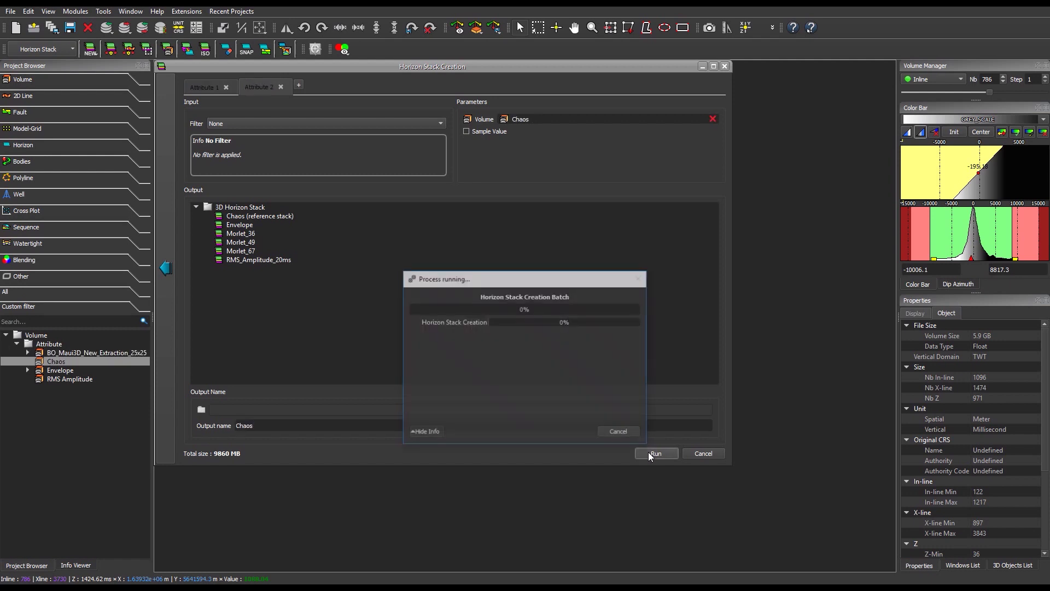
Open the RMS_Amplitude_WS7 horizon stack, display it in a 3D viewer, and browse up to horizon 155
double_click(44, 227)
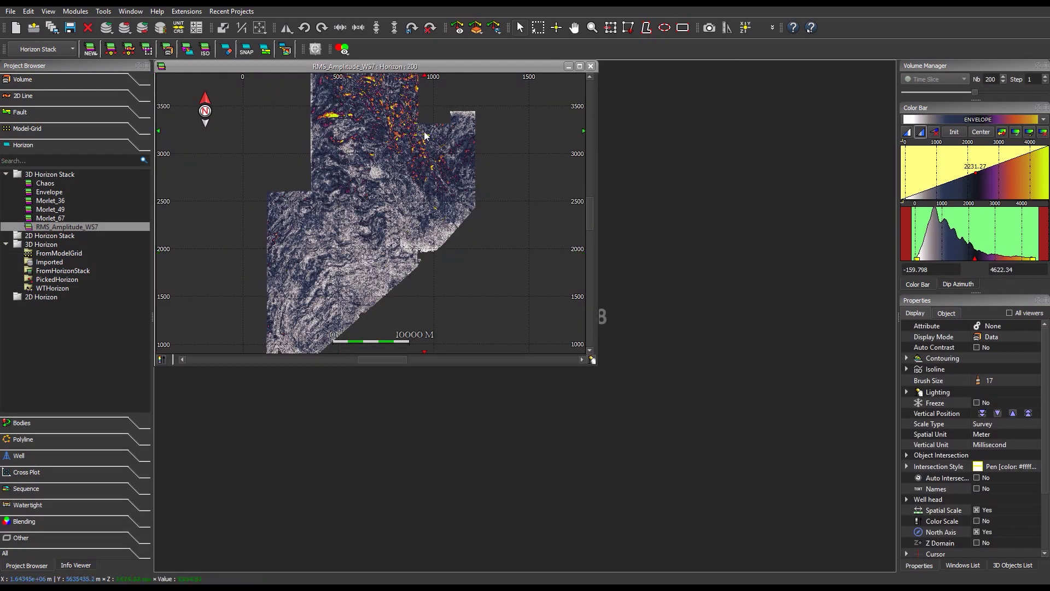
drag(418, 67, 584, 97)
right_click(606, 98)
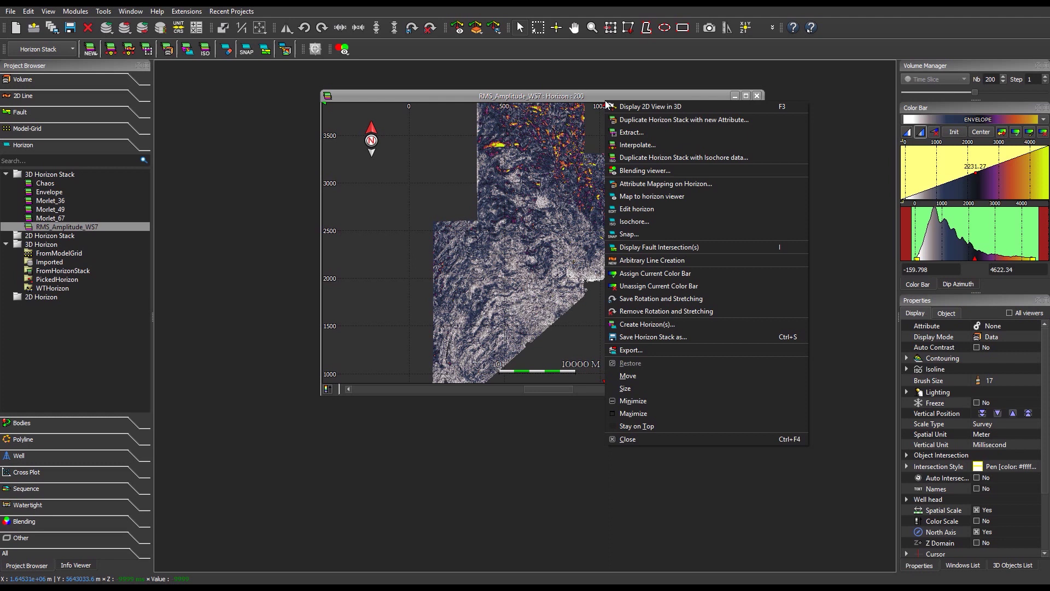
click(655, 106)
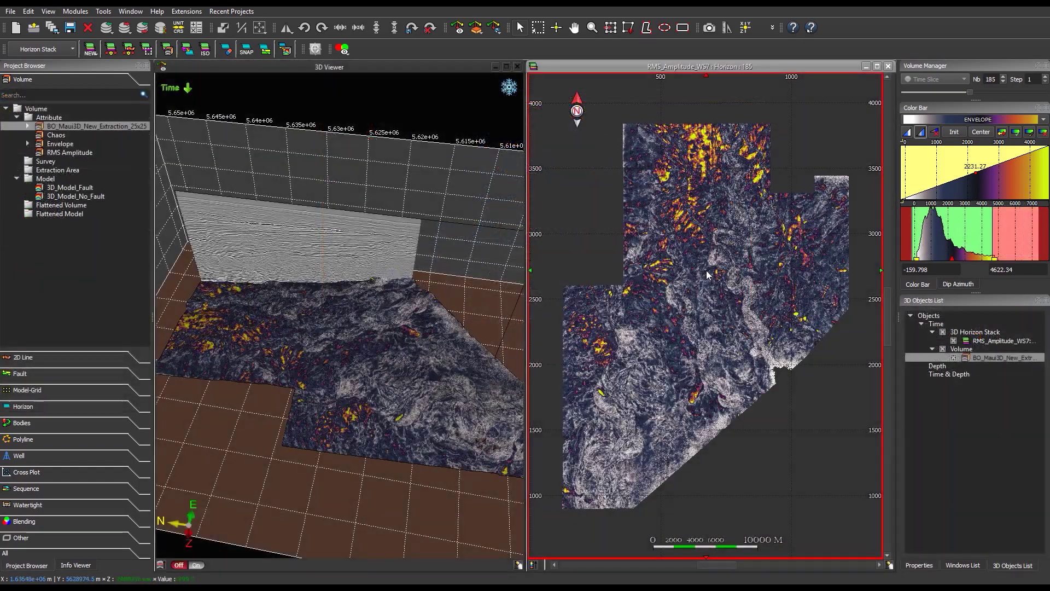
scroll(706, 276, down, 20)
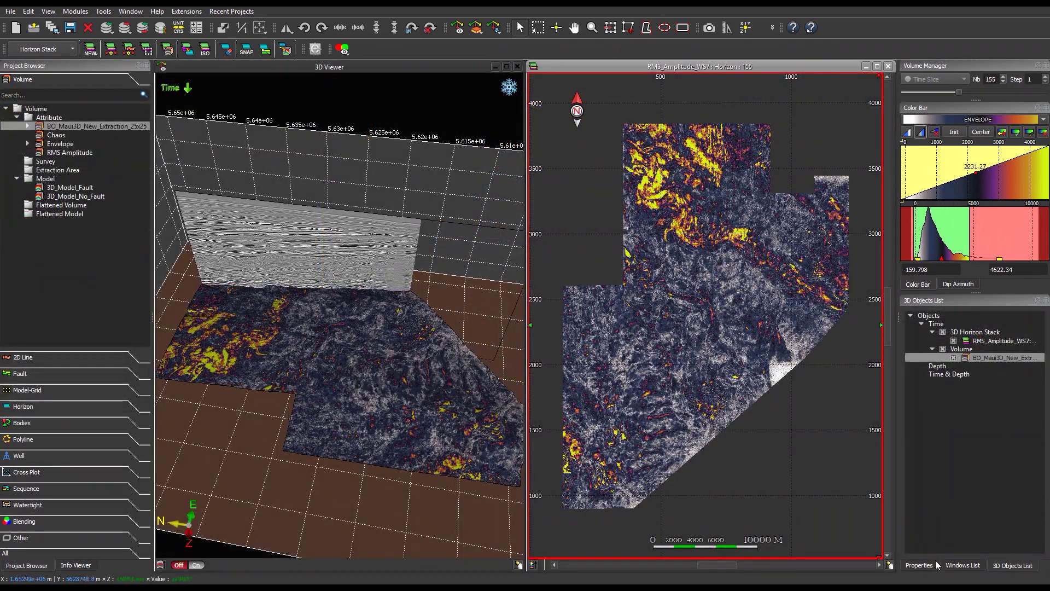
Change the display mode of the RMS_Amplitude_WS7 stack from Data to Z-Value
click(925, 567)
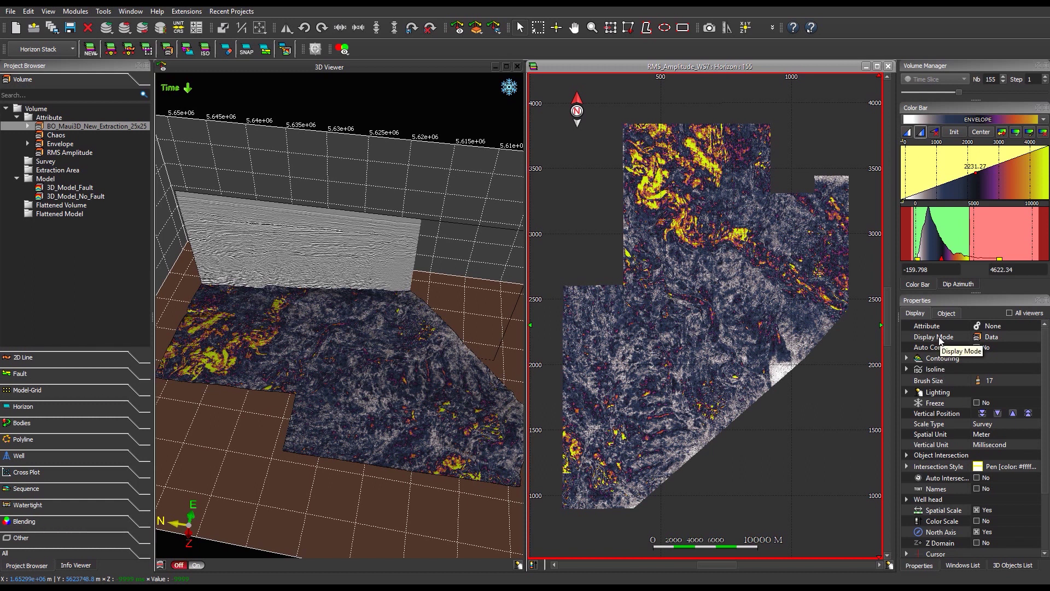
click(994, 340)
click(995, 340)
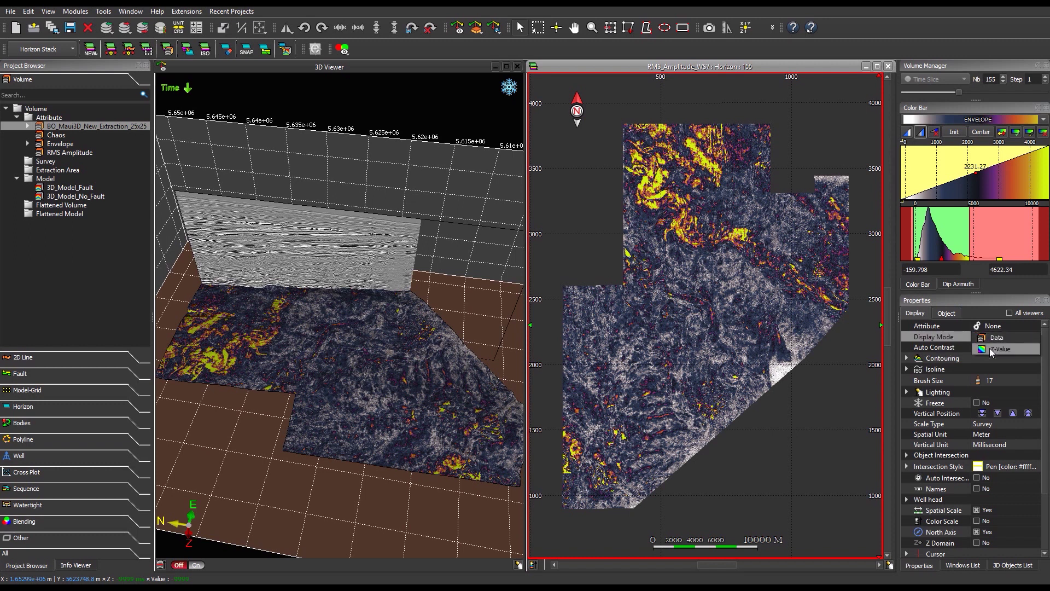
click(989, 348)
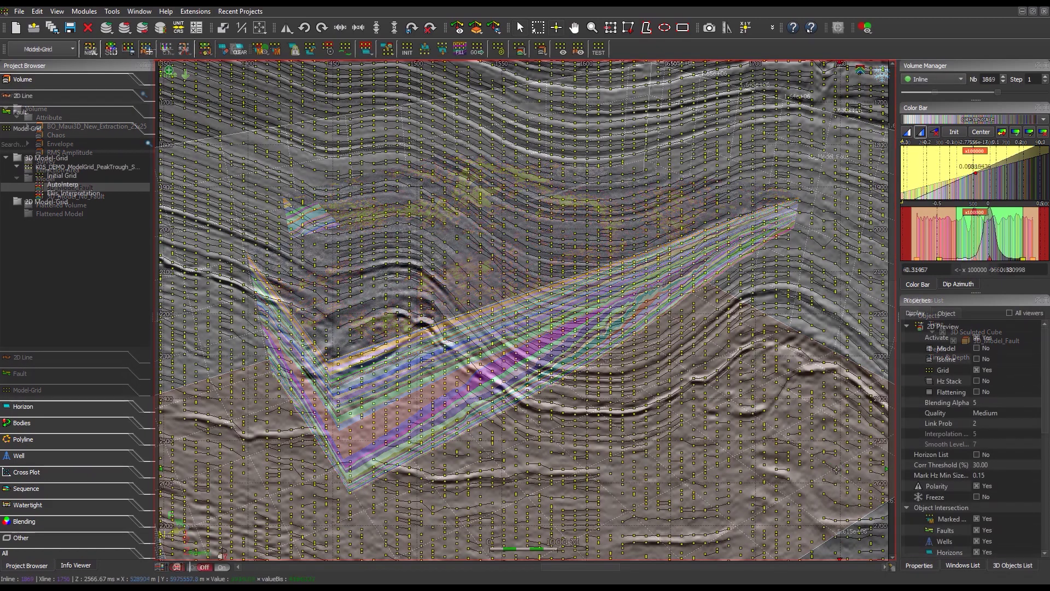
drag(837, 469, 662, 455)
drag(627, 435, 594, 421)
drag(834, 455, 482, 450)
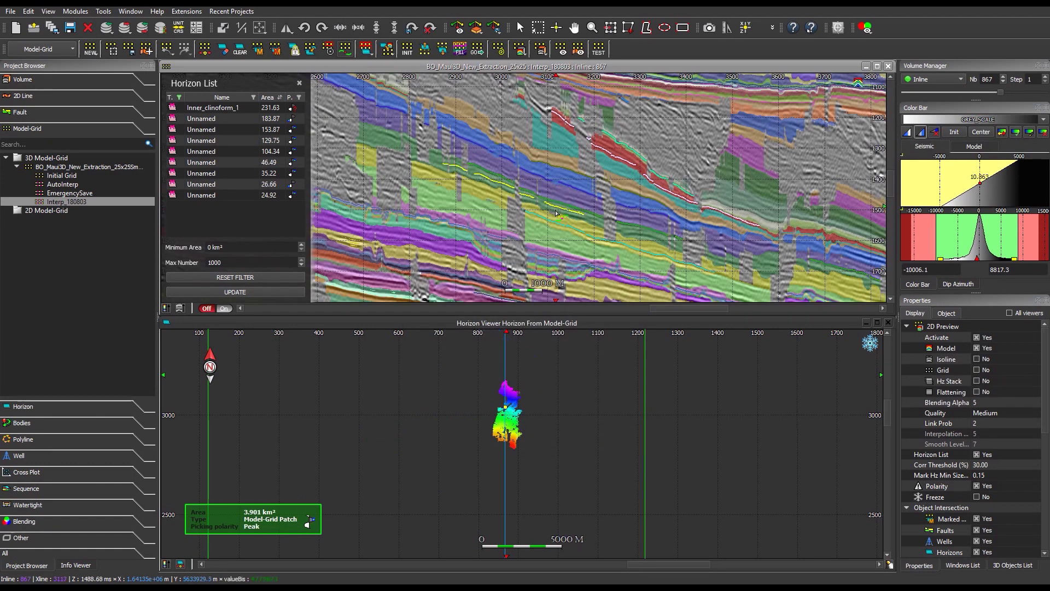
scroll(559, 215, down, 3)
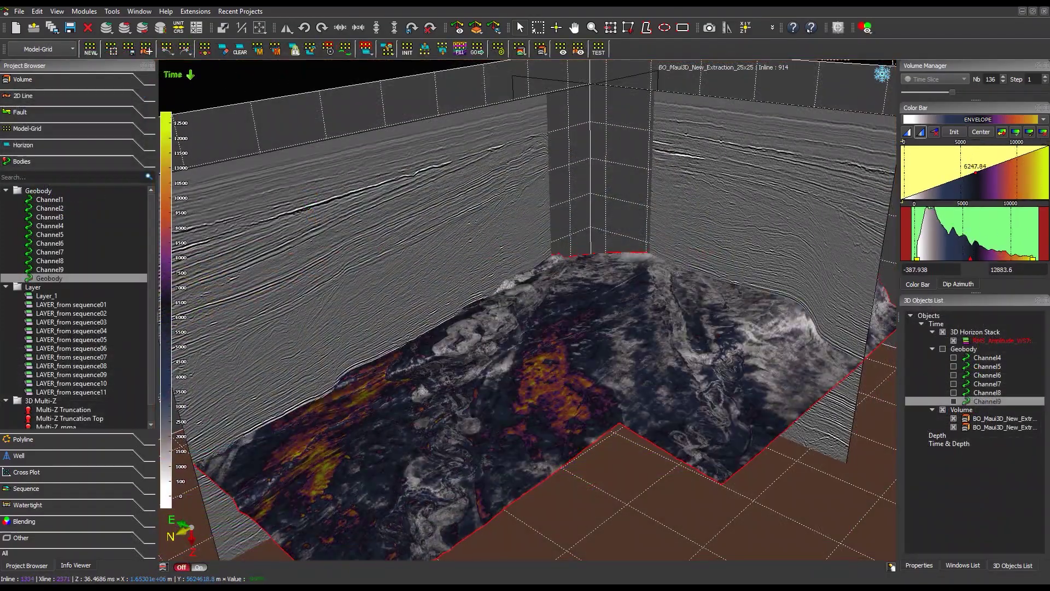
Step through the RMS amplitude horizon stack in the 3D viewer from horizon 136 to 123 to examine the channels
key(Up)
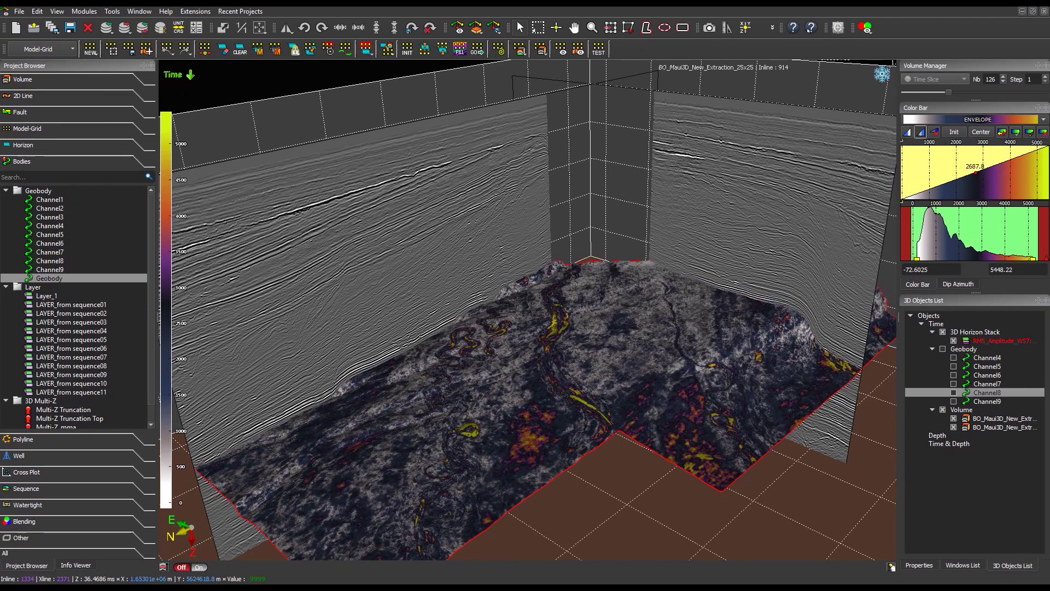
key(Up)
key(Up)
key(Up)
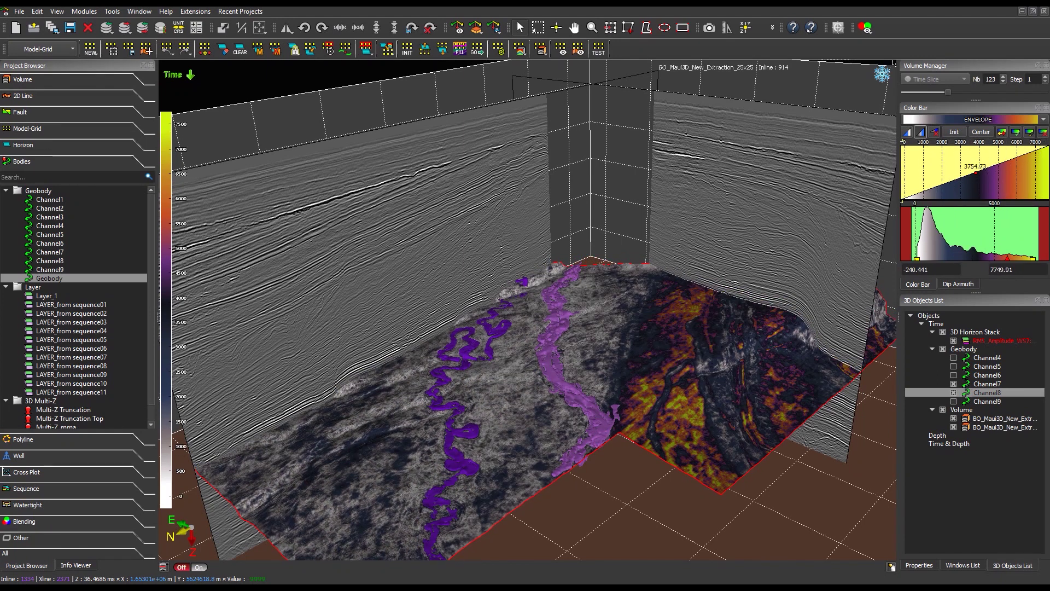